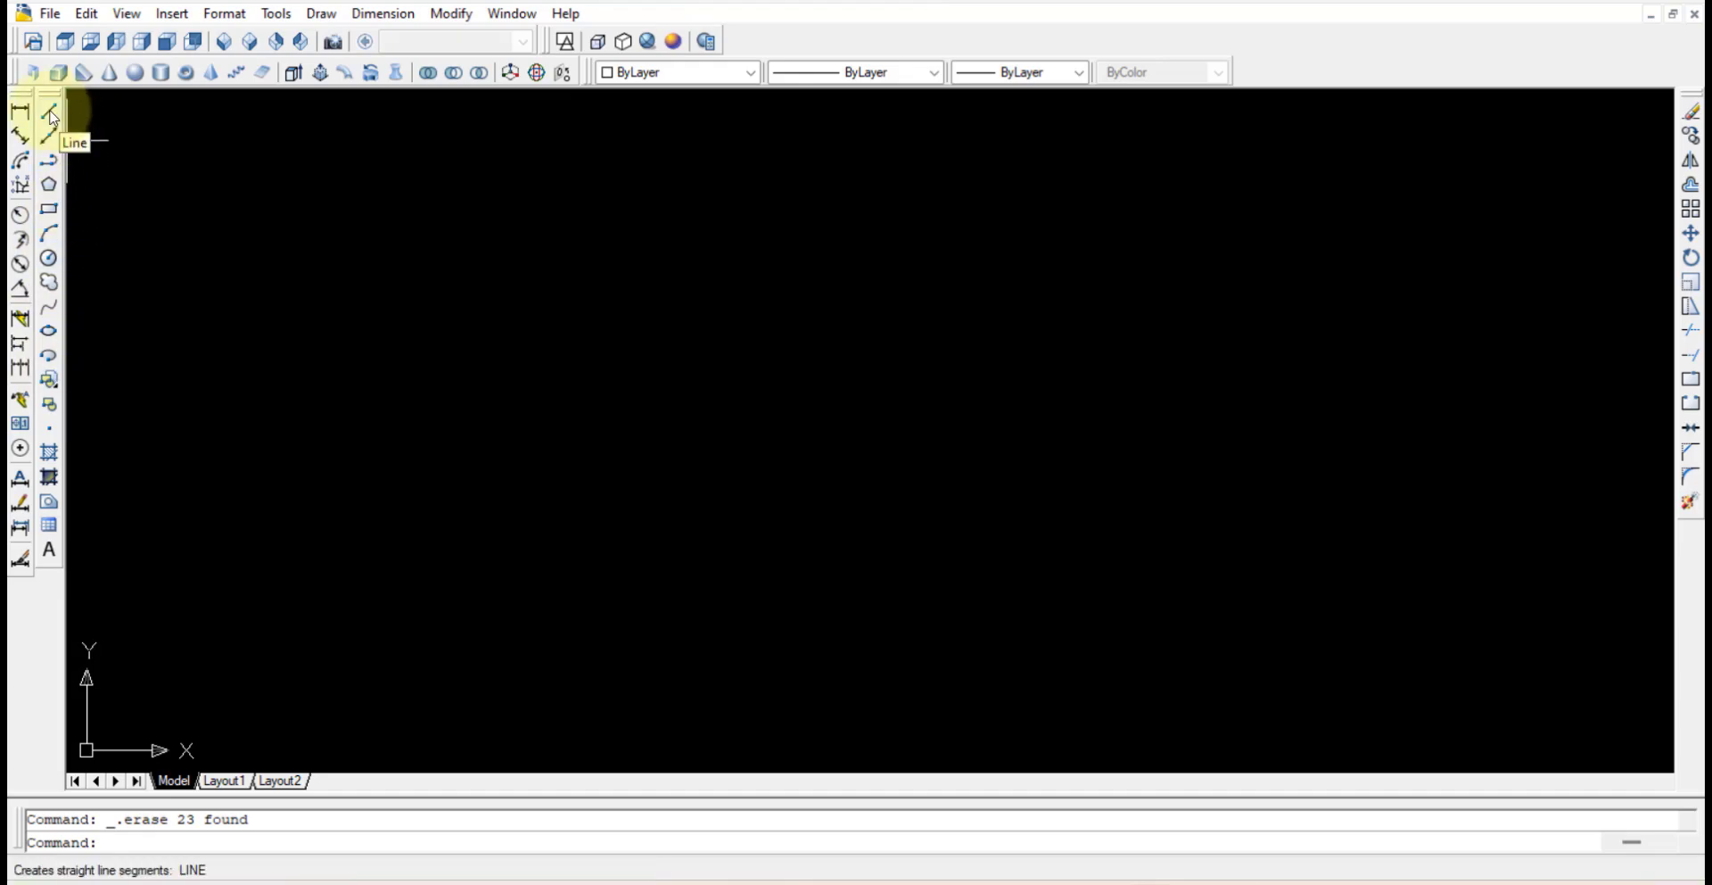
Step: Draw a square with 50-unit sides using the Line command
click(50, 113)
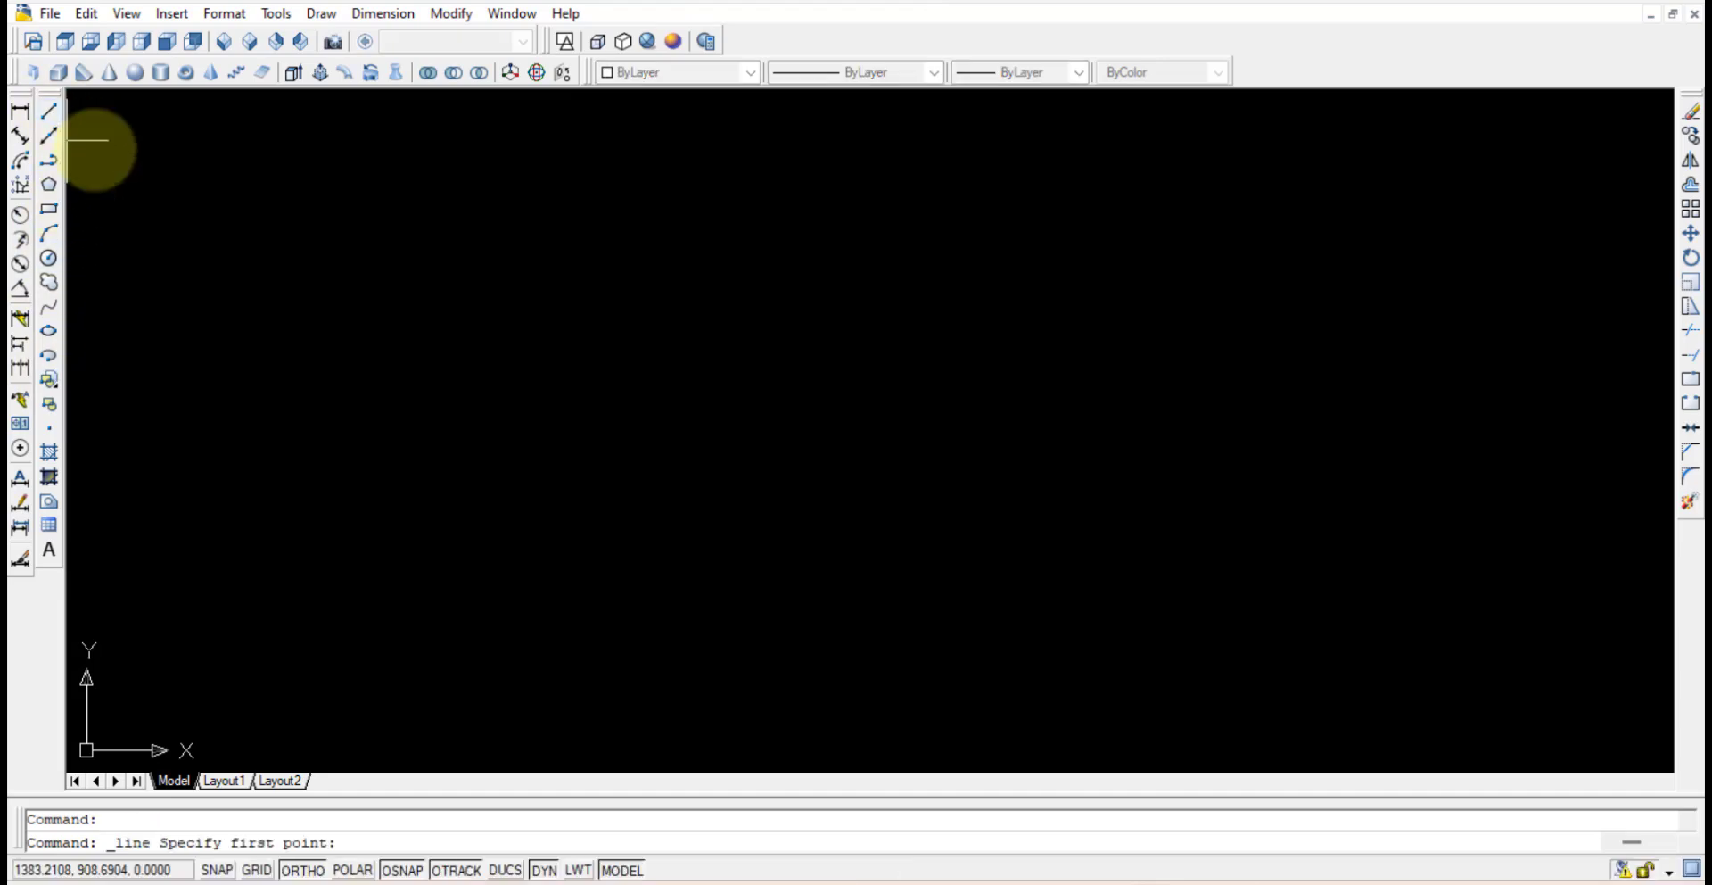
click(598, 499)
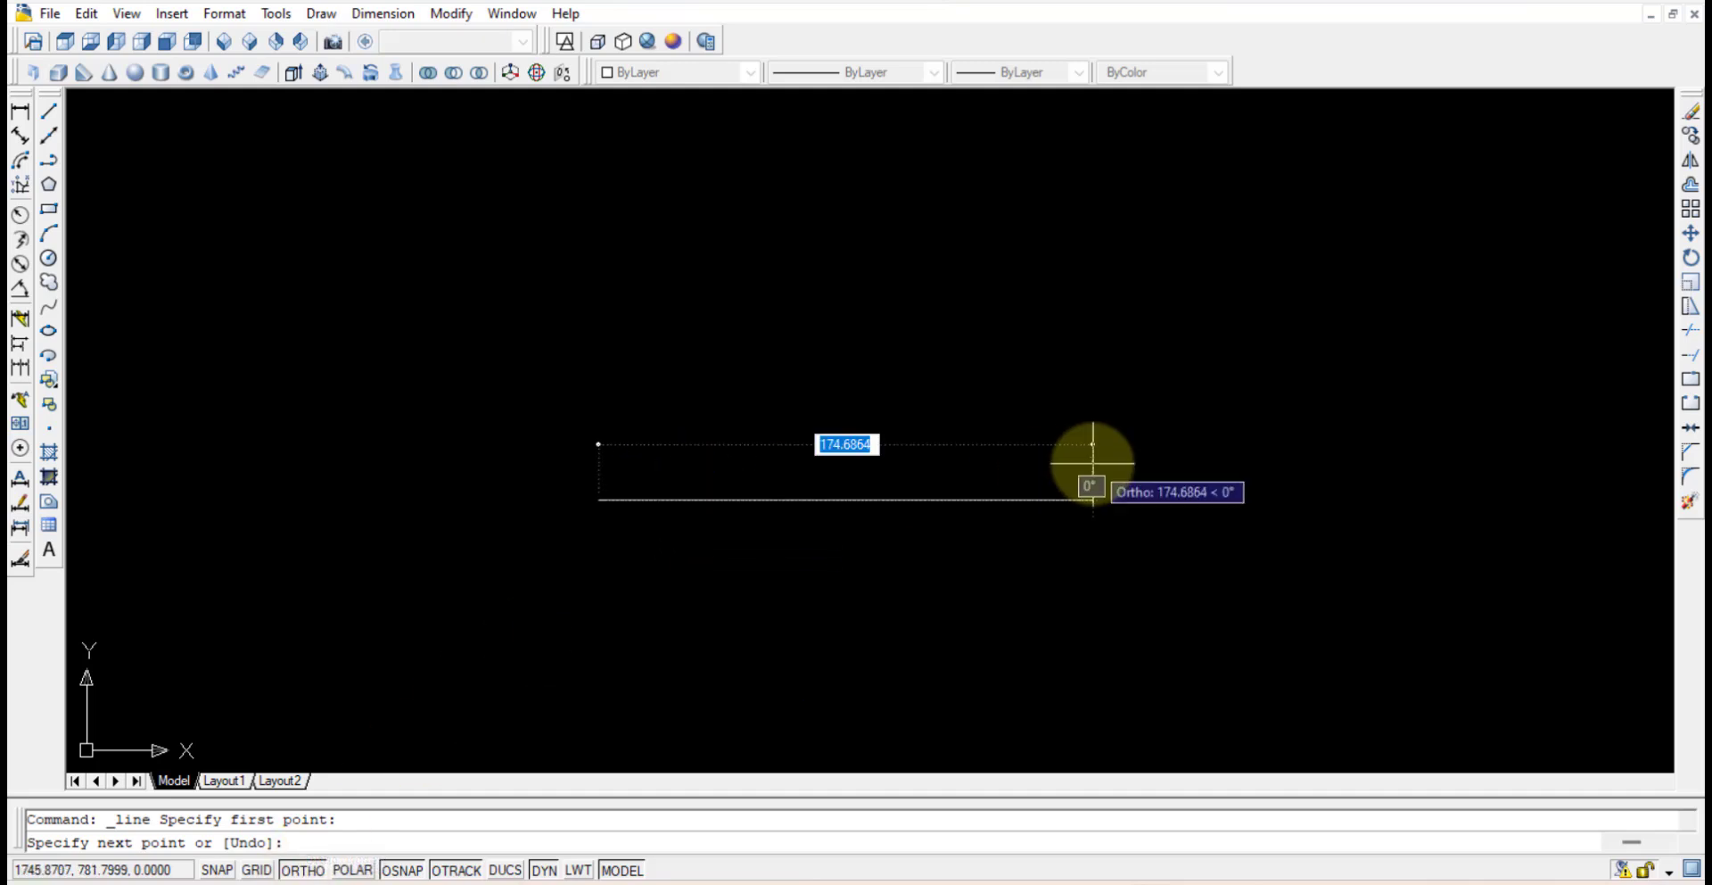
text(50)
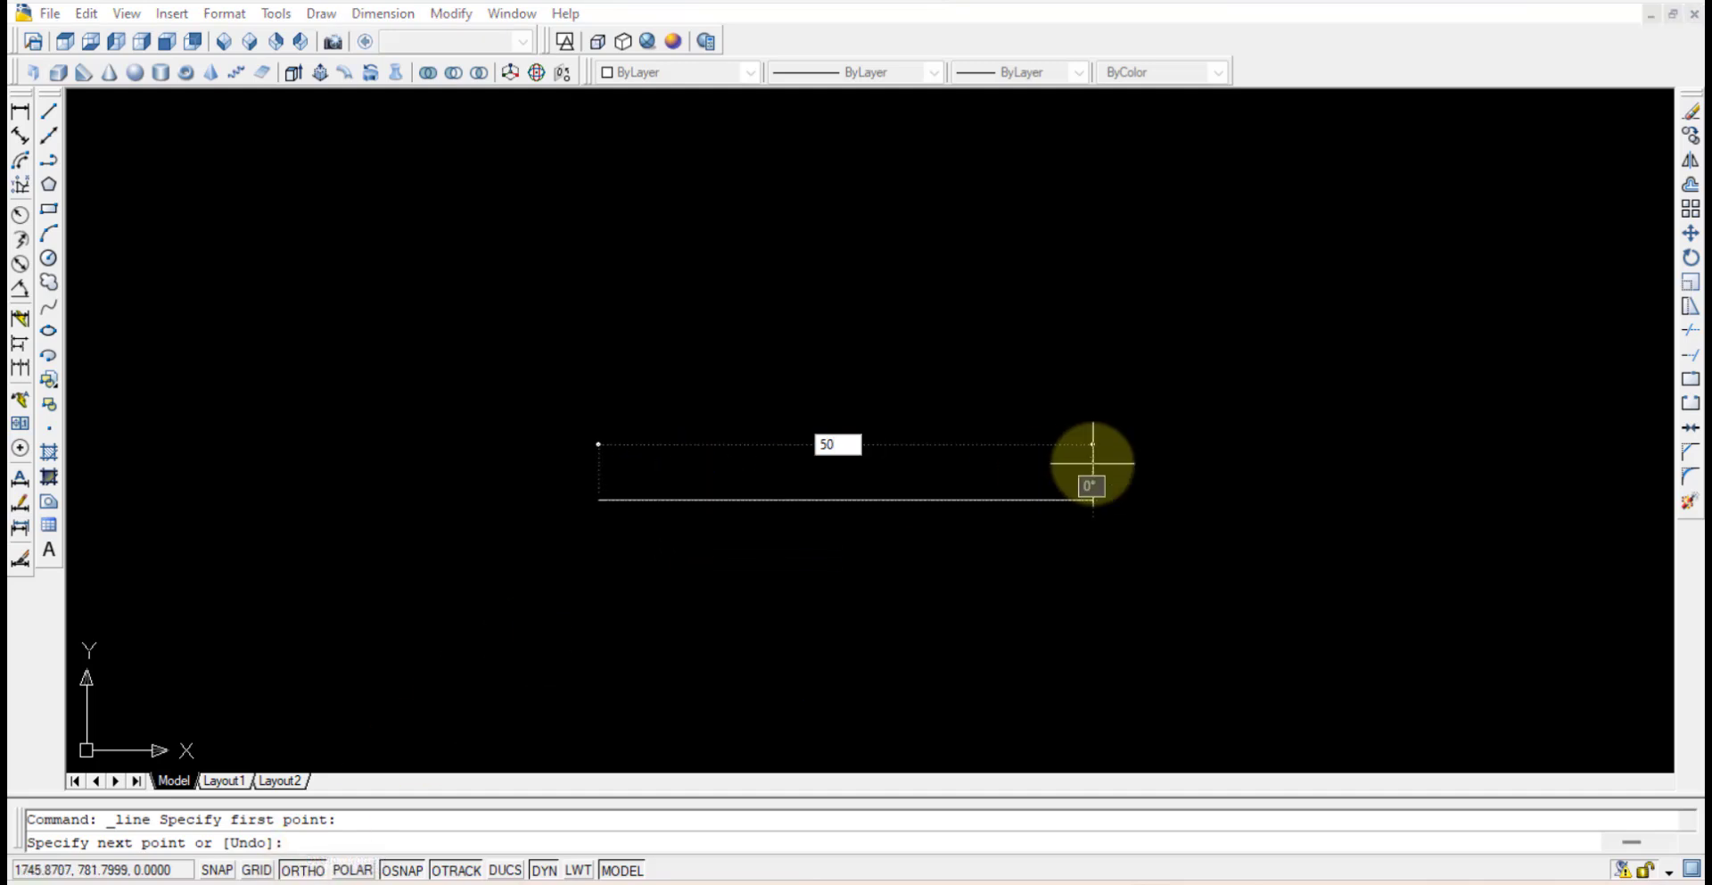
key(Return)
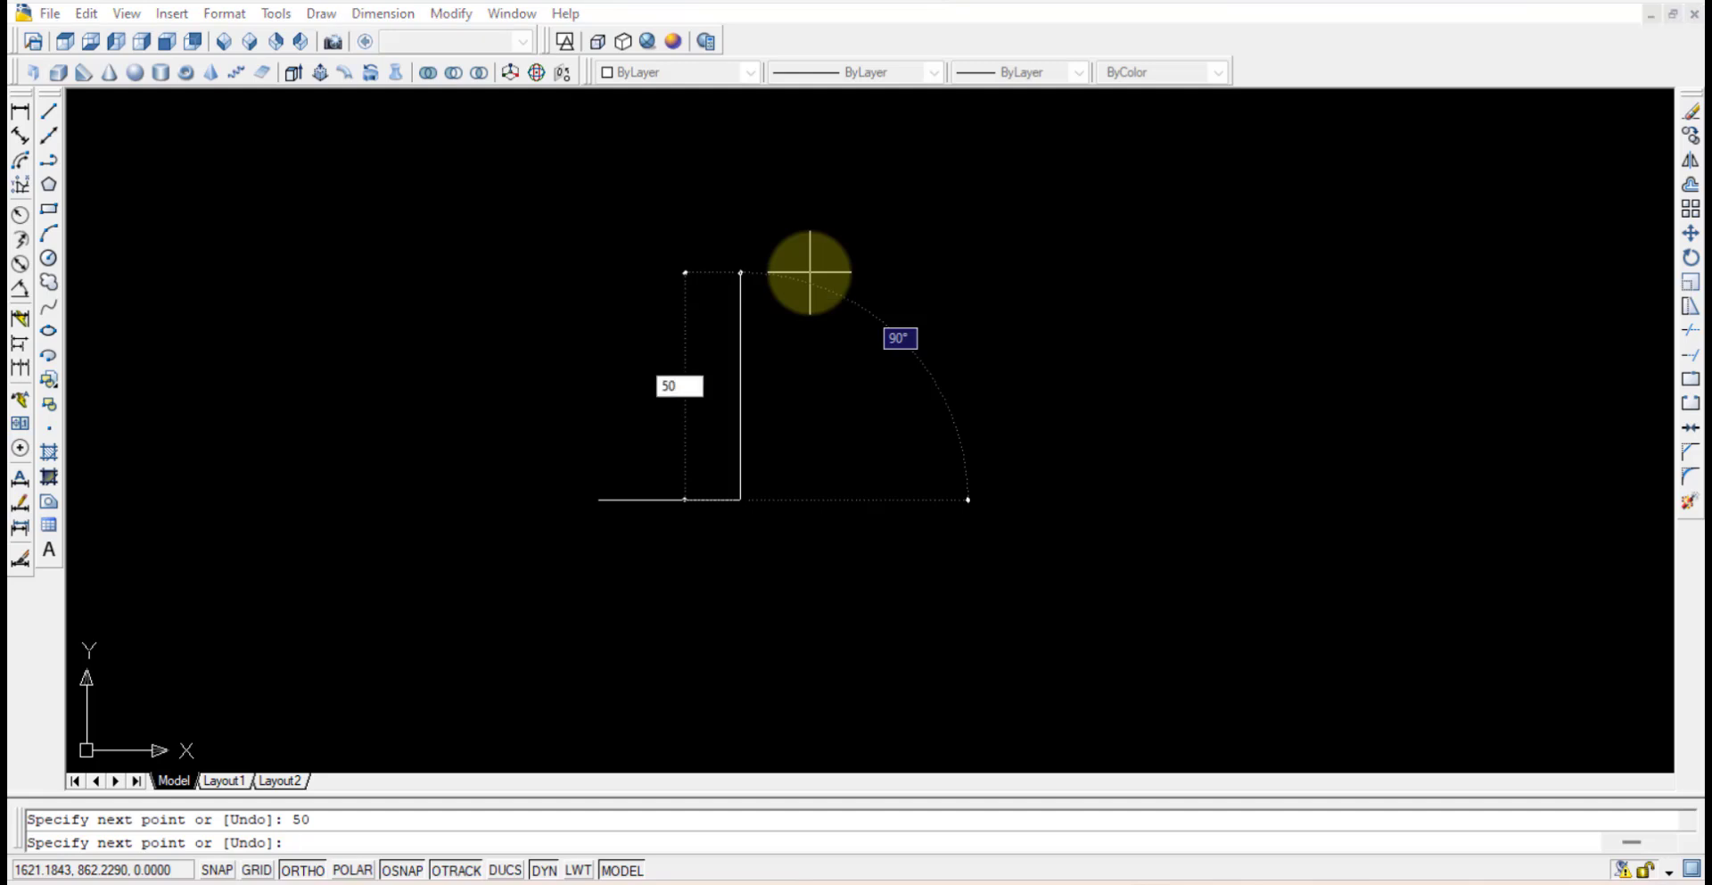
key(Return)
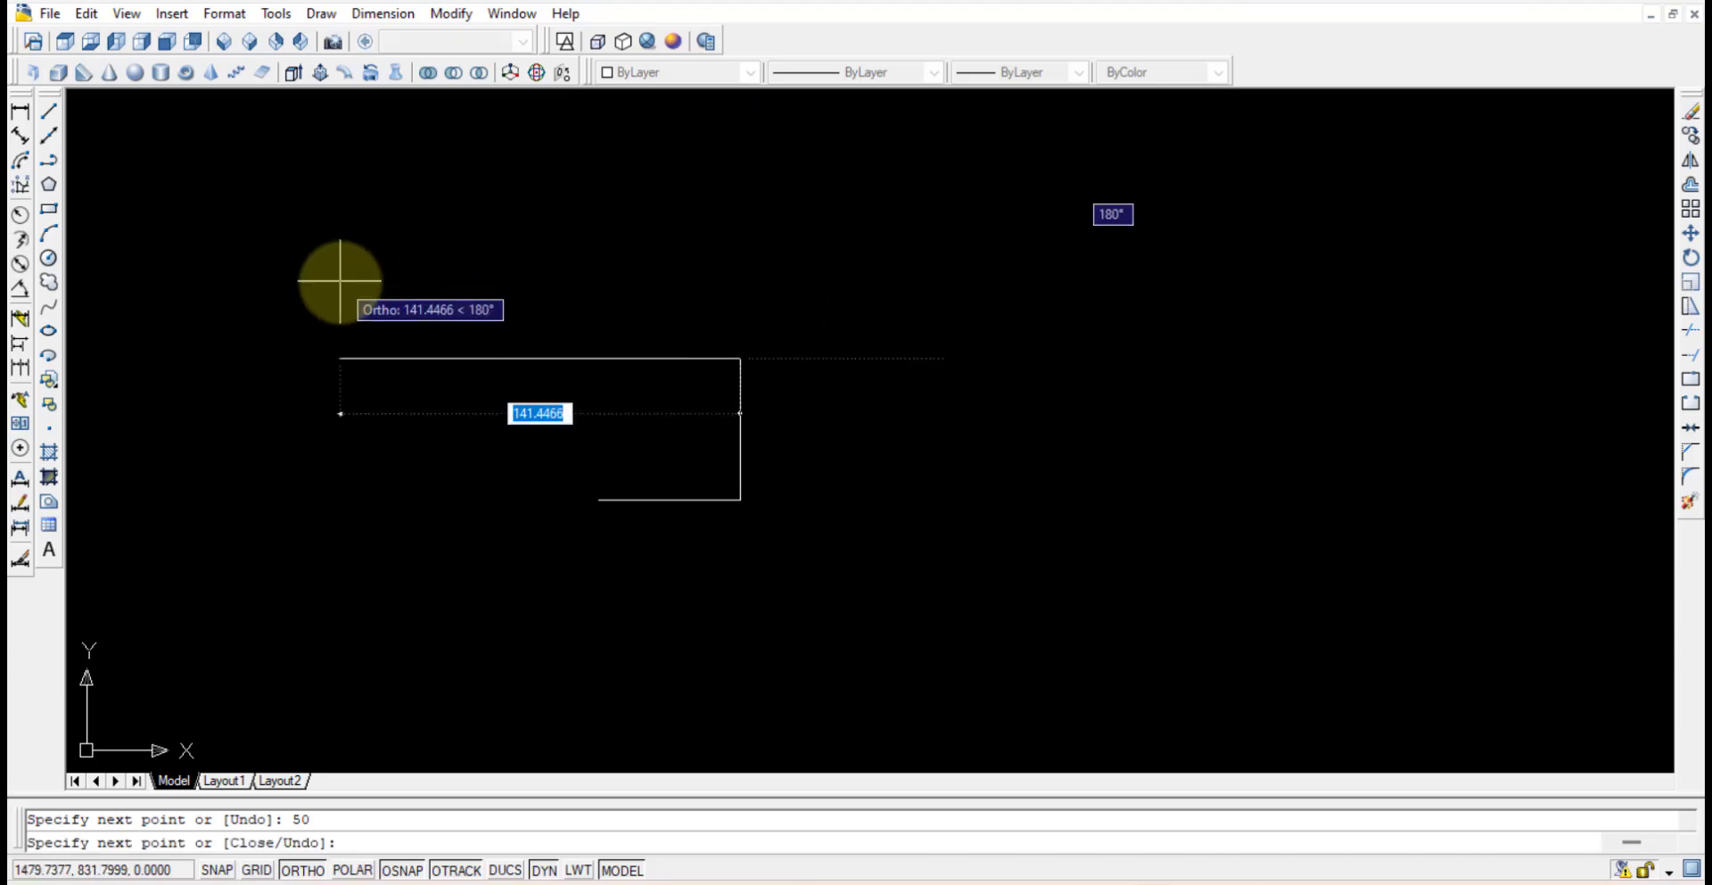
text(5)
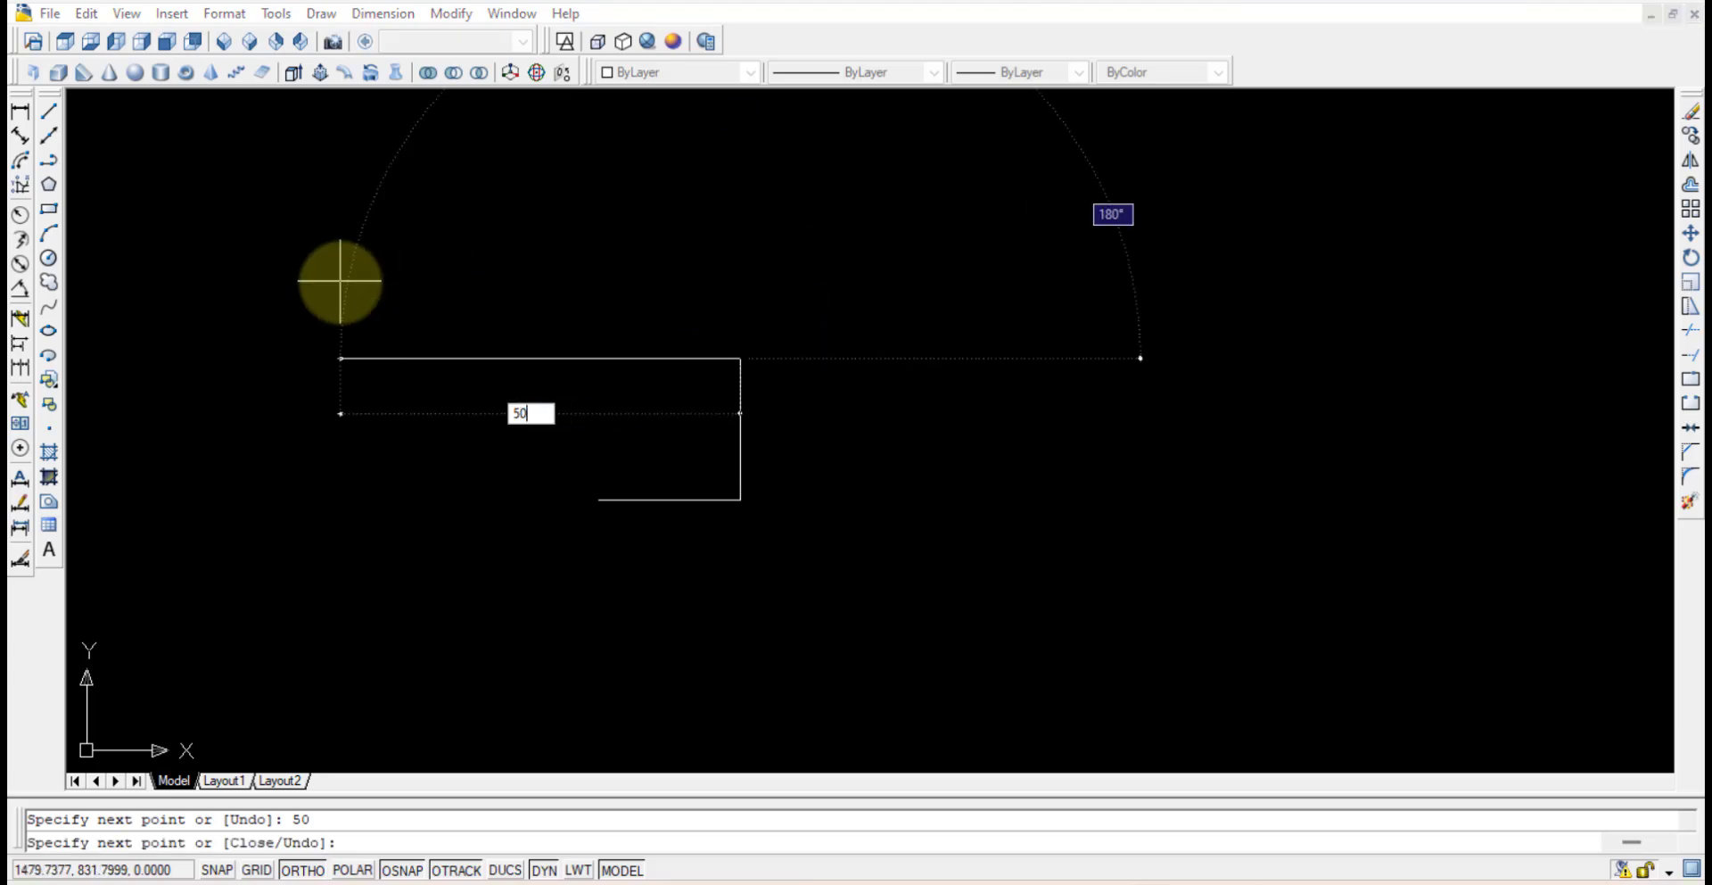
text(0)
key(Return)
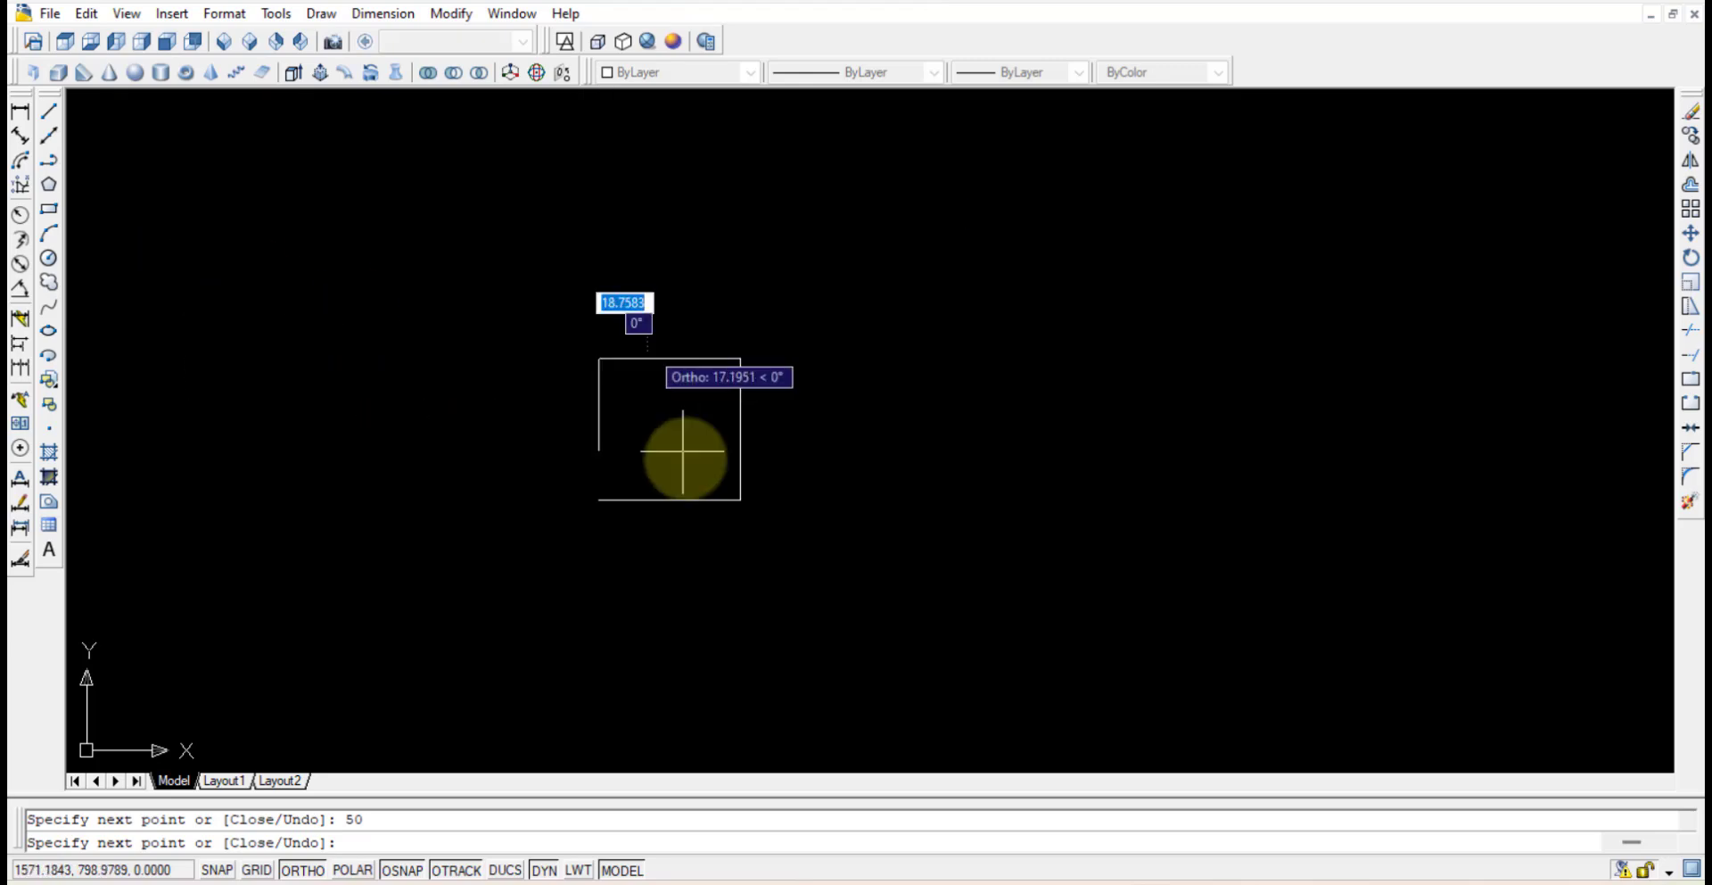
text(50)
key(Return)
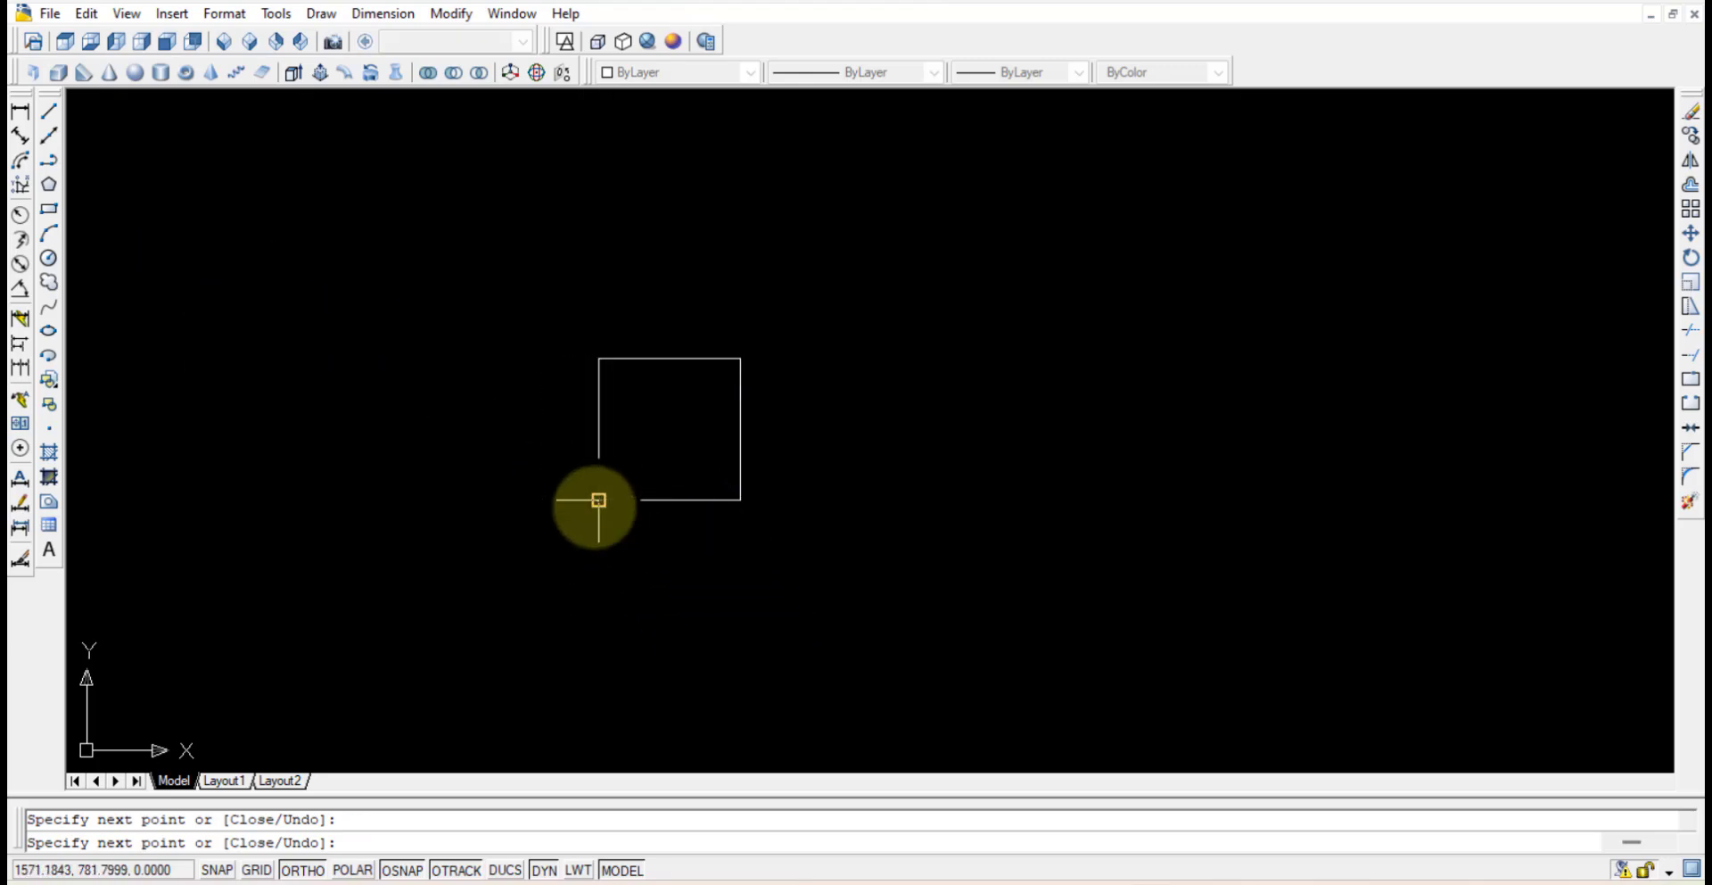
key(Escape)
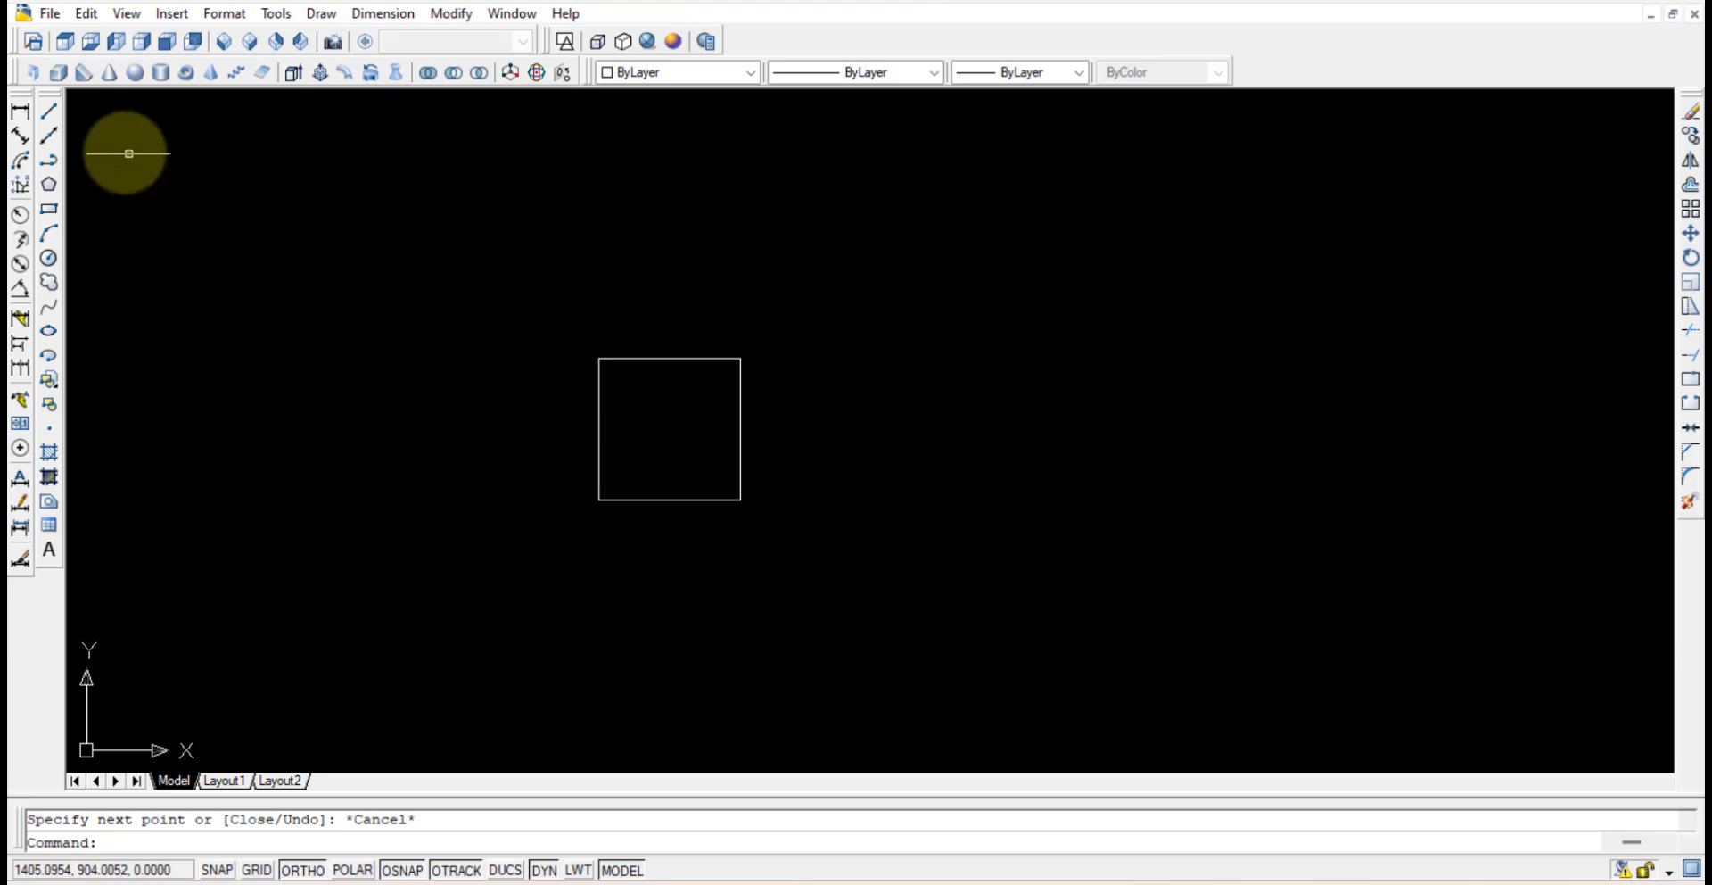
Step: Draw a 200-unit horizontal line extending to the right from the square's lower-right corner
click(52, 114)
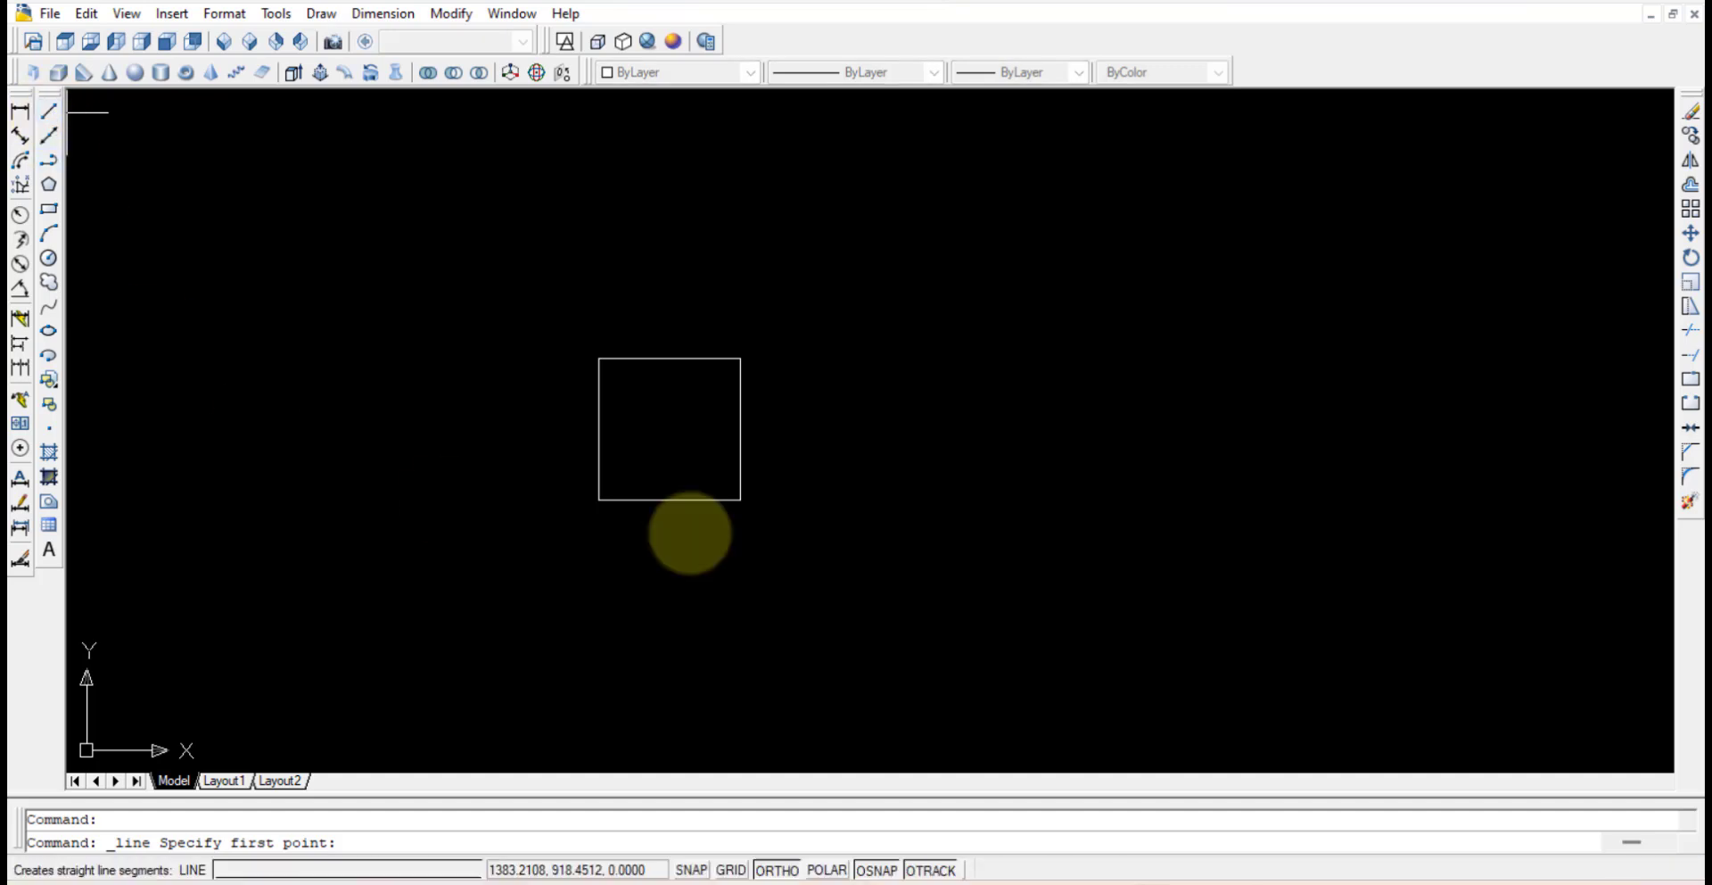
click(741, 499)
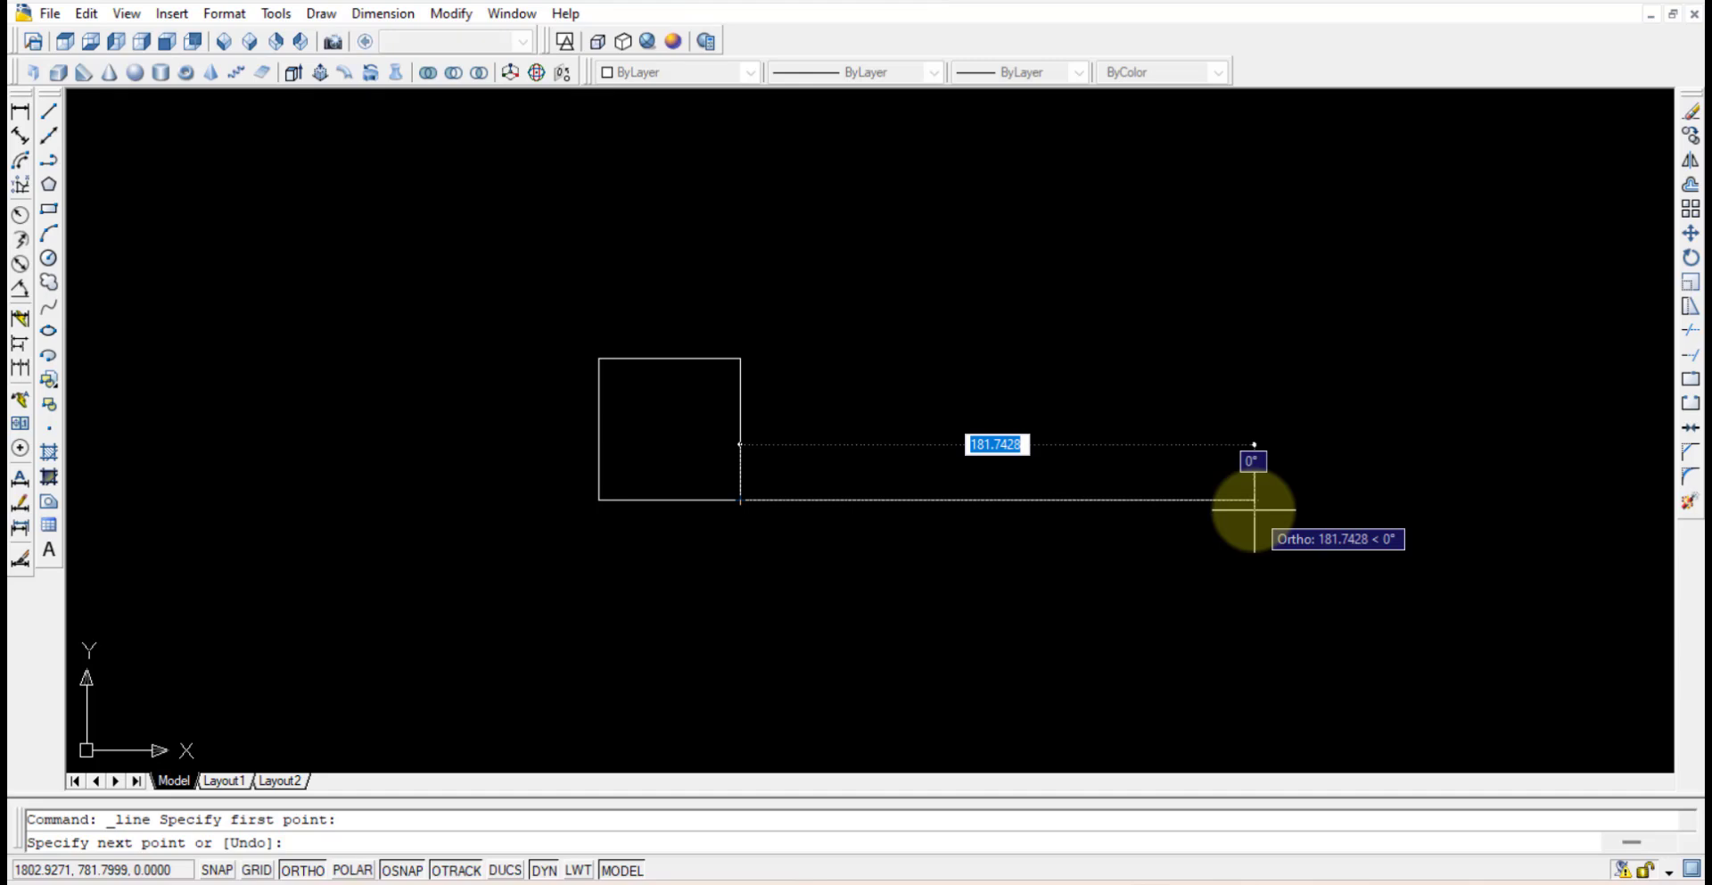
text(2)
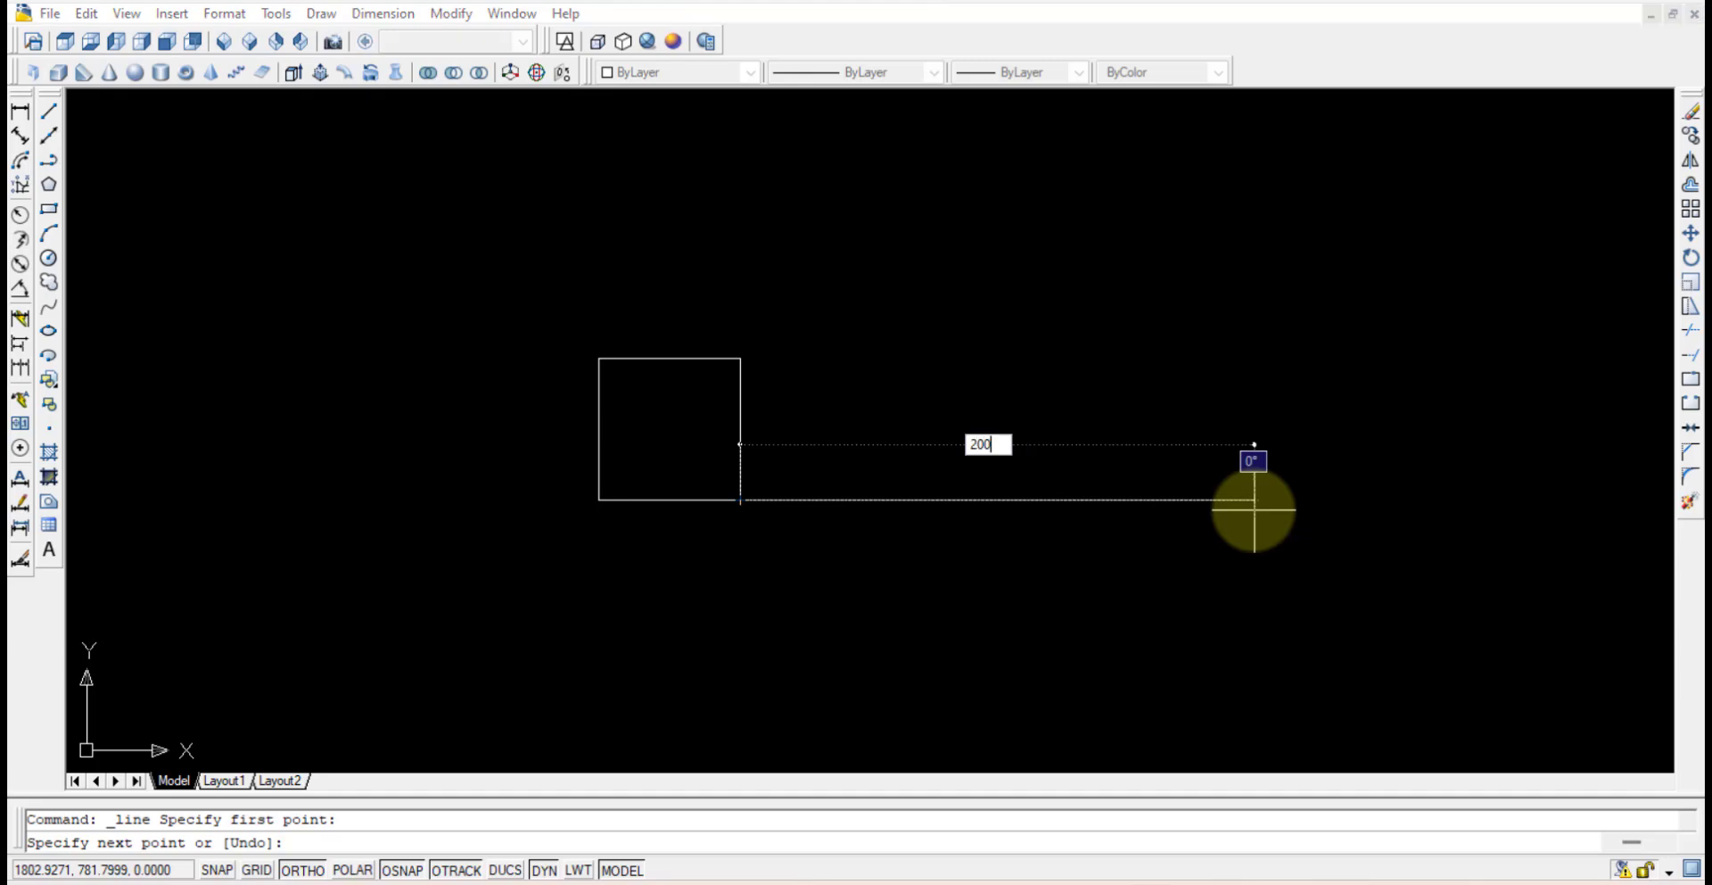
text(00)
key(Return)
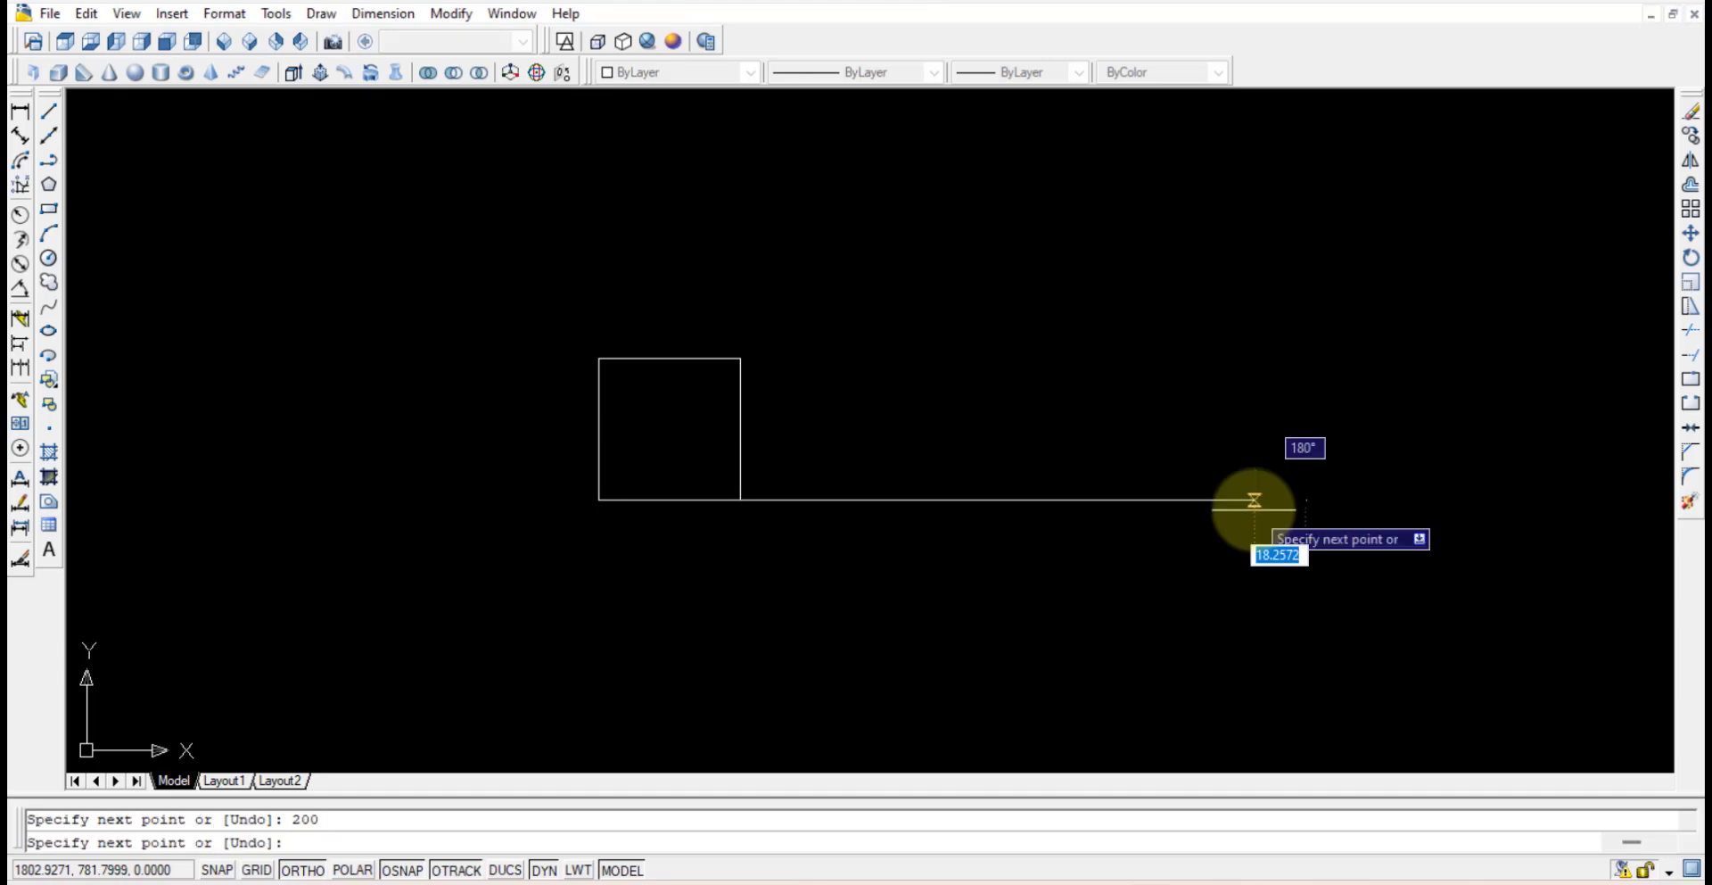
key(Escape)
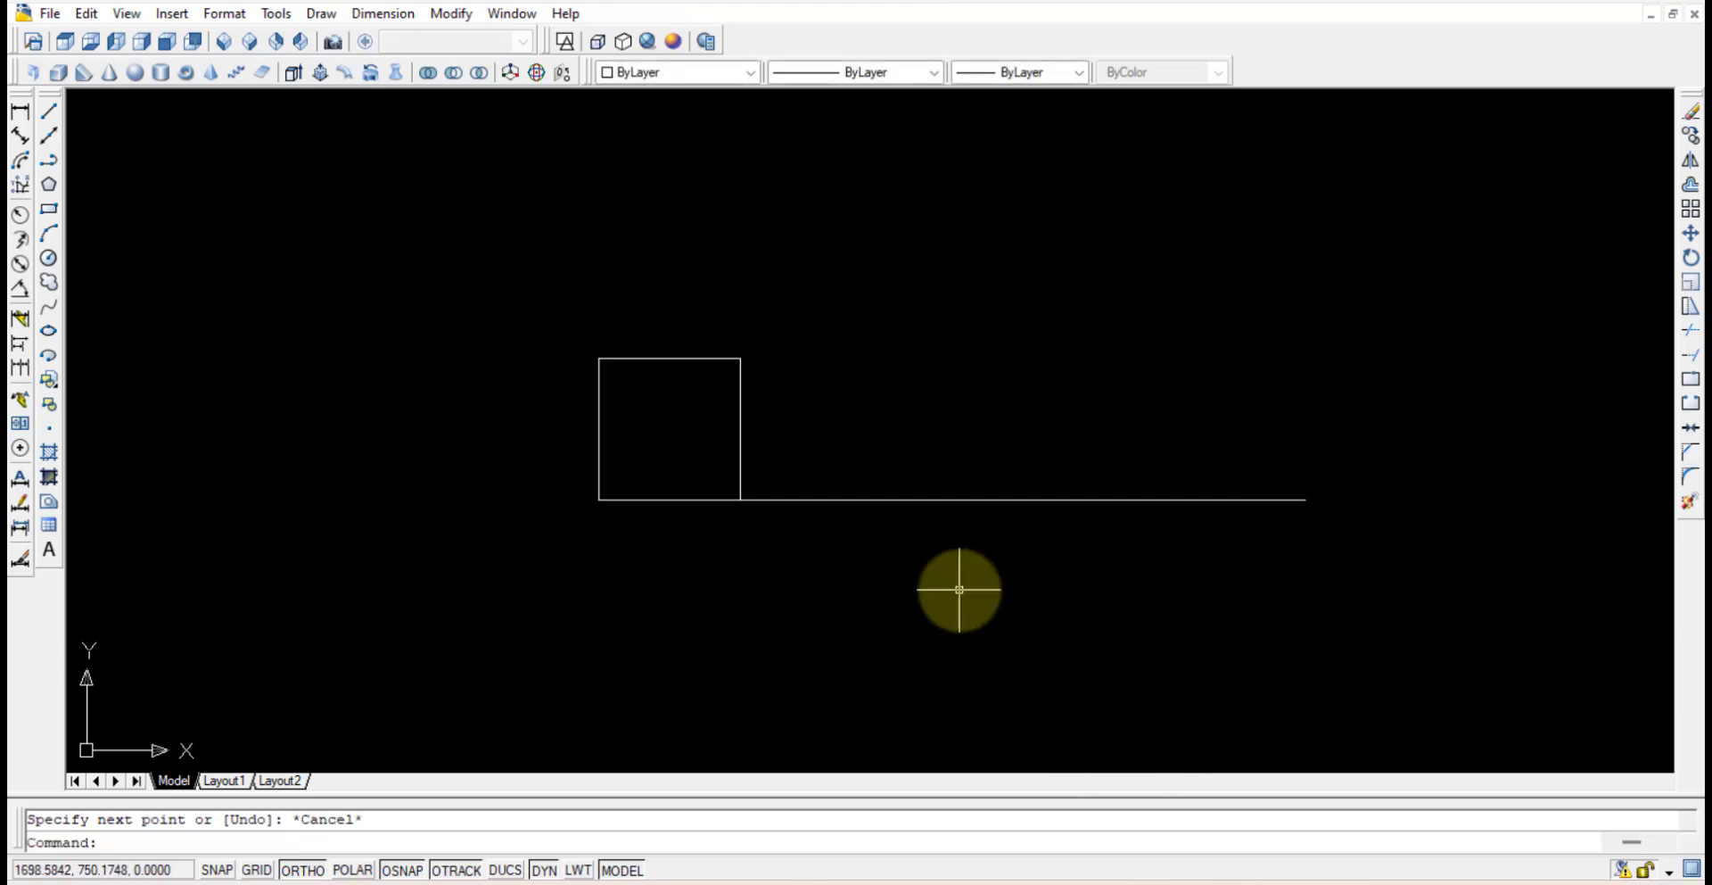
scroll(1030, 576, down, 2)
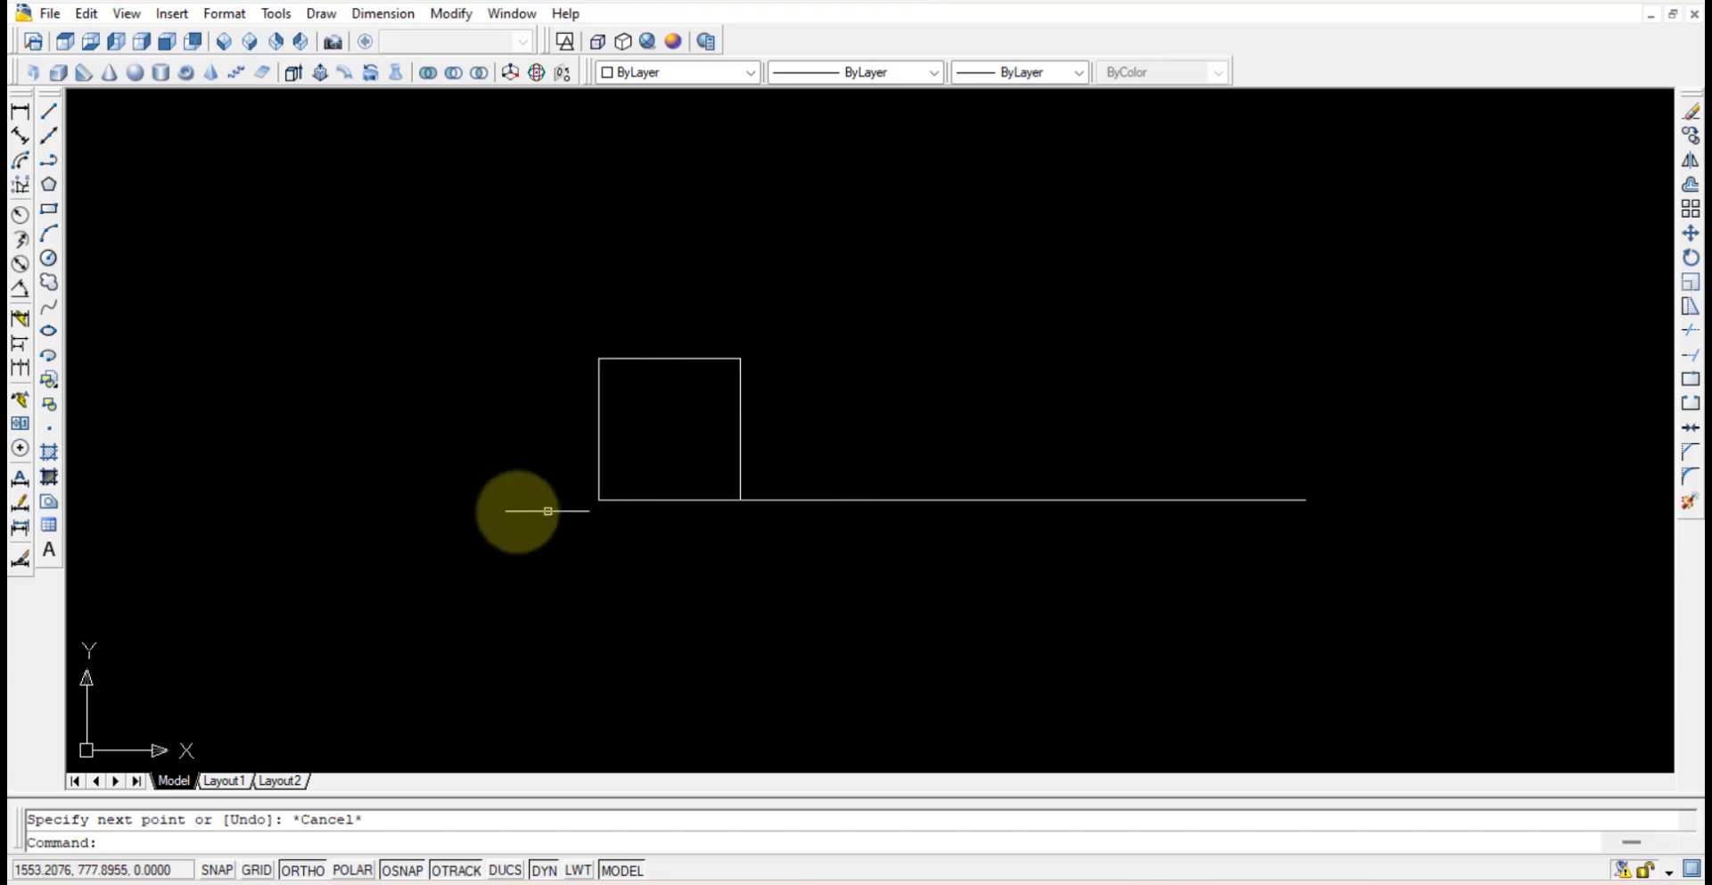
Step: Draw a 50-unit vertical line downward from the square's lower-left corner
click(53, 118)
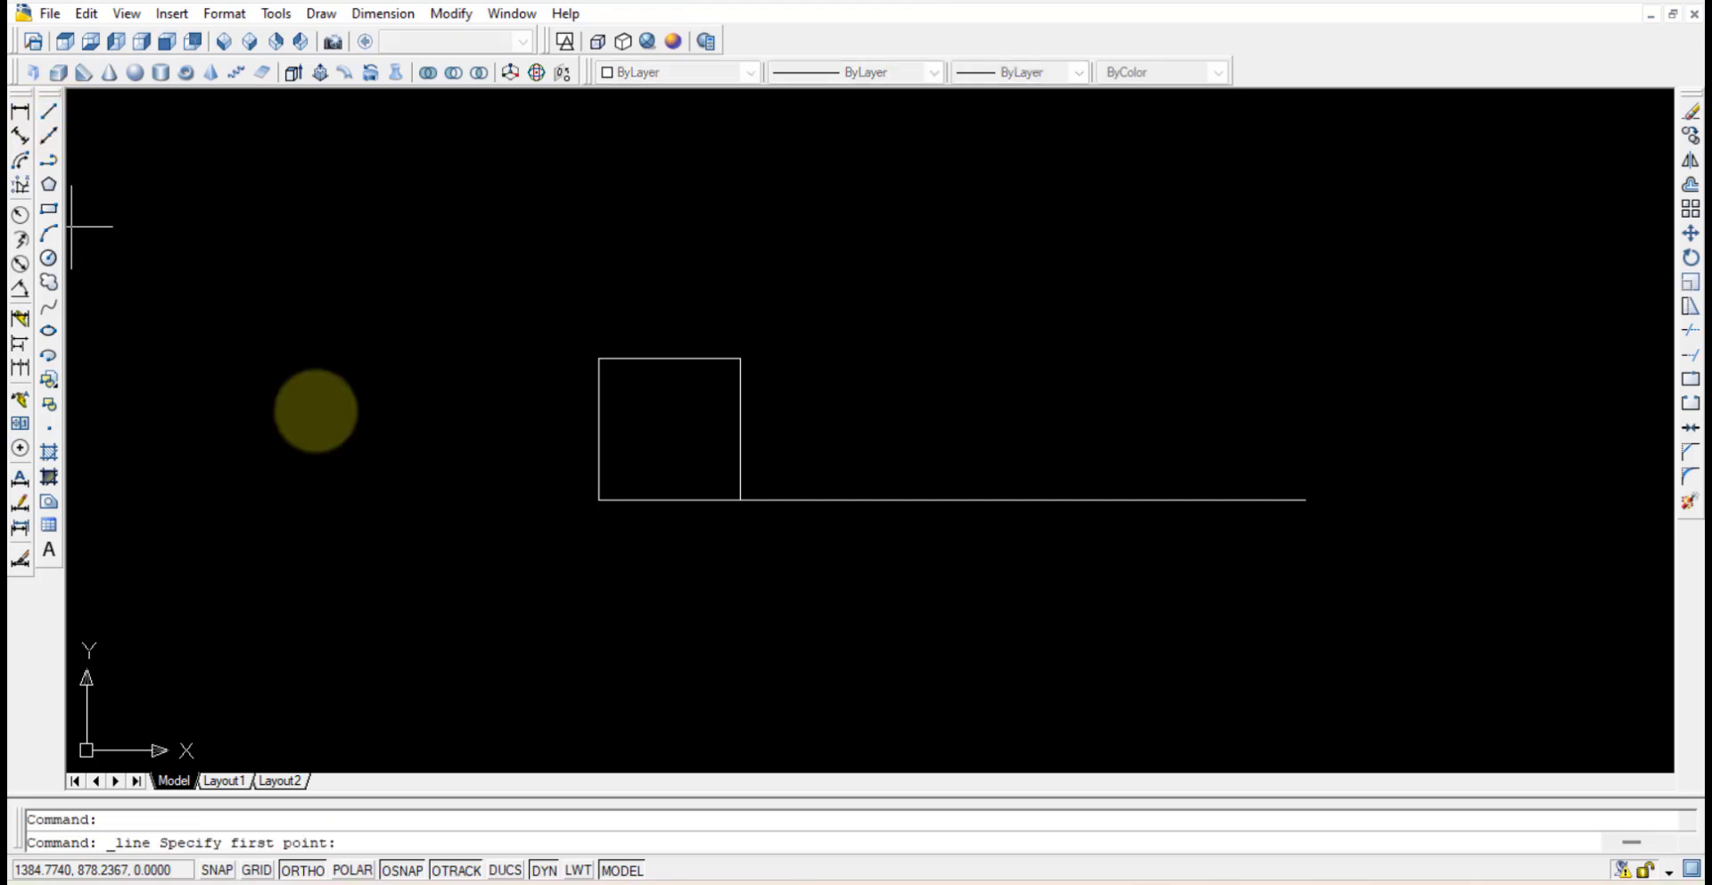
click(598, 500)
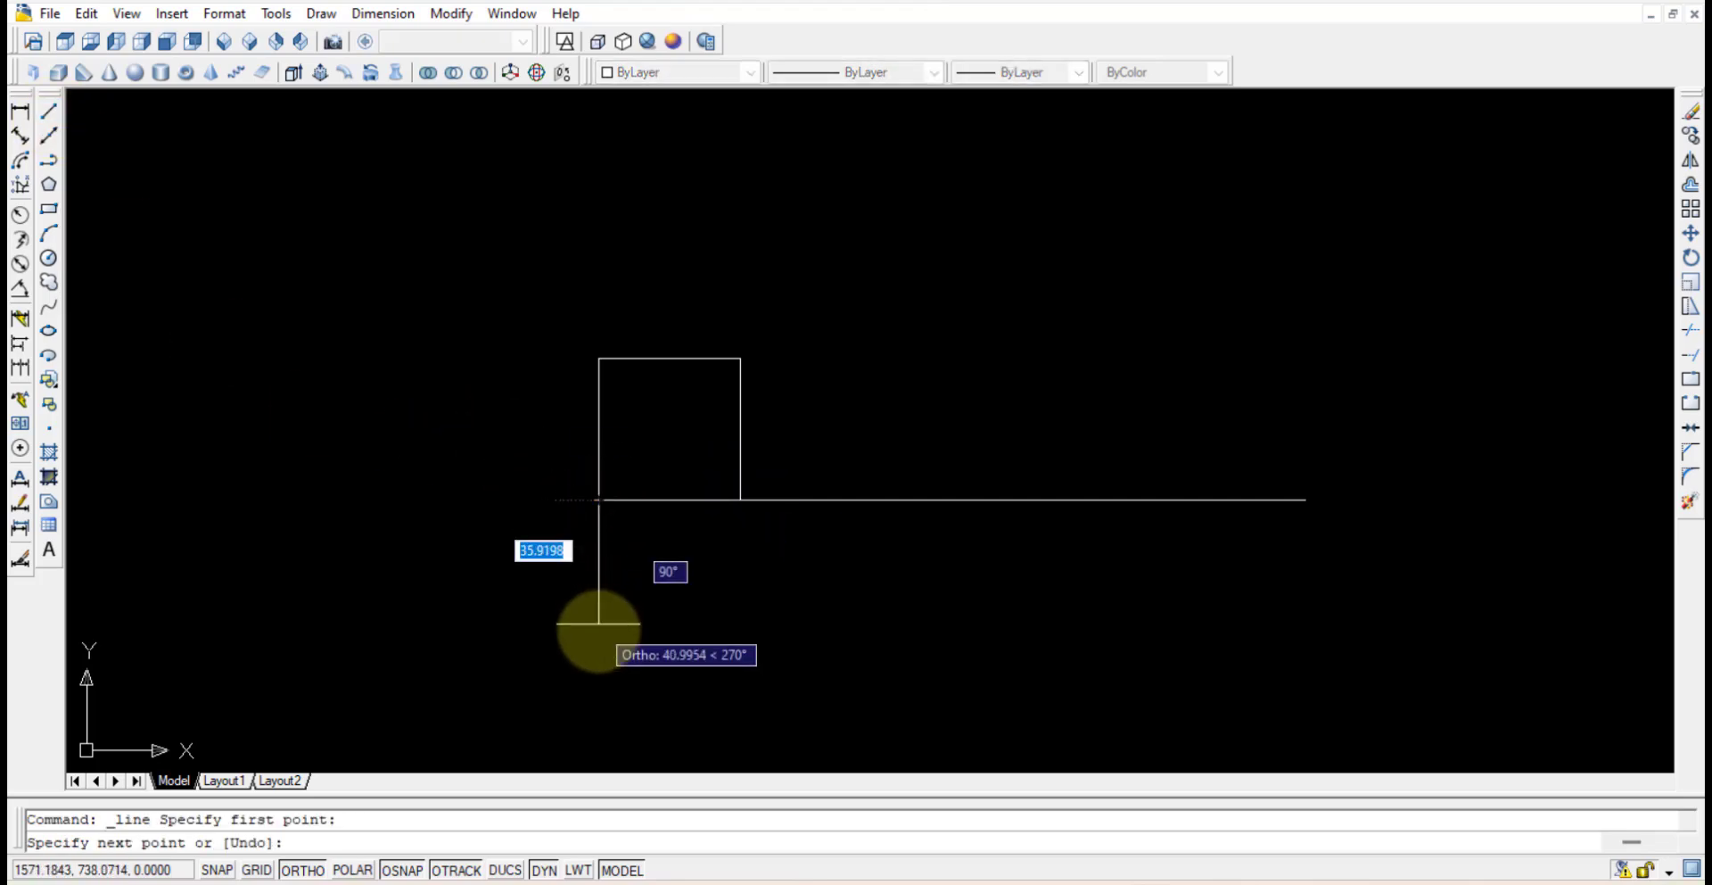
text(50)
key(Return)
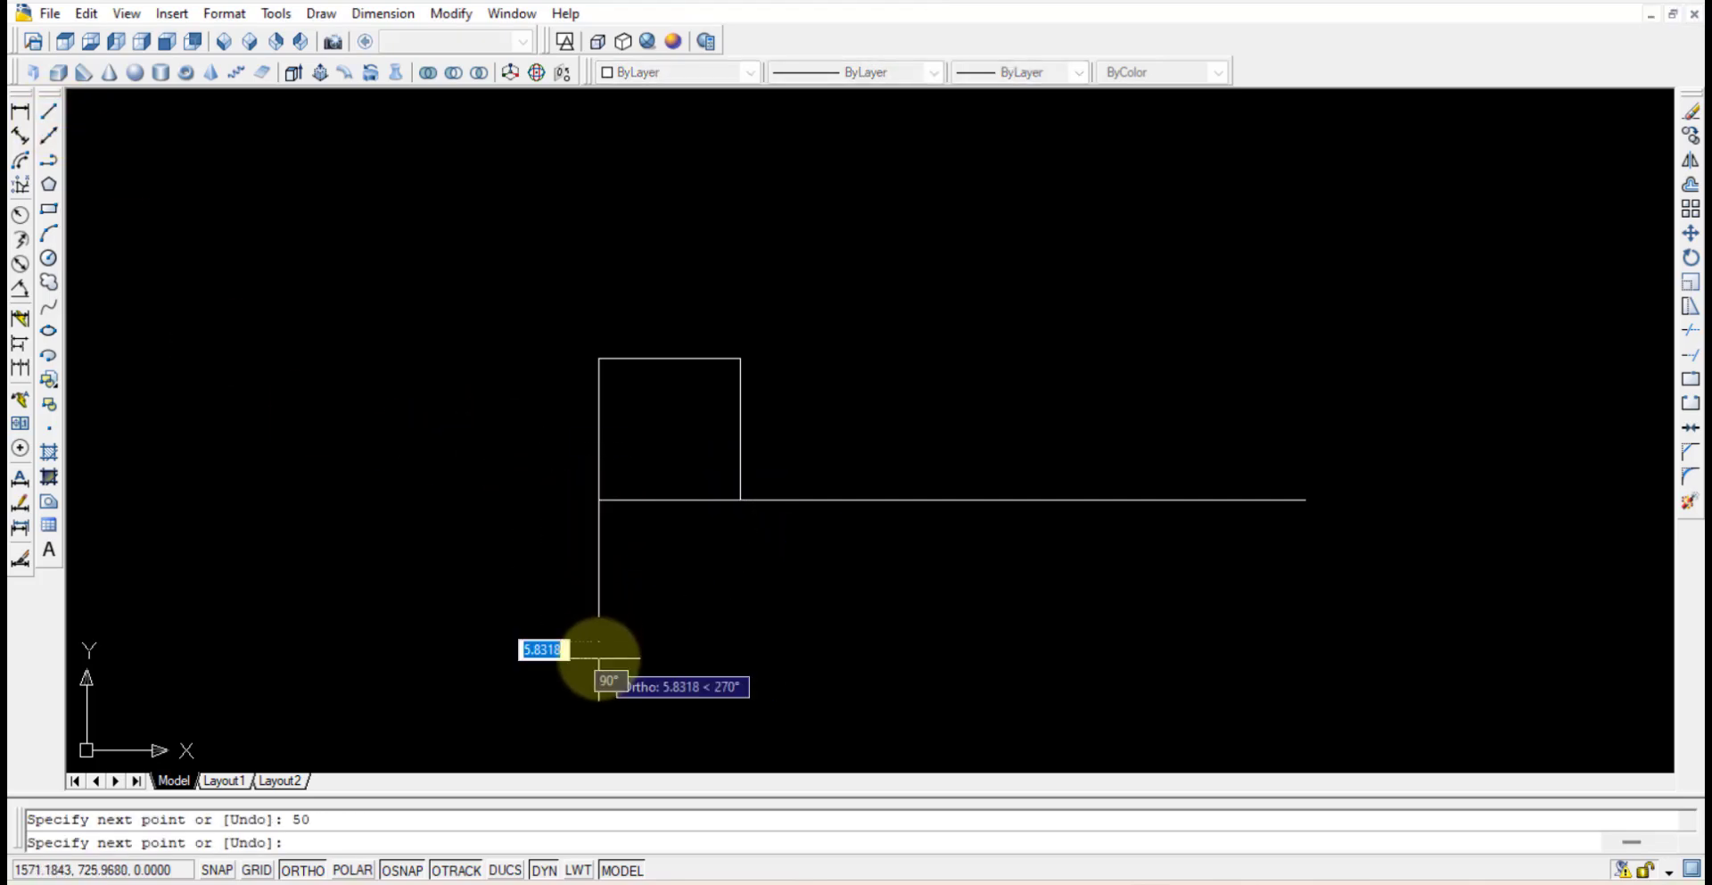
key(Escape)
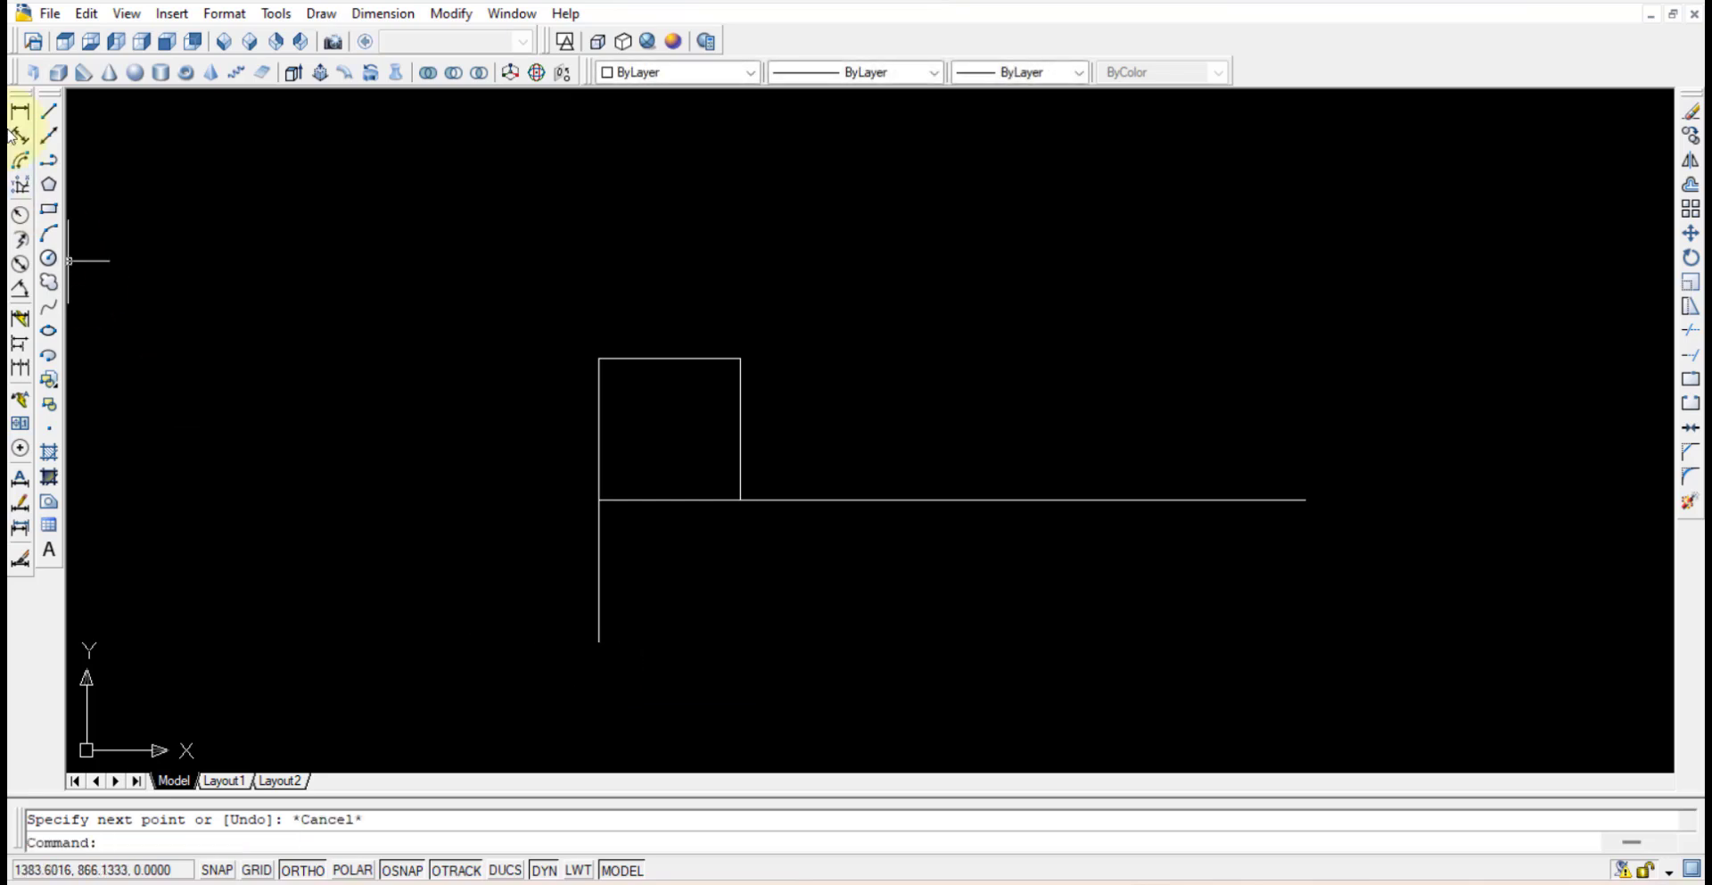
Step: Draw a 100-unit horizontal line extending to the left from the square's upper-left corner
click(49, 112)
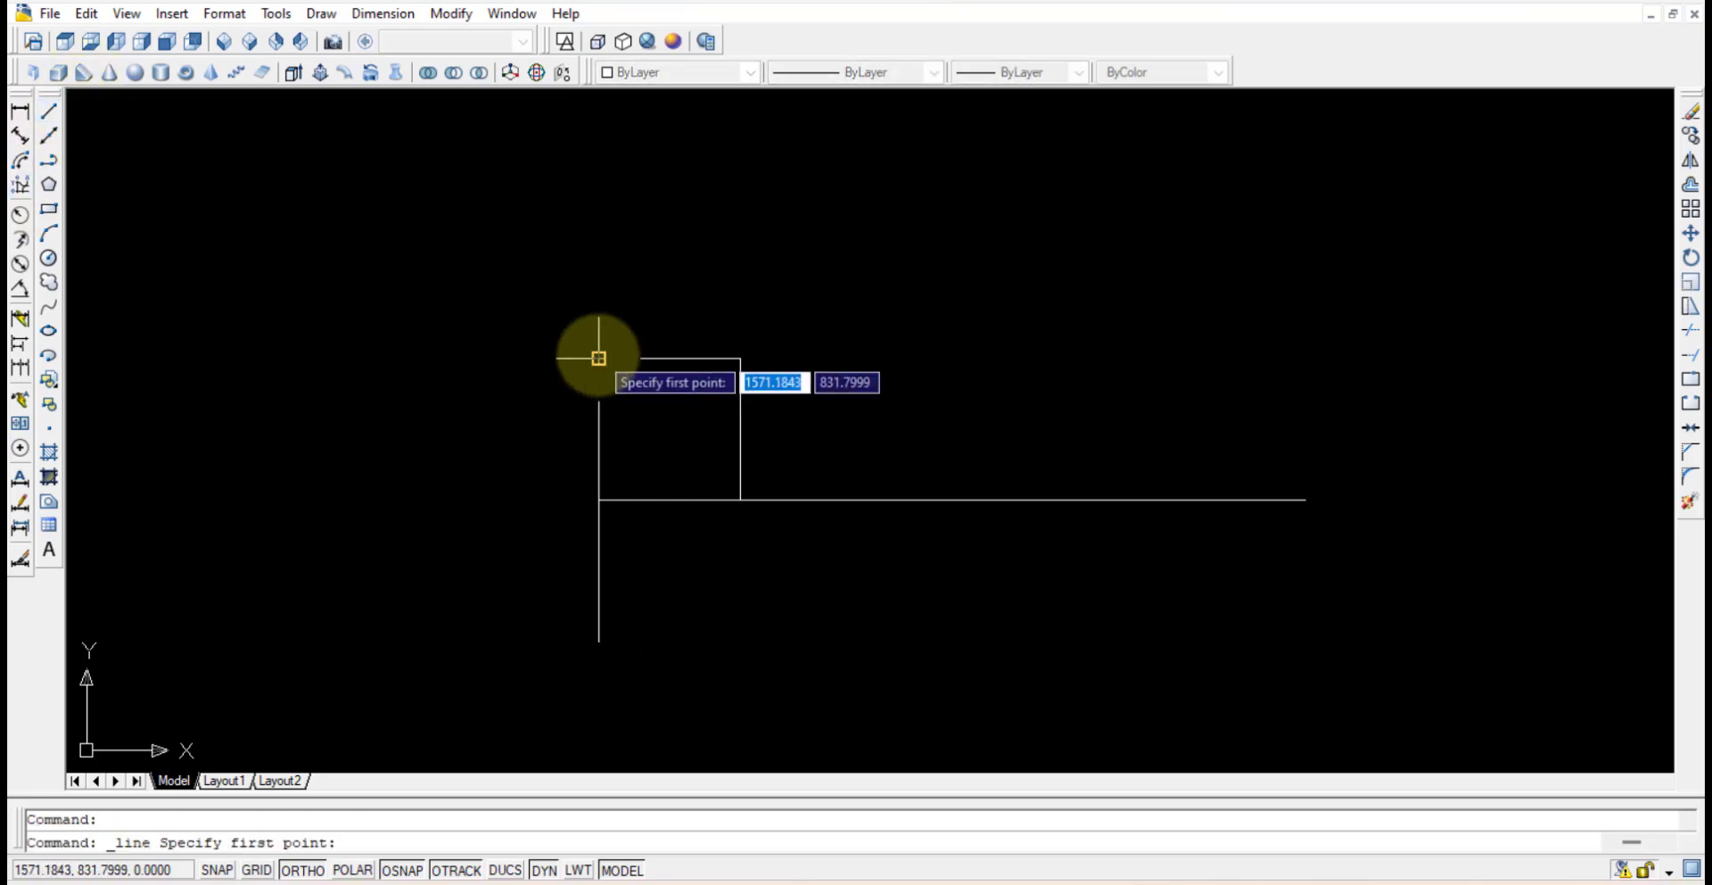
click(598, 357)
text(100)
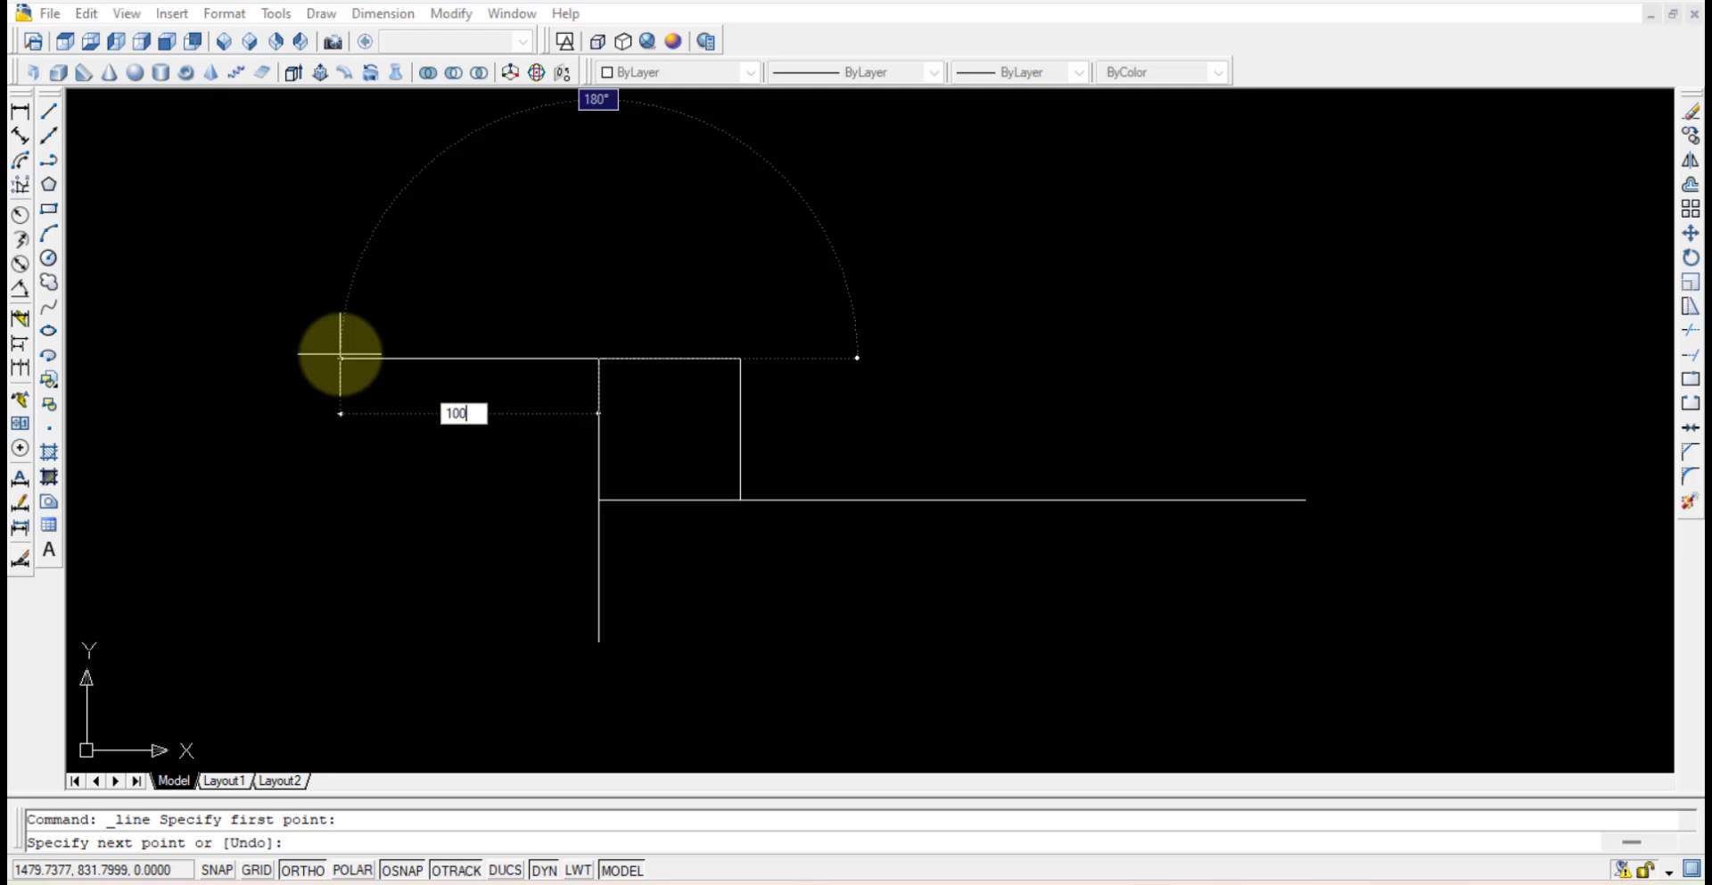
key(Return)
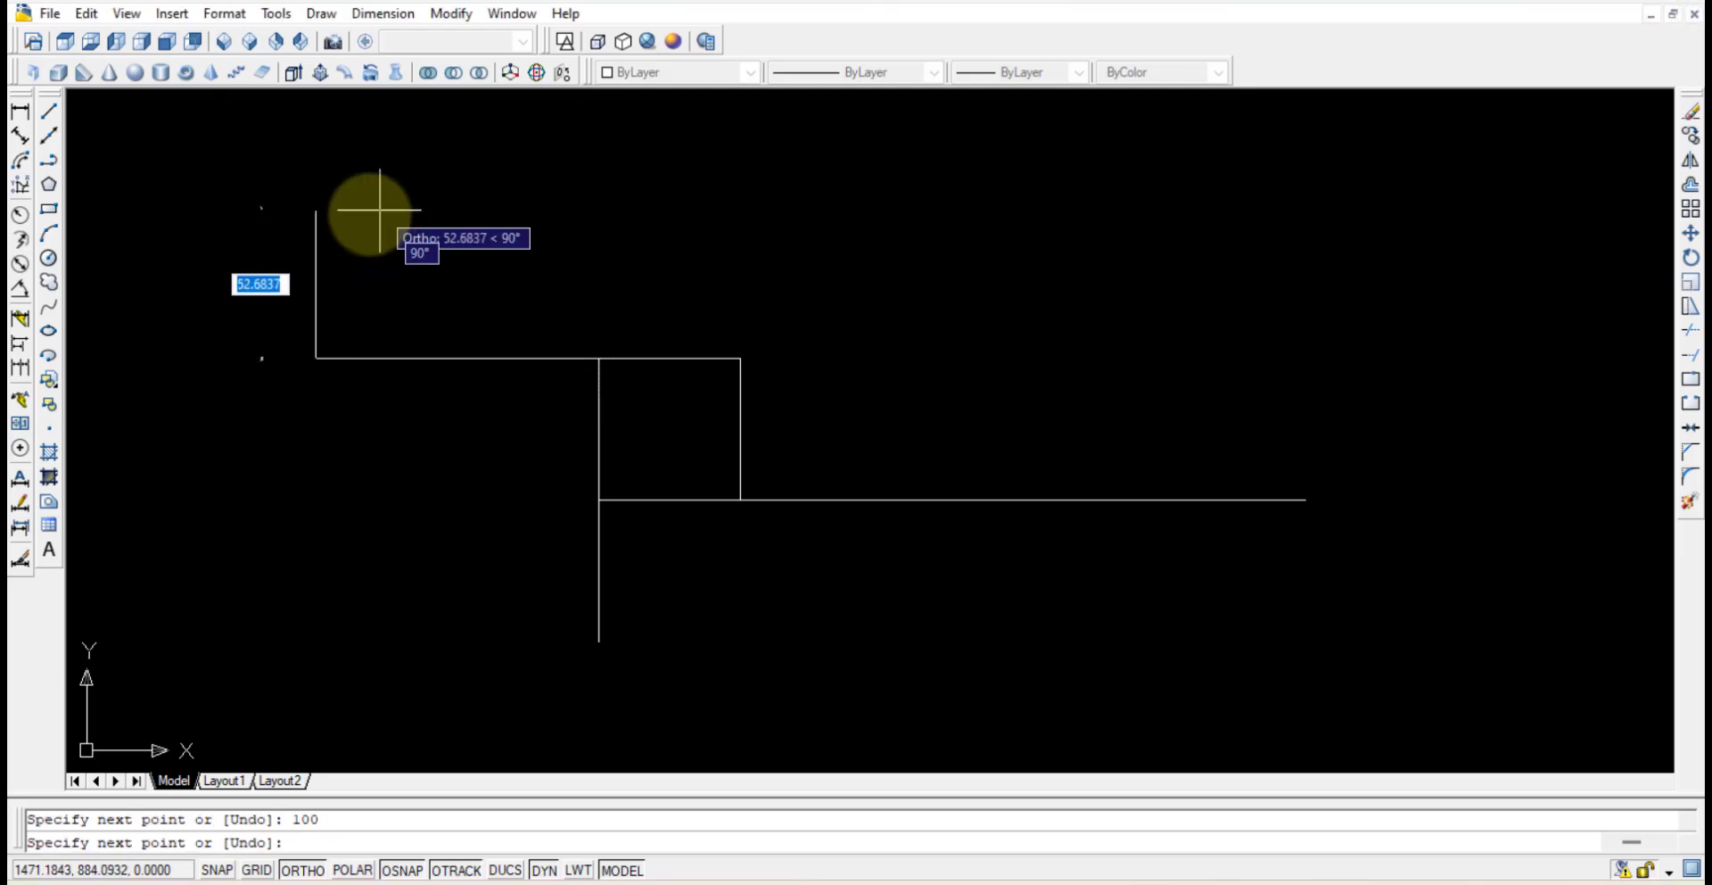
key(Escape)
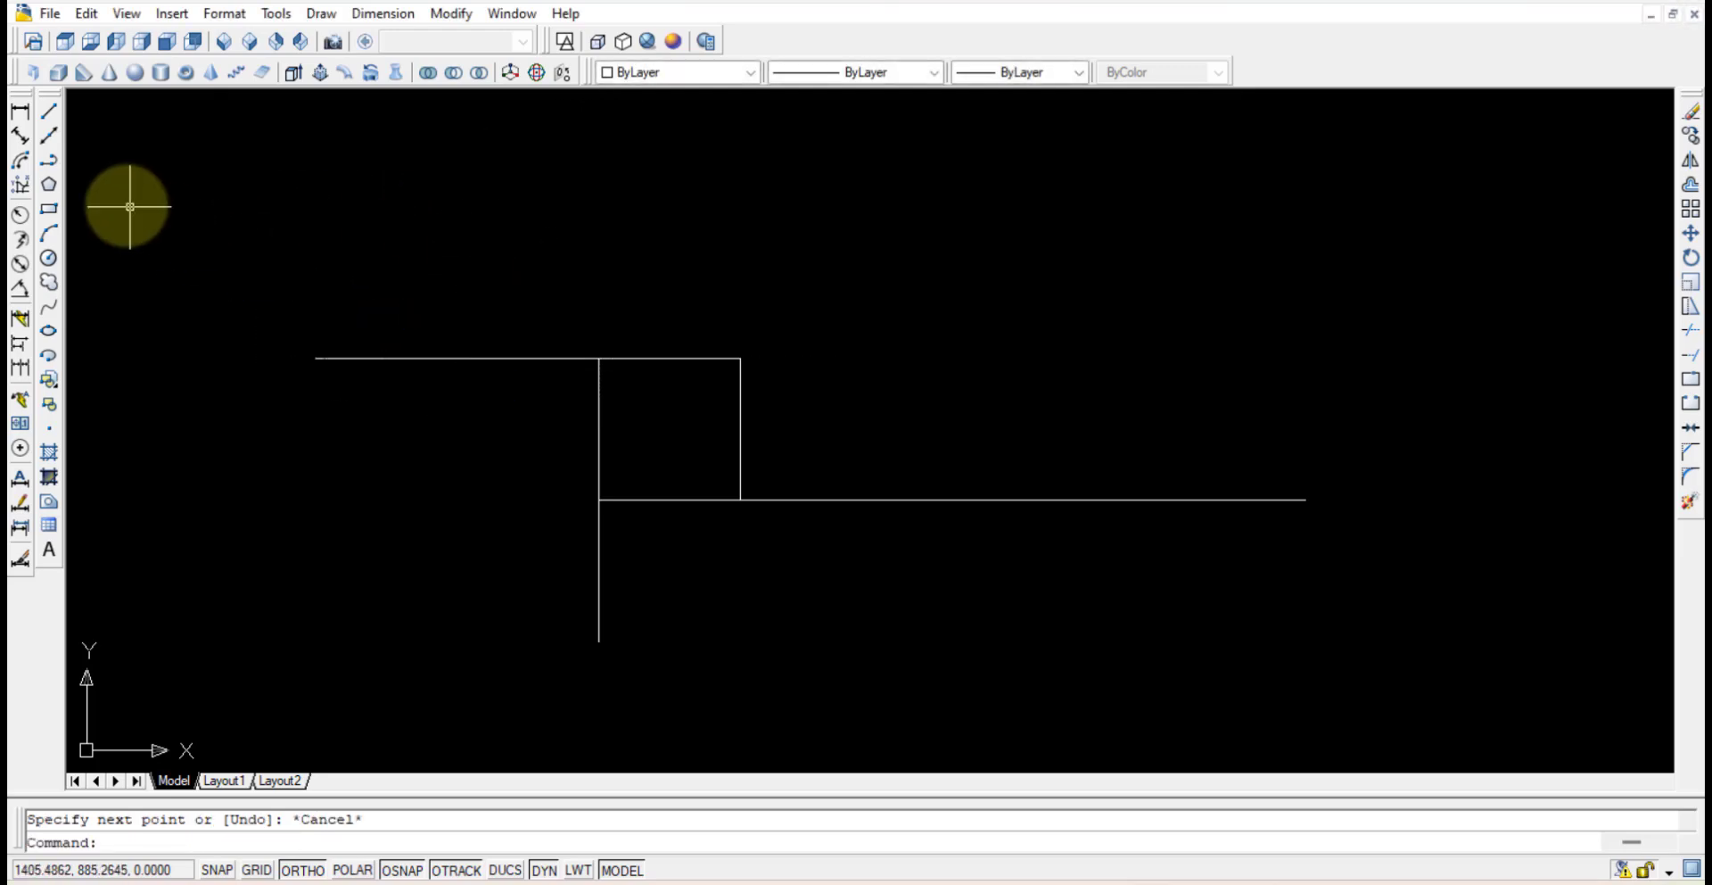
Step: Draw a 150-unit vertical line upward from the square's upper-right corner
click(48, 118)
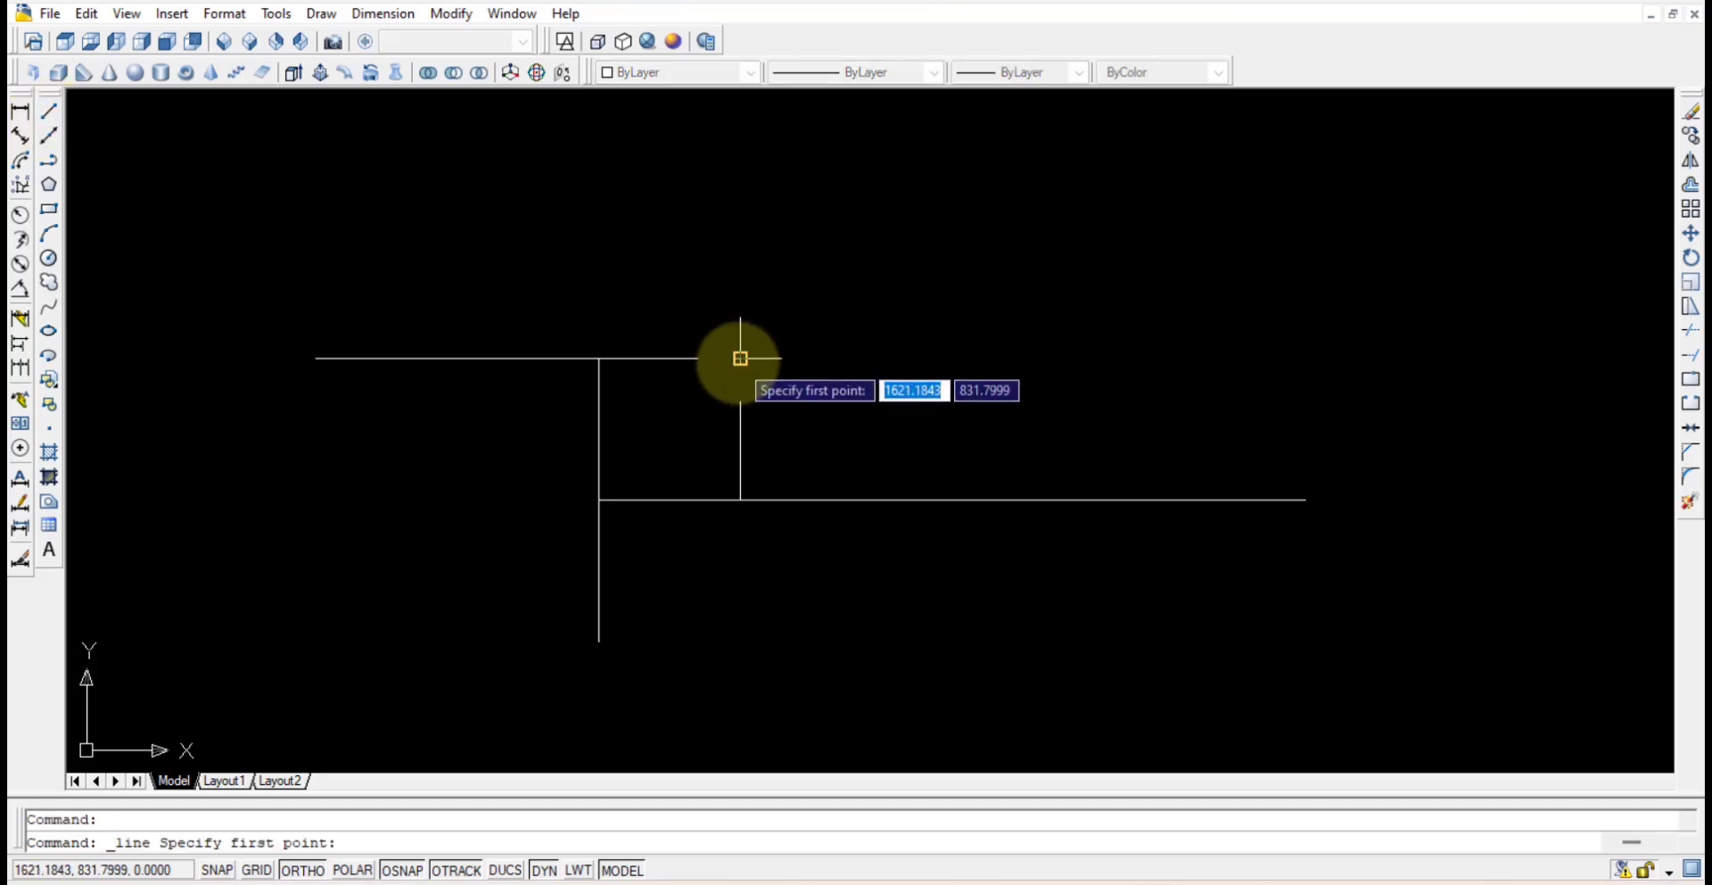
click(740, 357)
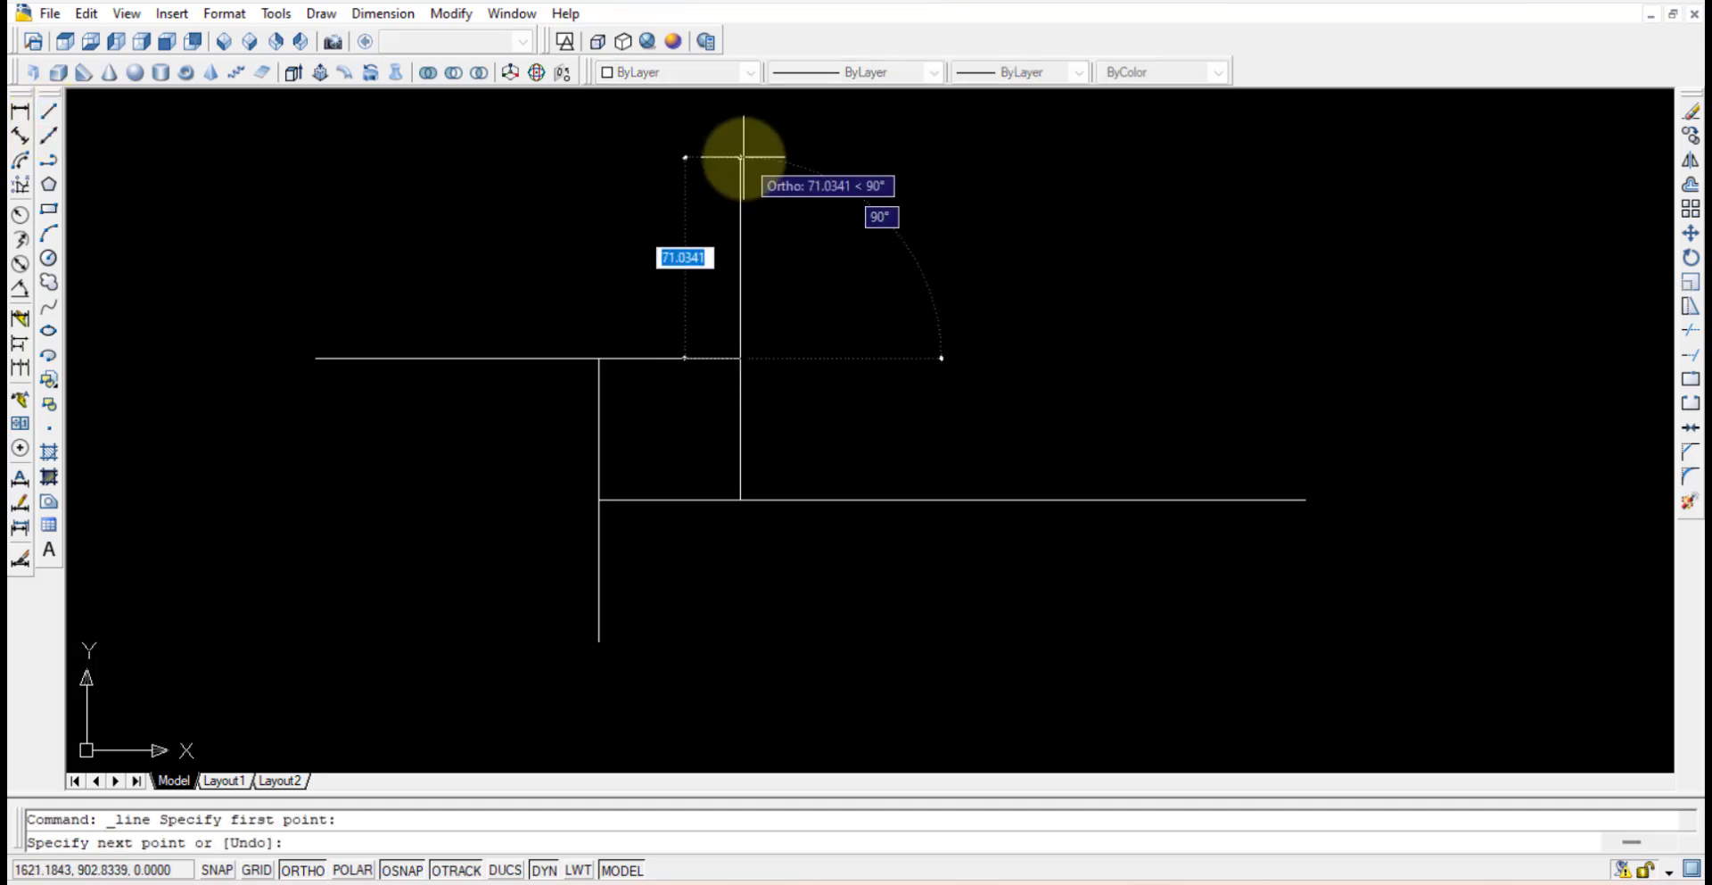
text(100)
key(Return)
key(Escape)
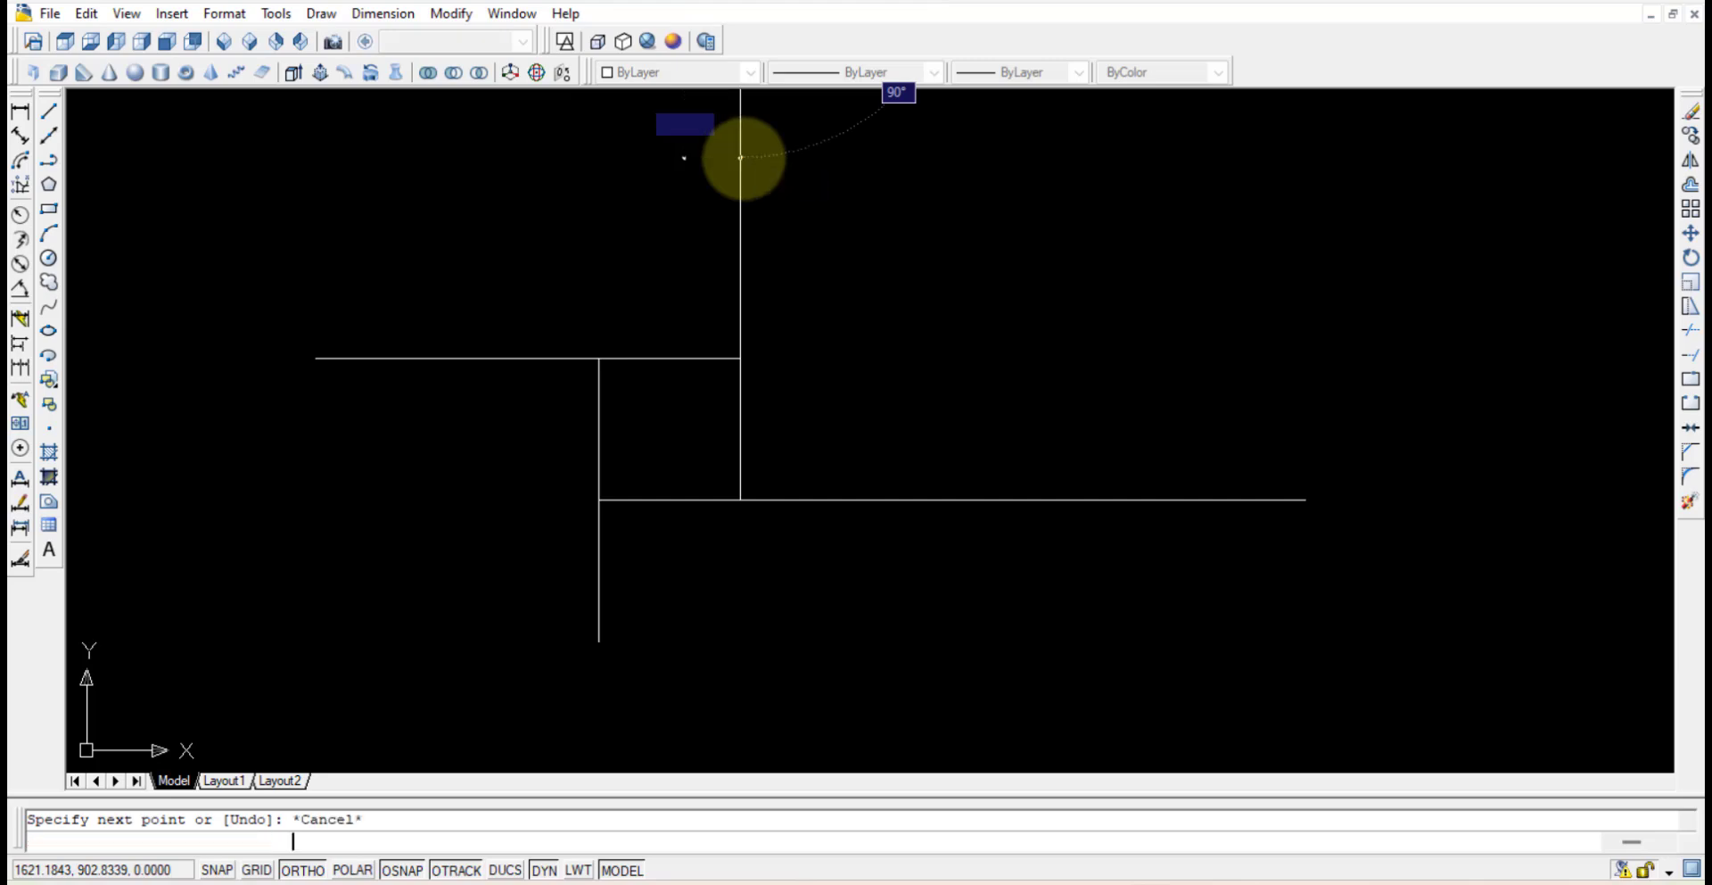
Step: Draw a Start, Center, End arc from the downward line's lower end to the square's lower-right corner, centred on its lower-left corner
mouse_move(1030, 370)
middle_down()
mouse_move(1009, 432)
mouse_move(1034, 531)
middle_up()
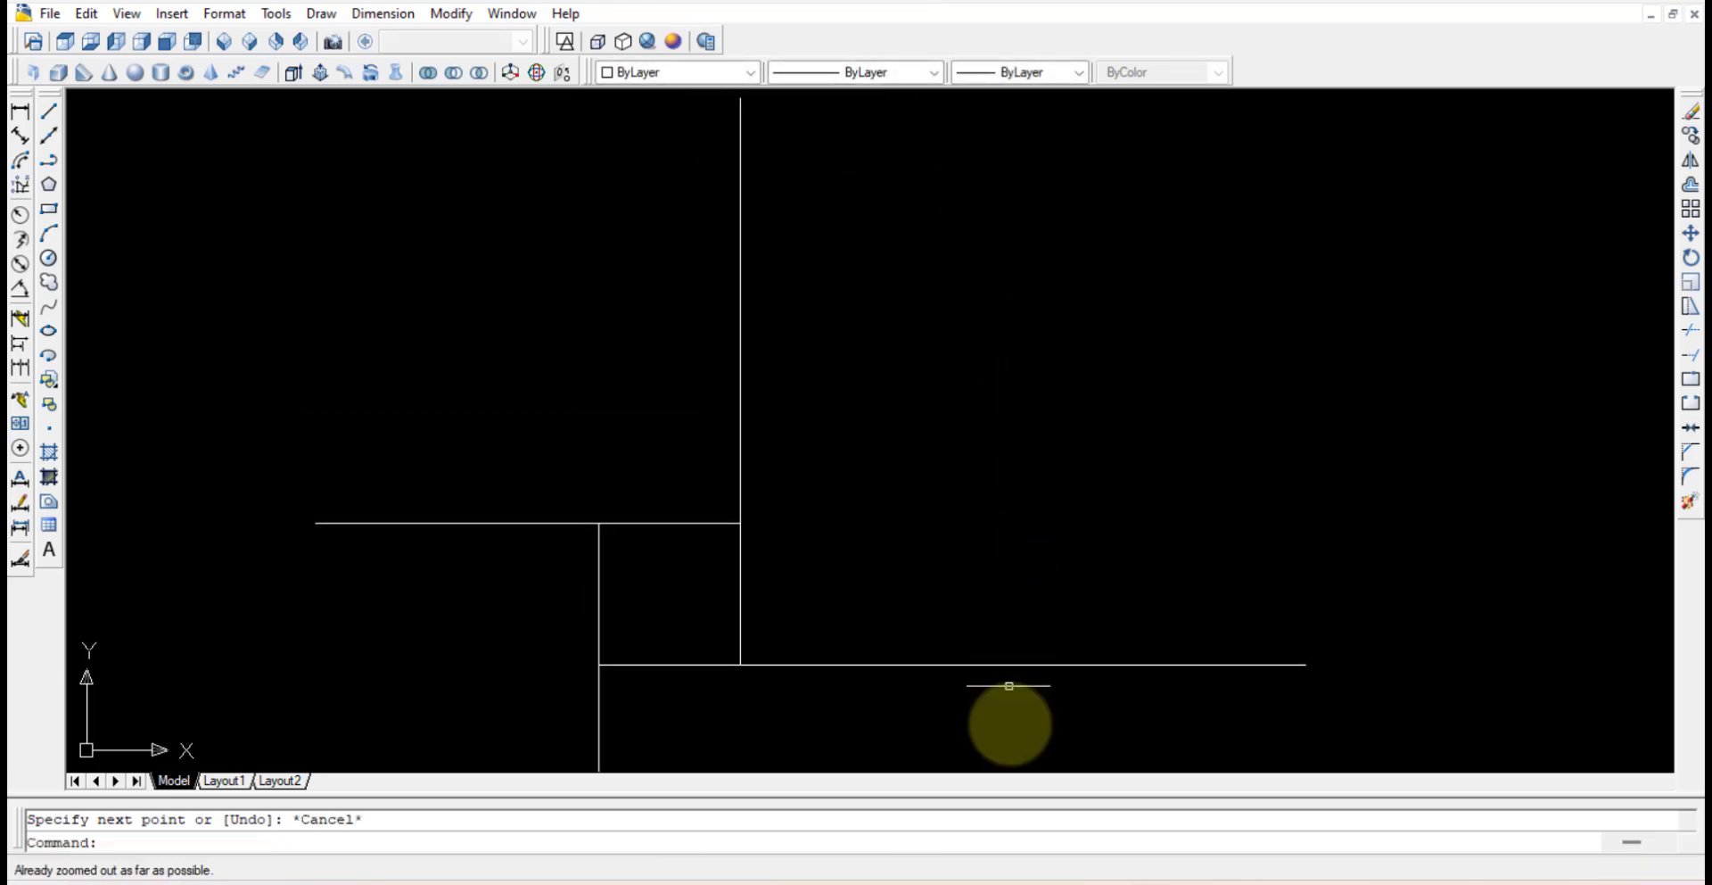
text(z)
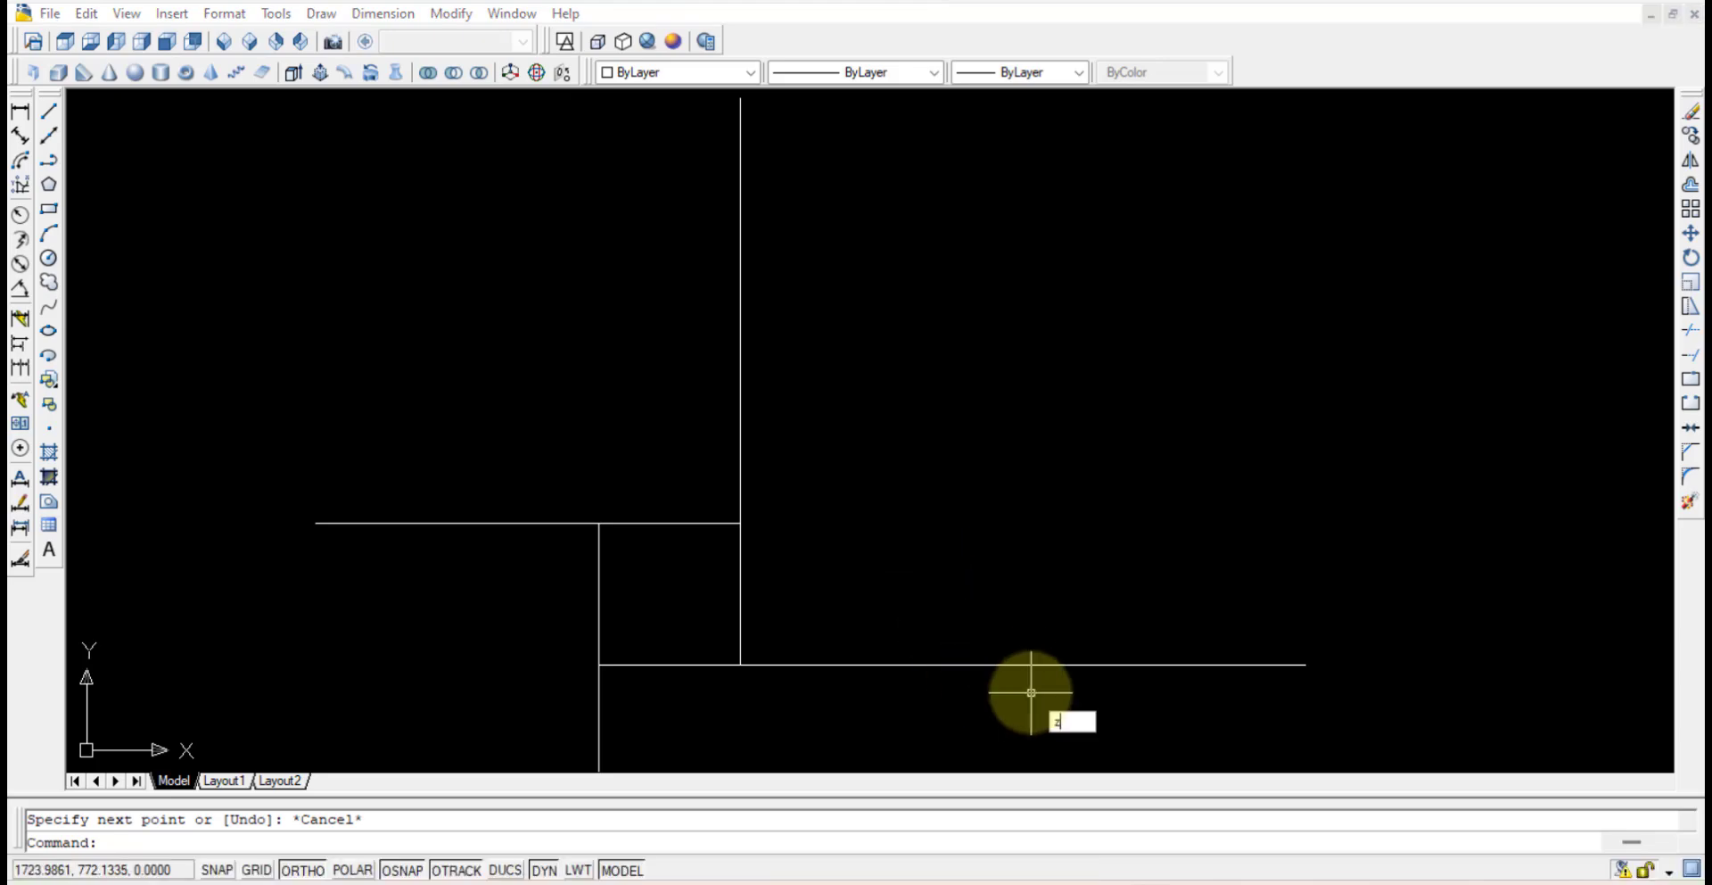
key(Return)
text(e)
key(Return)
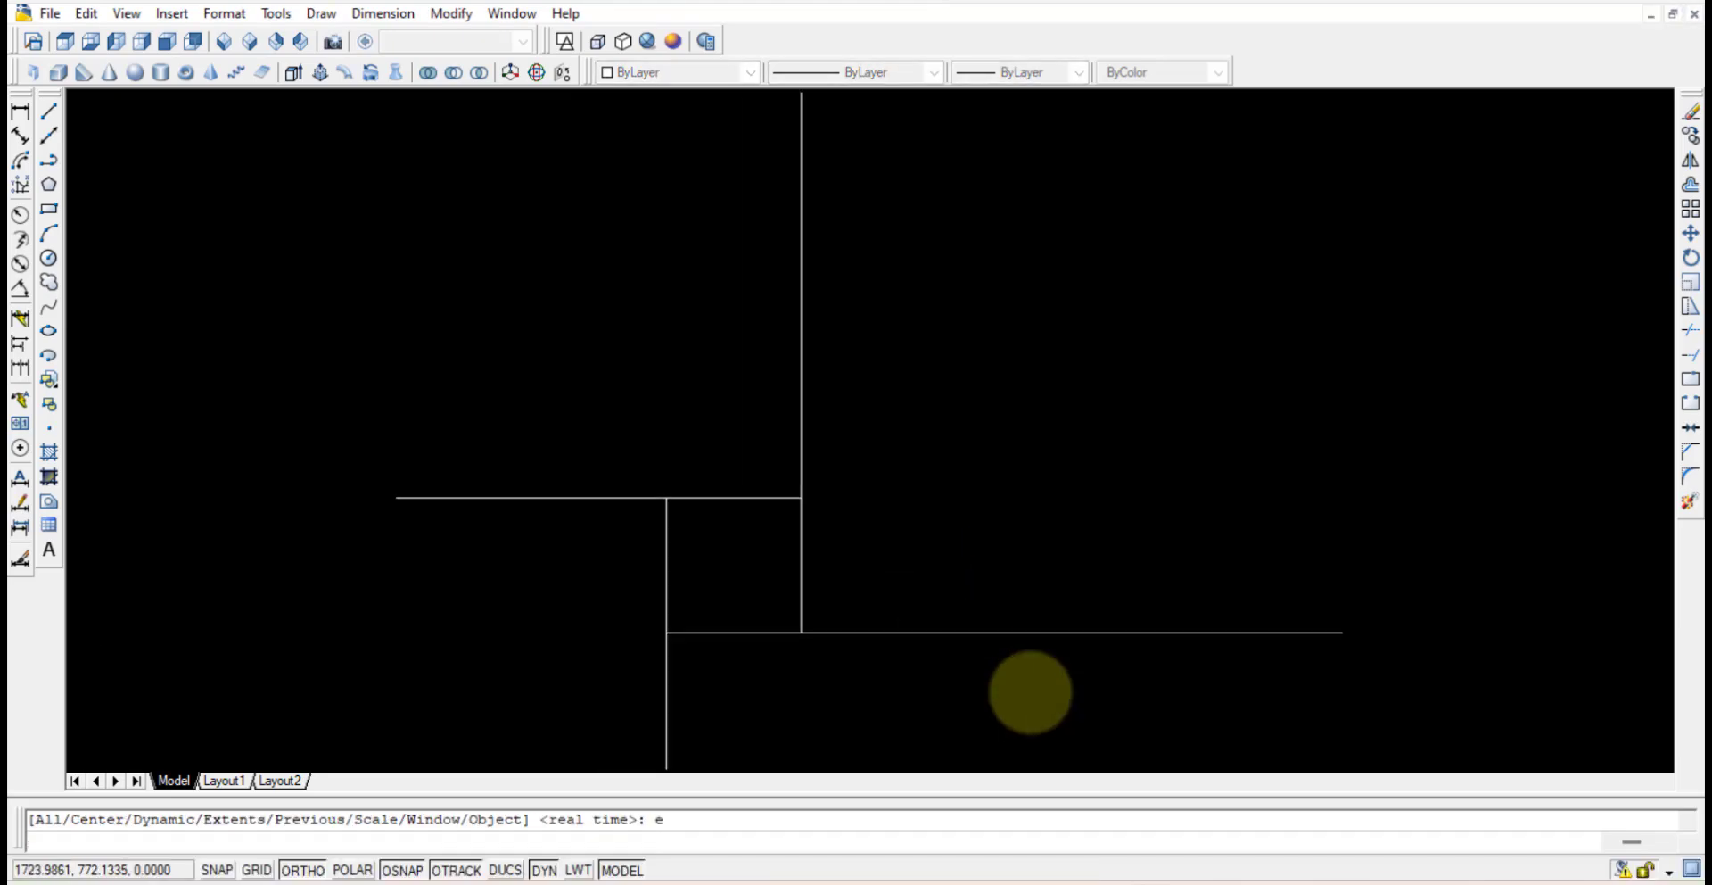
scroll(886, 440, down, 2)
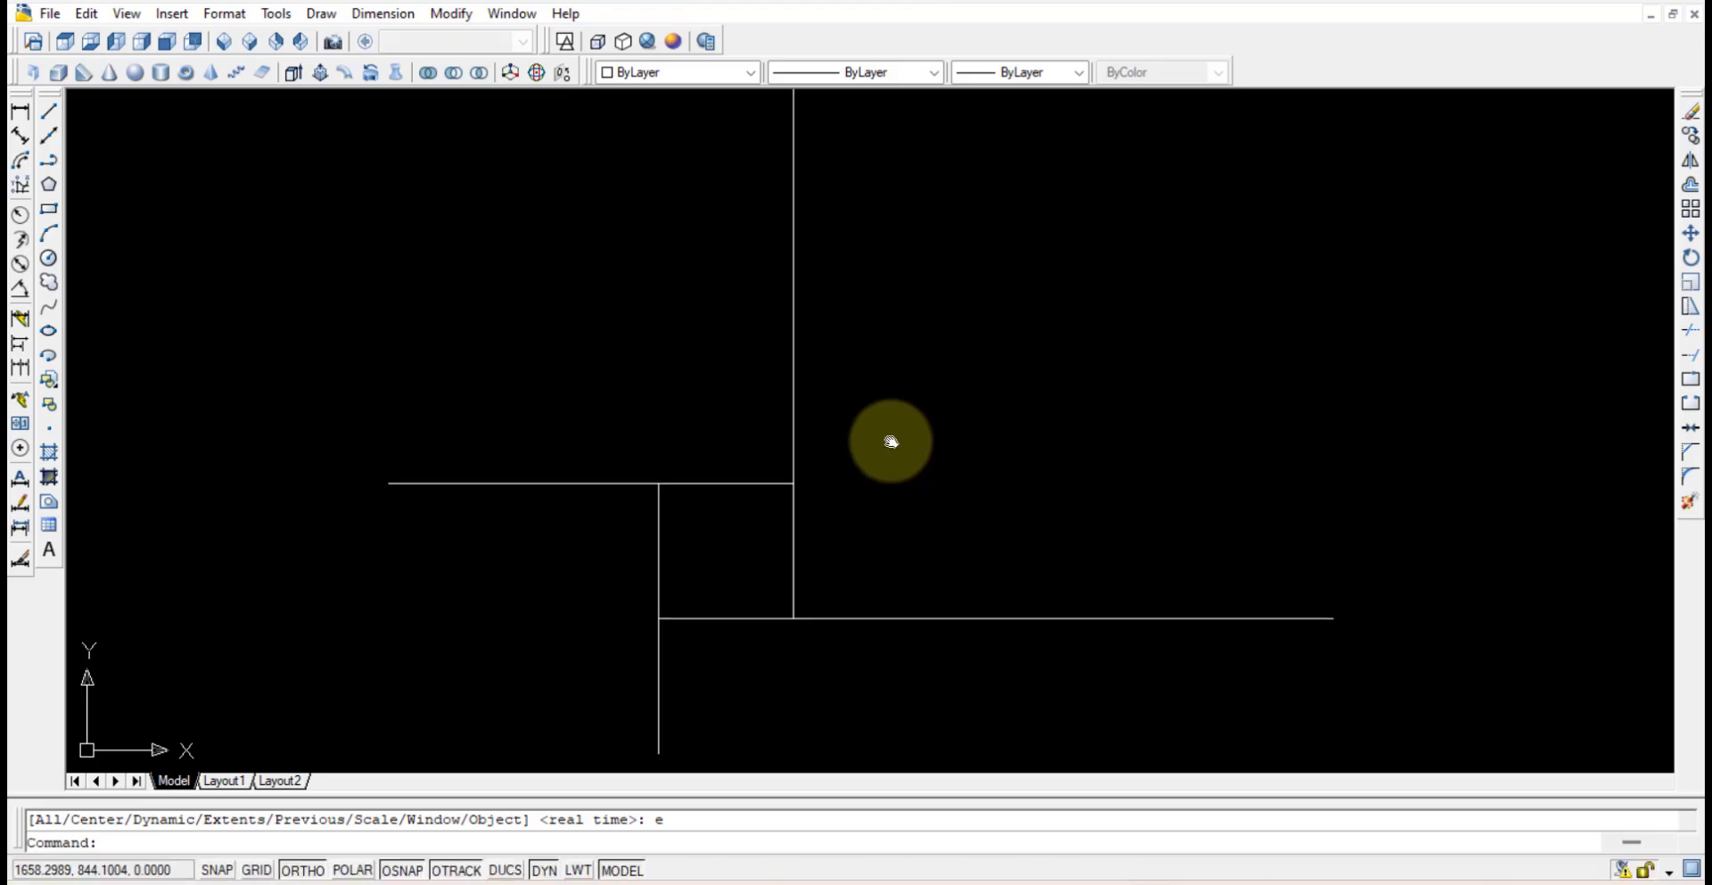
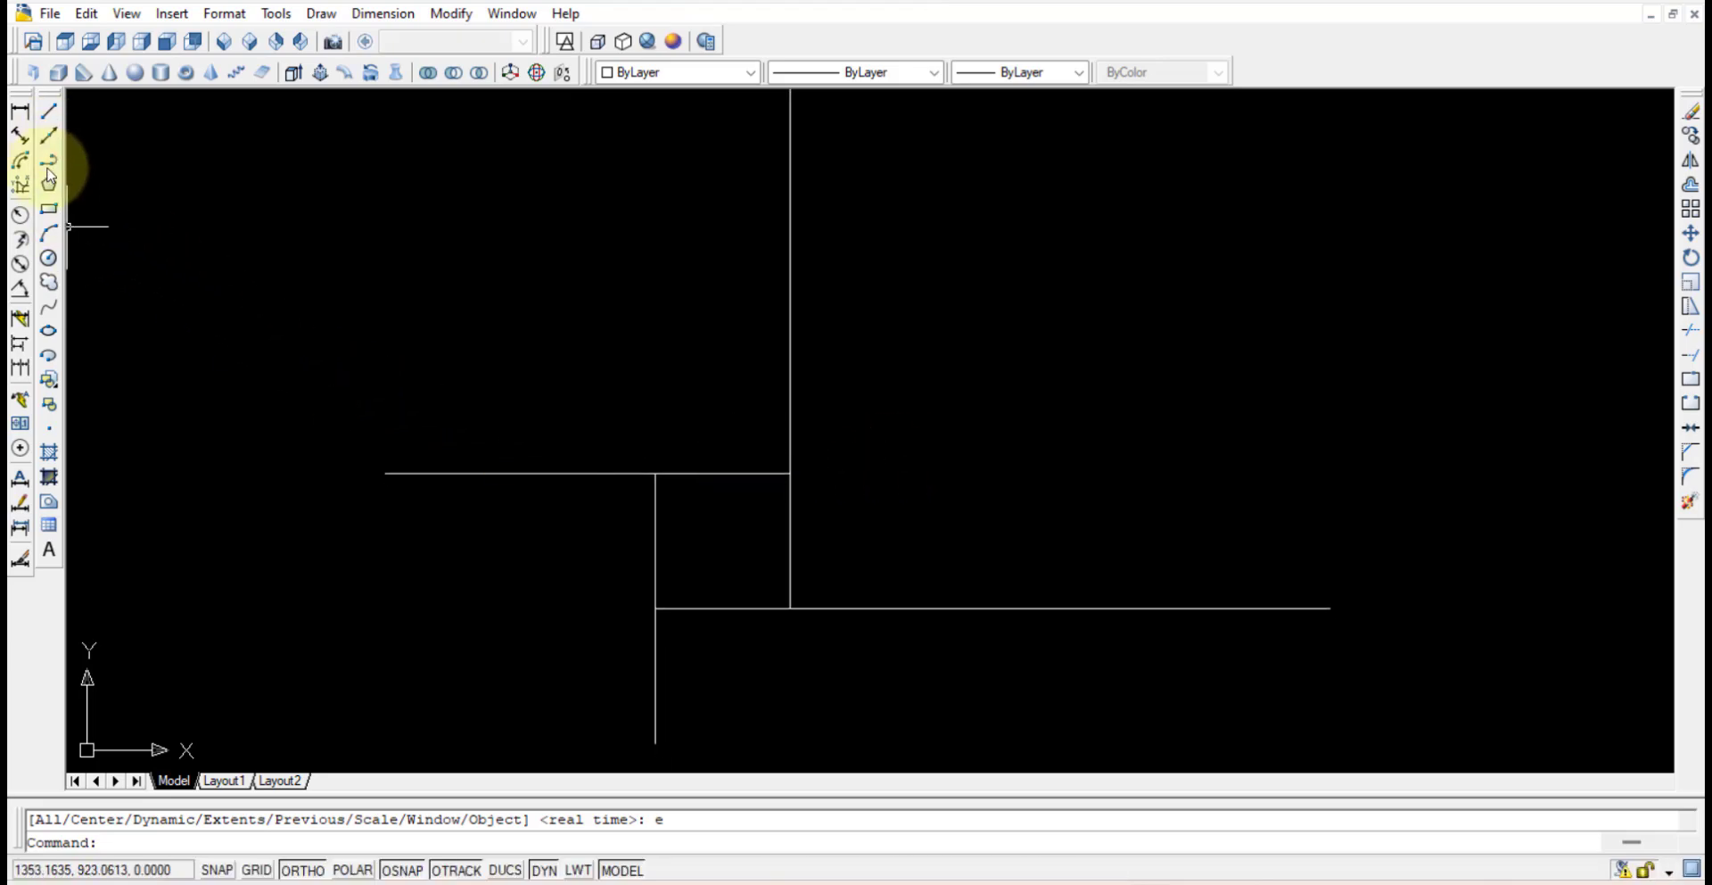
click(322, 13)
mouse_move(432, 290)
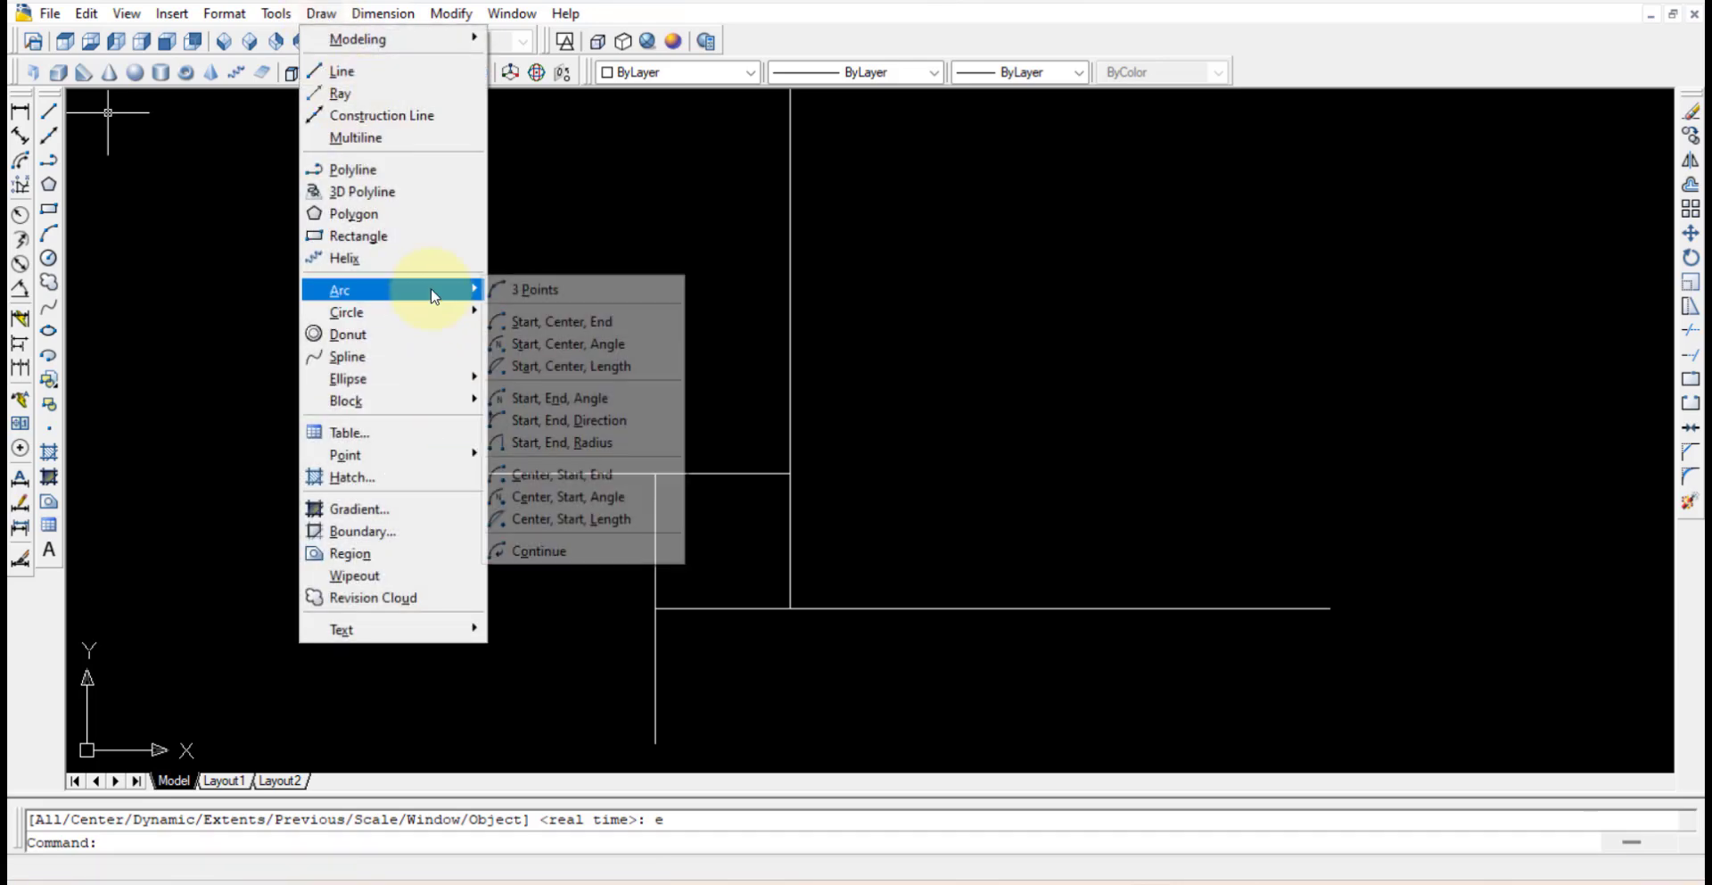
click(537, 328)
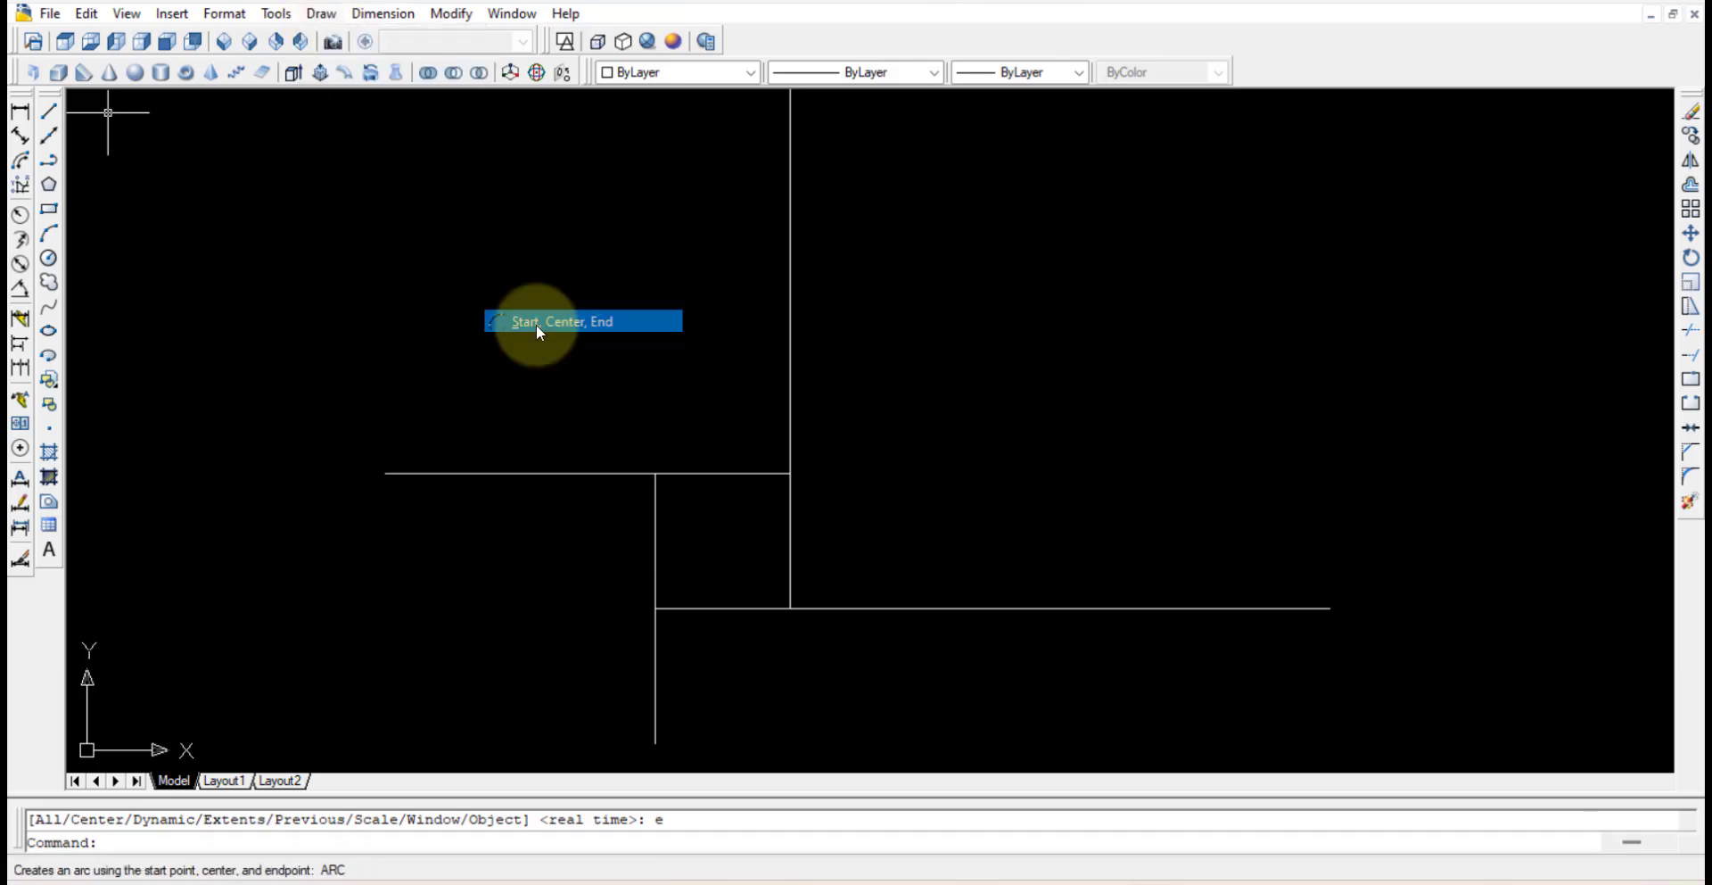
click(655, 742)
click(656, 608)
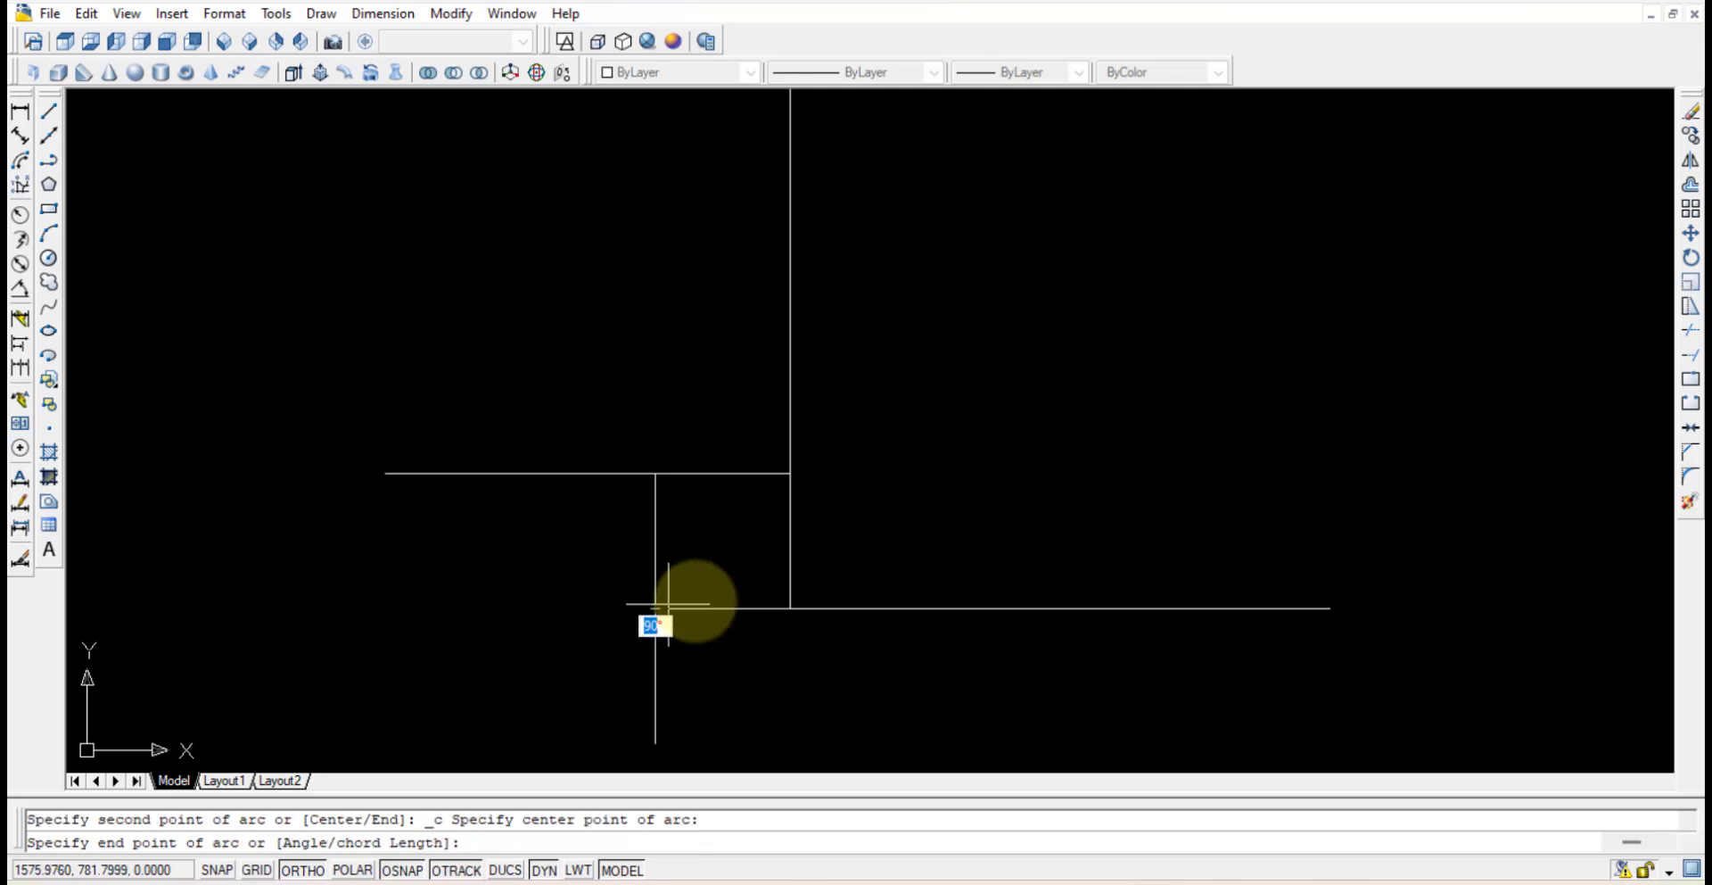
click(790, 609)
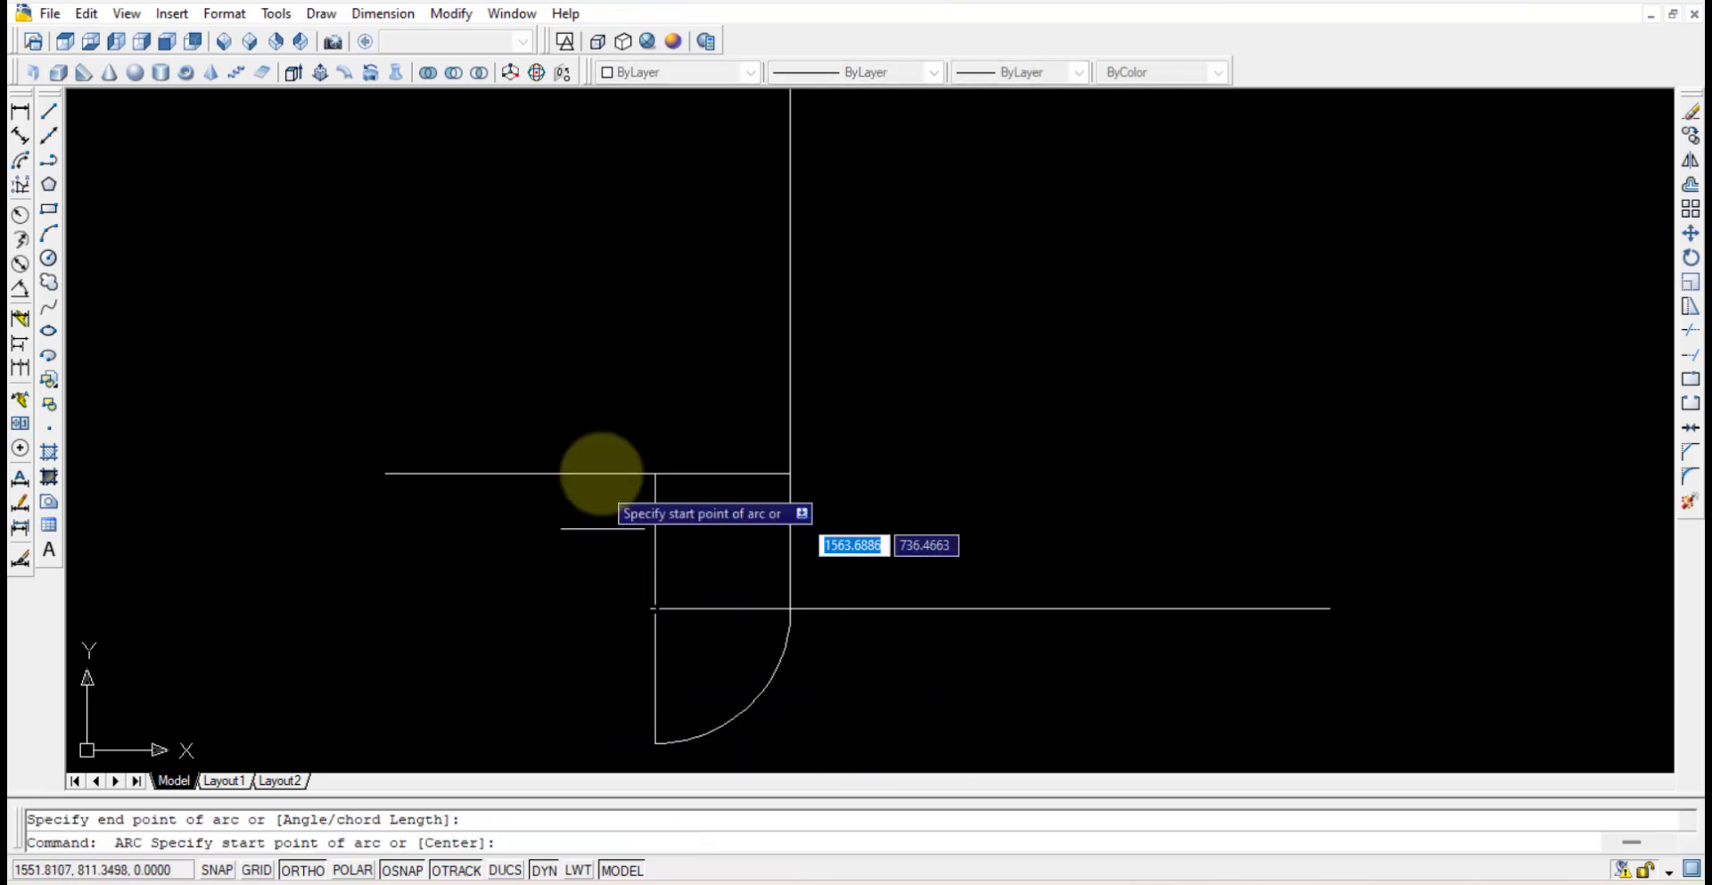
click(385, 473)
click(656, 473)
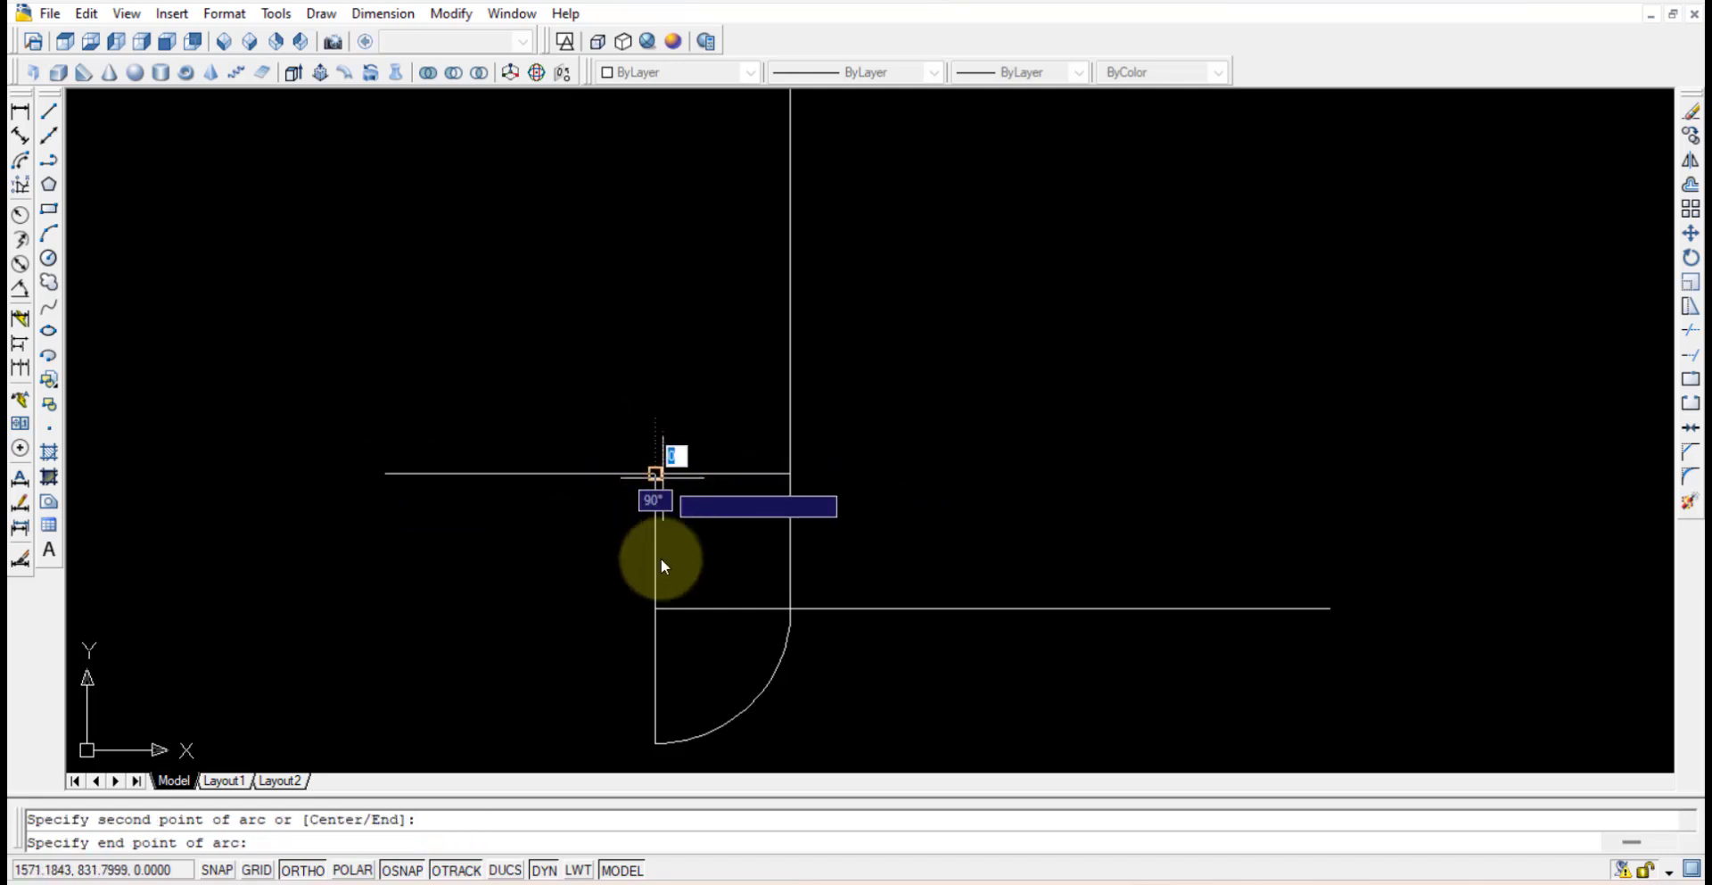
click(655, 742)
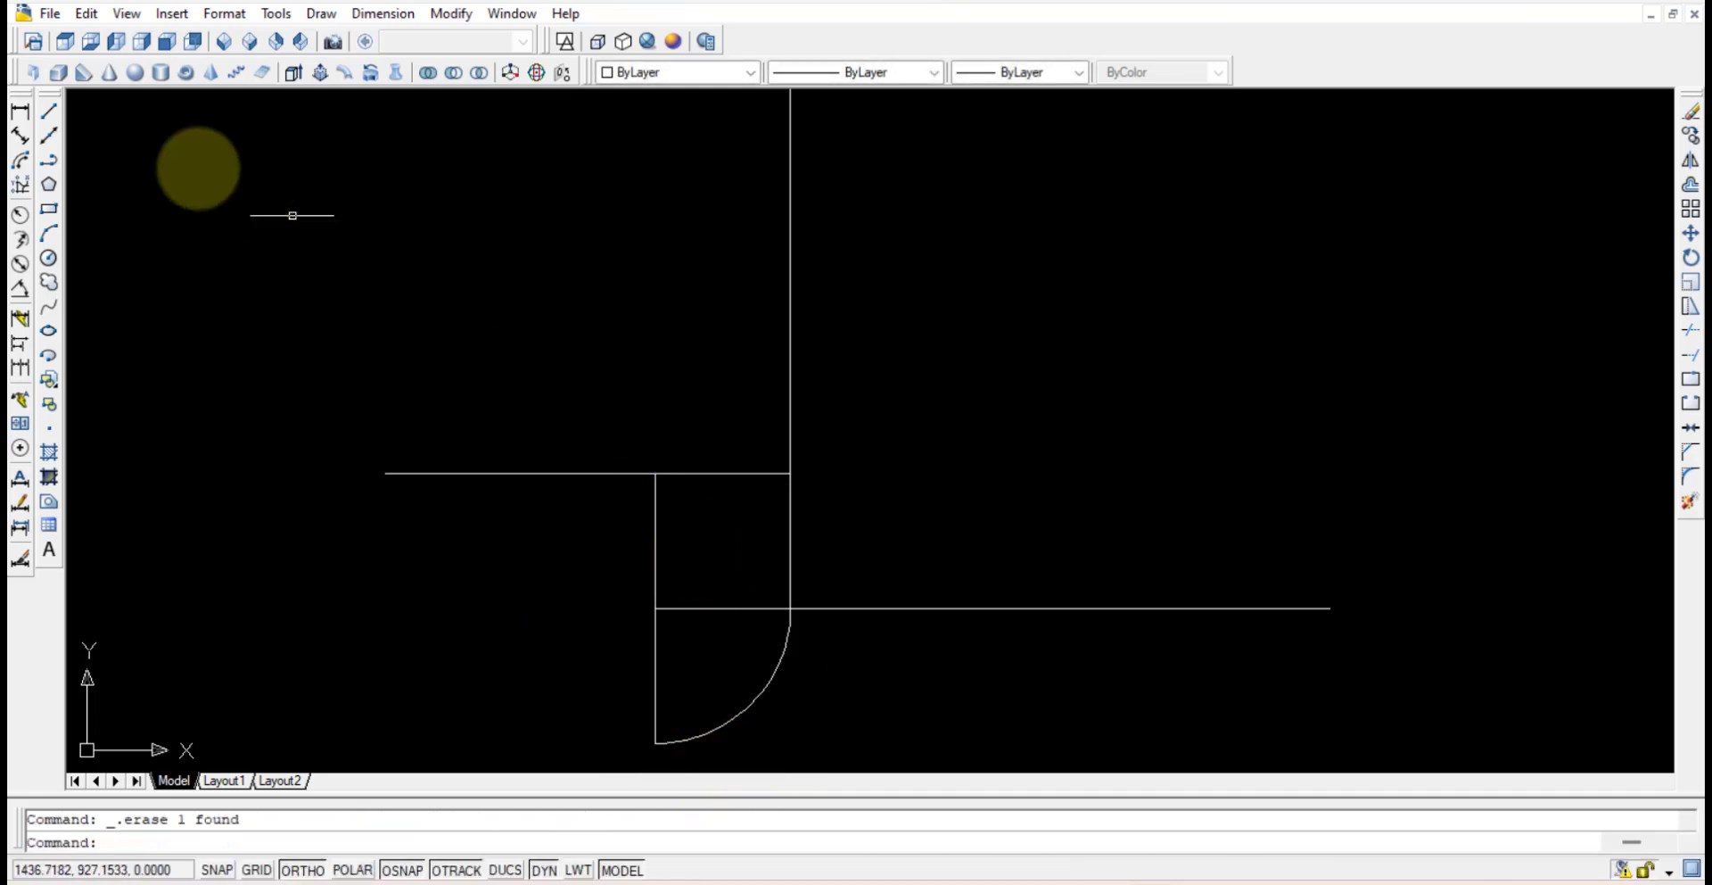
Step: Draw a Start, Center, End arc from the 100-unit line's left end to the downward line's lower end, centred on the square's upper-left corner
click(322, 14)
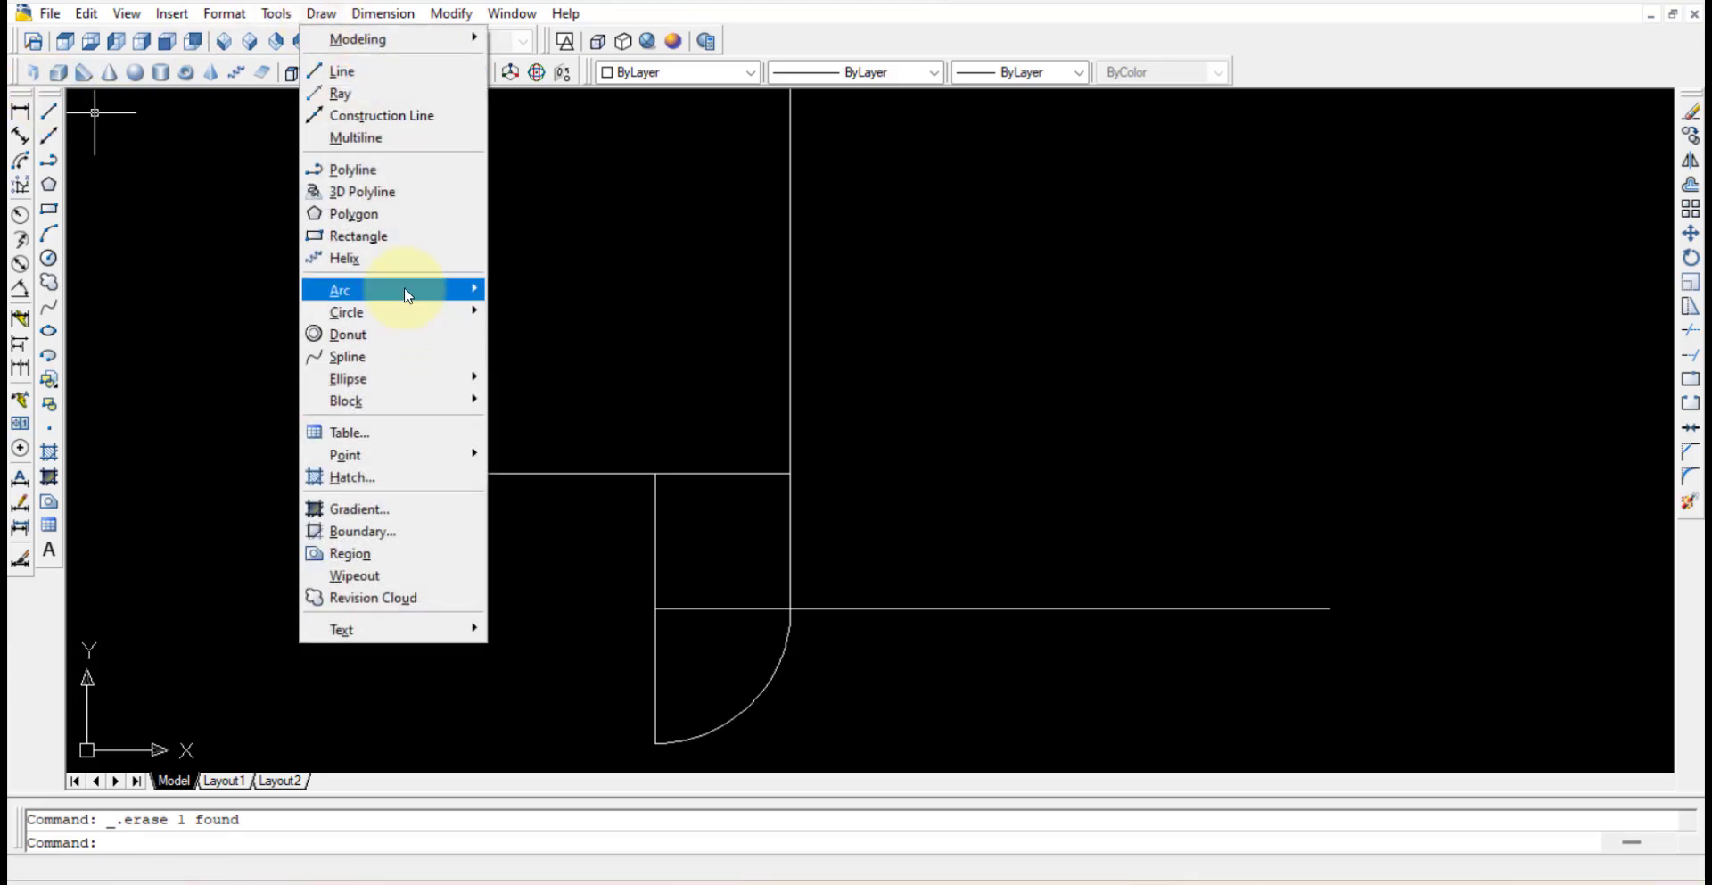
mouse_move(408, 290)
click(564, 321)
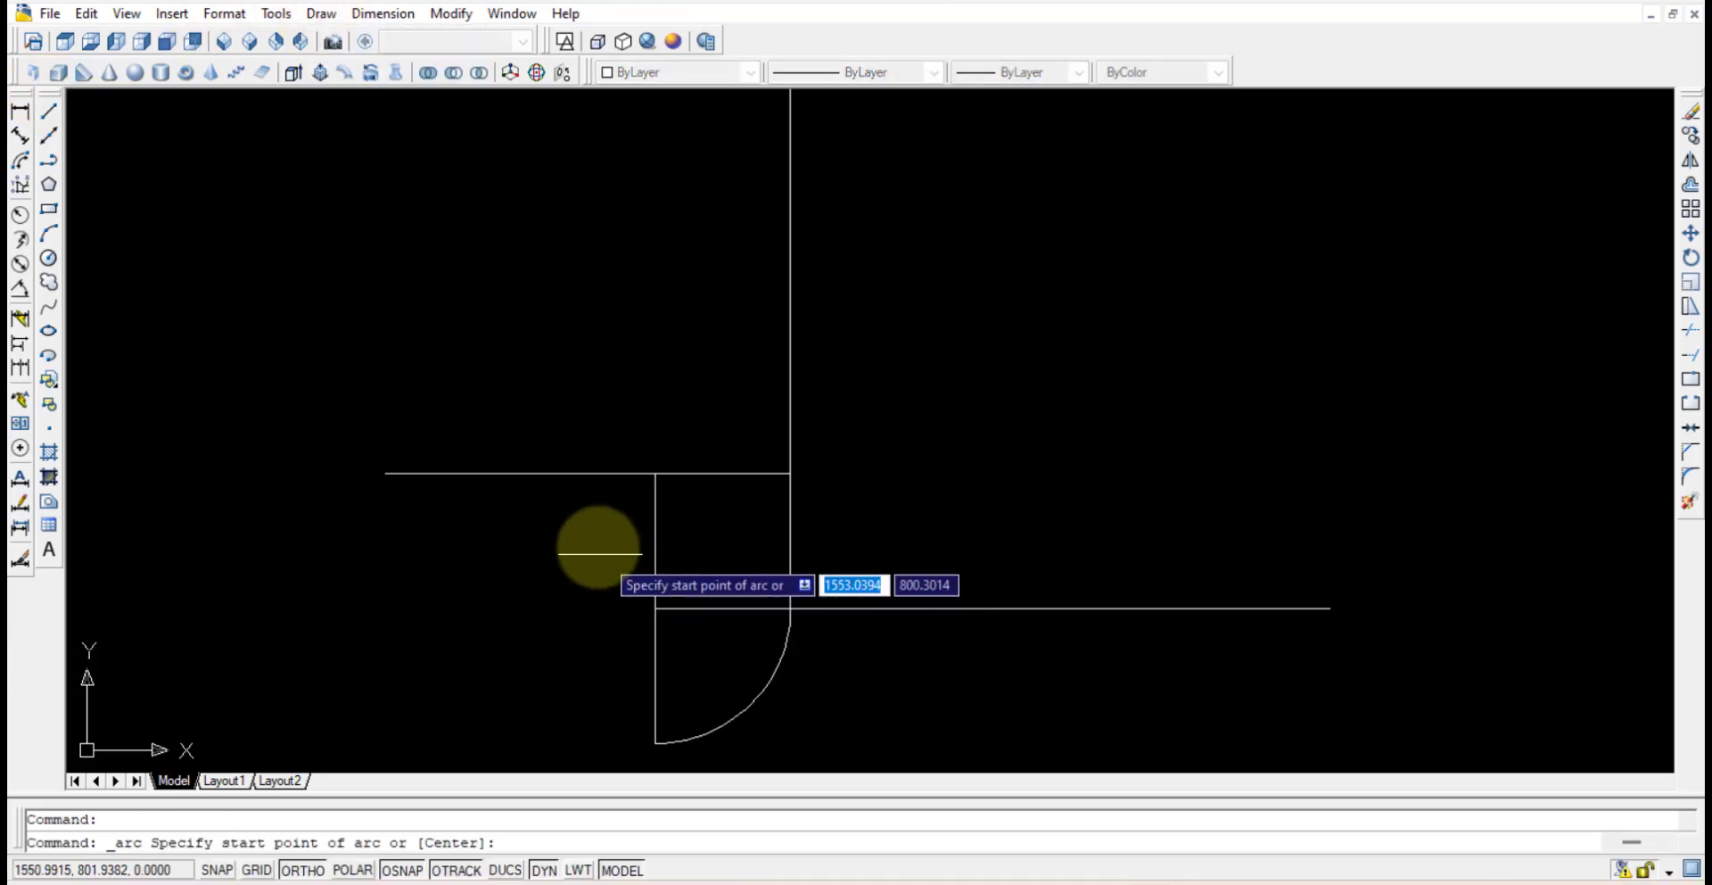
click(386, 472)
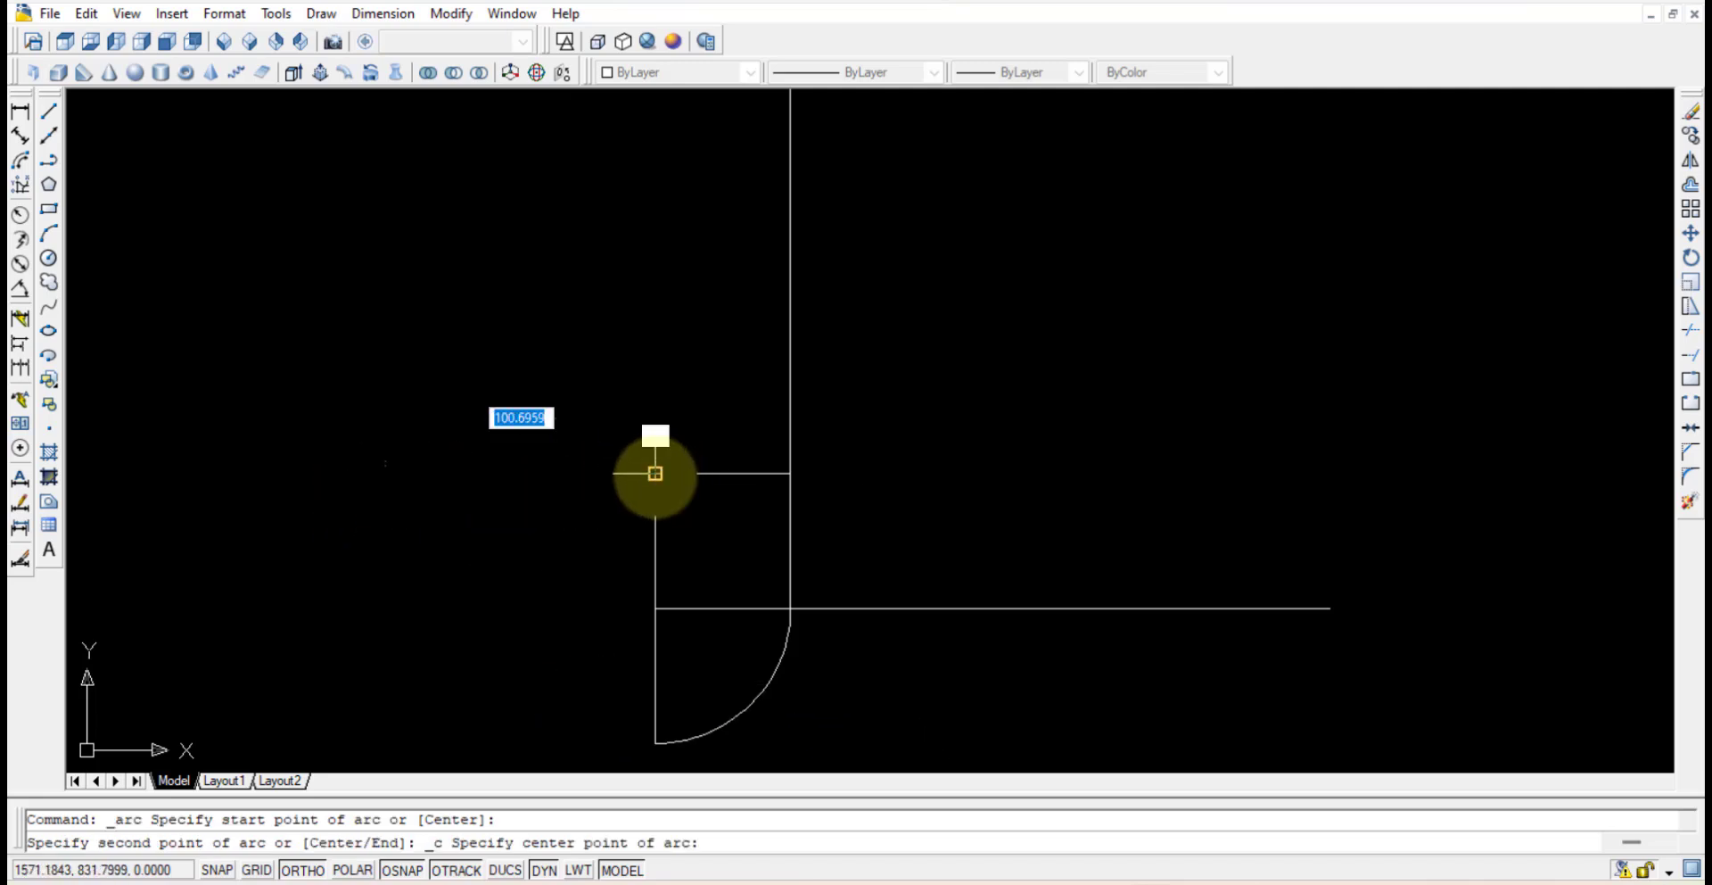
click(656, 473)
click(655, 742)
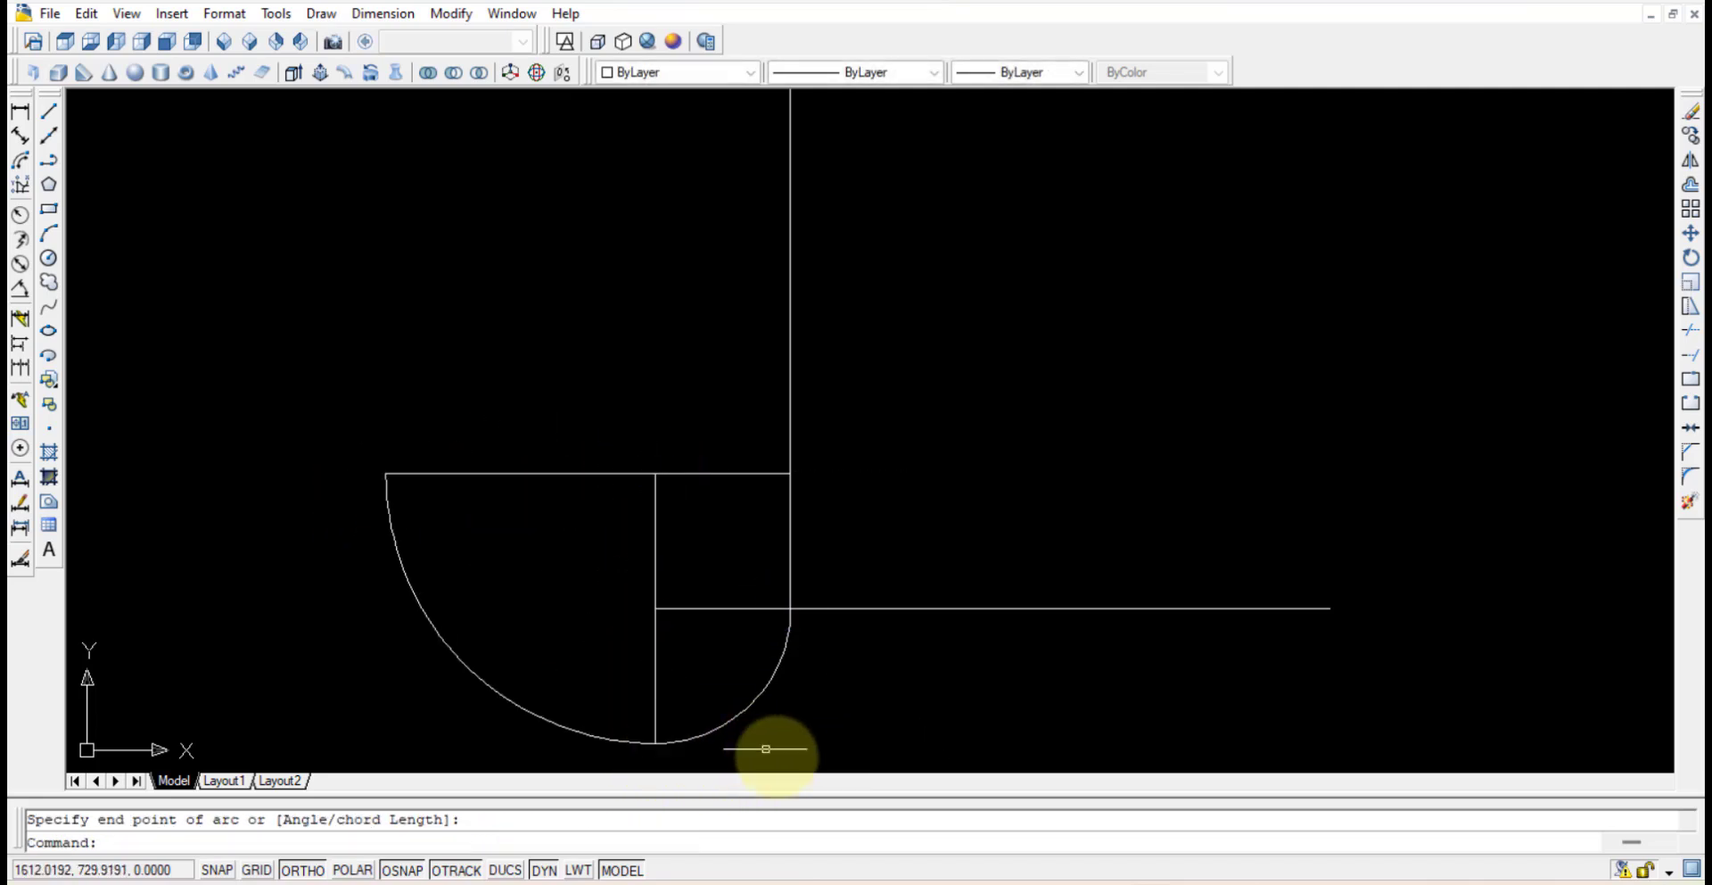
key(Return)
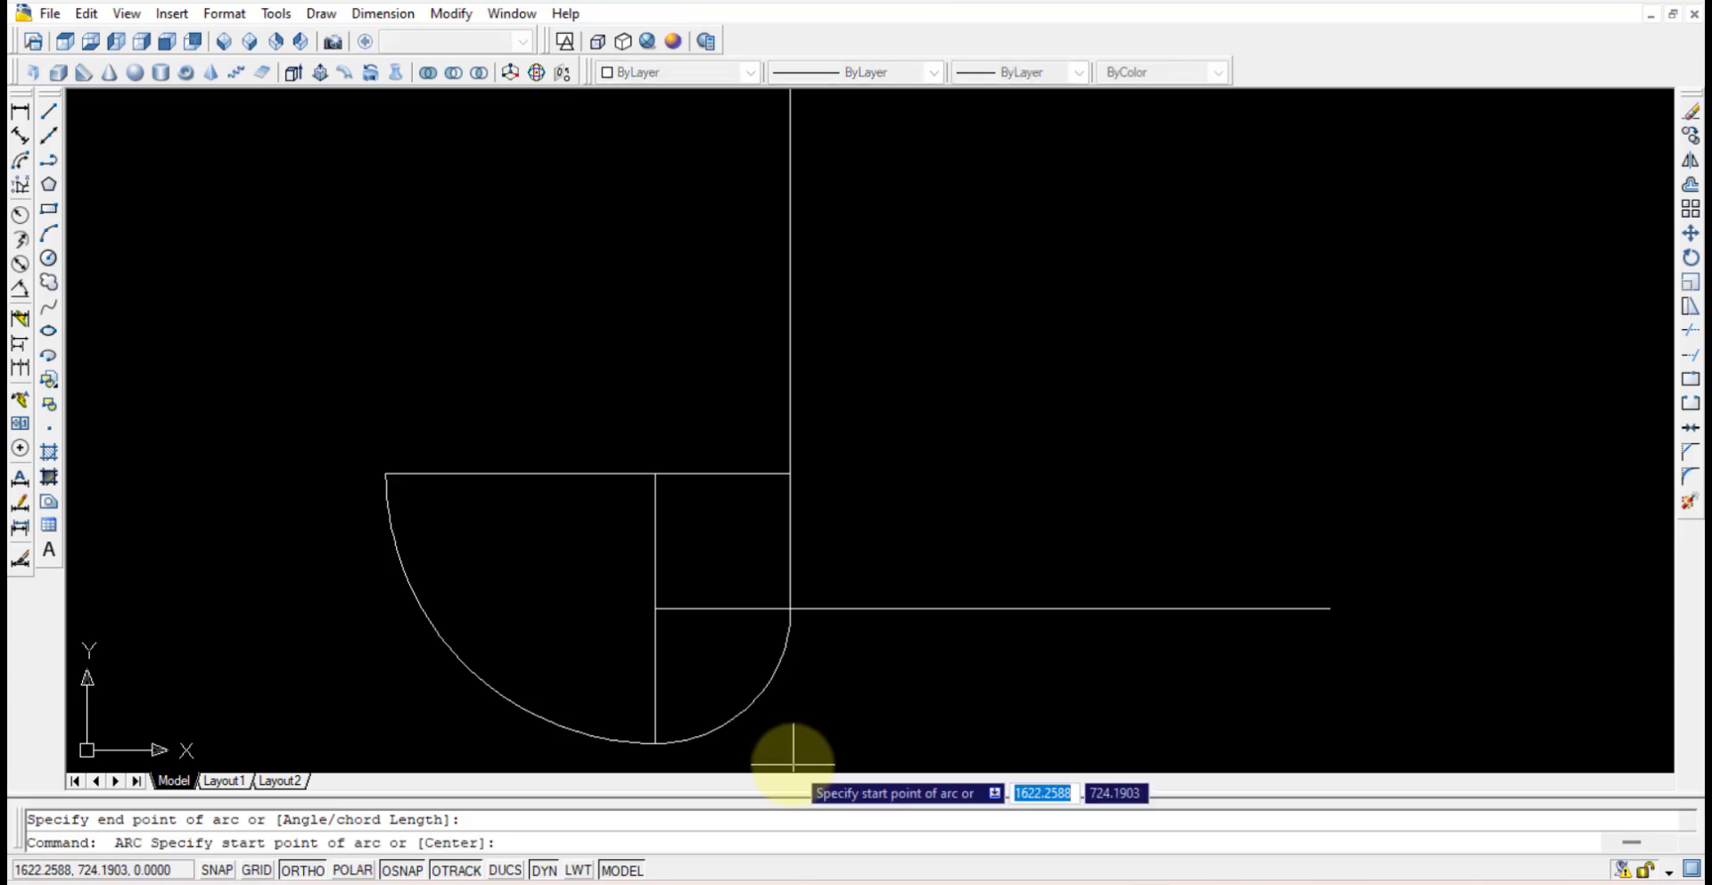
middle_drag(880, 315, 897, 353)
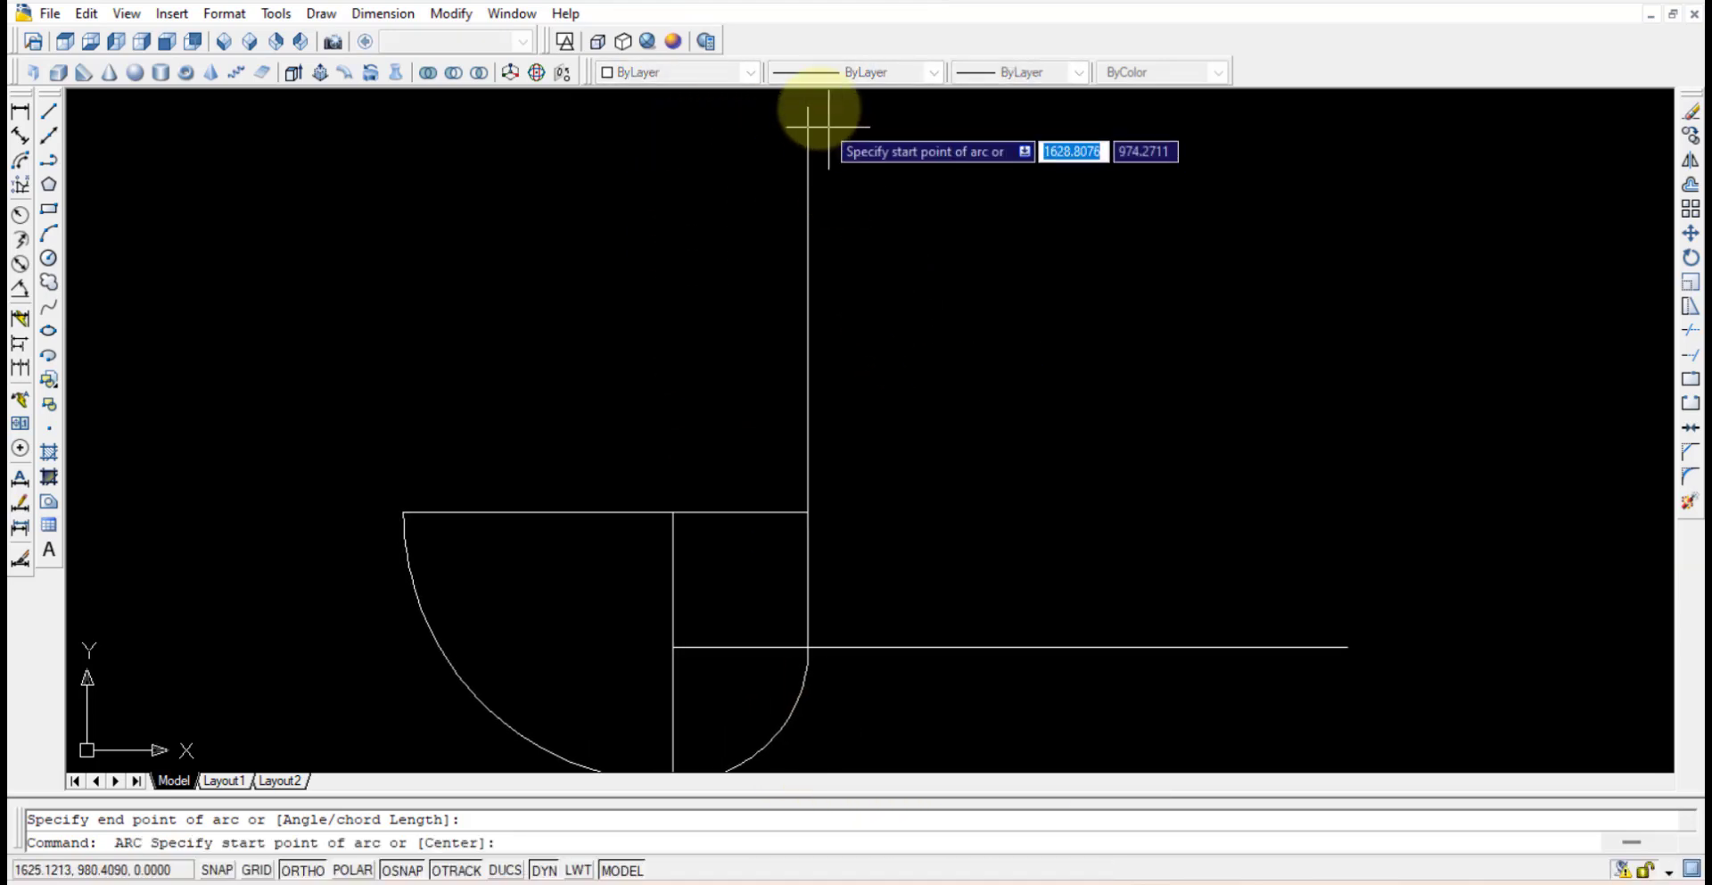
click(808, 107)
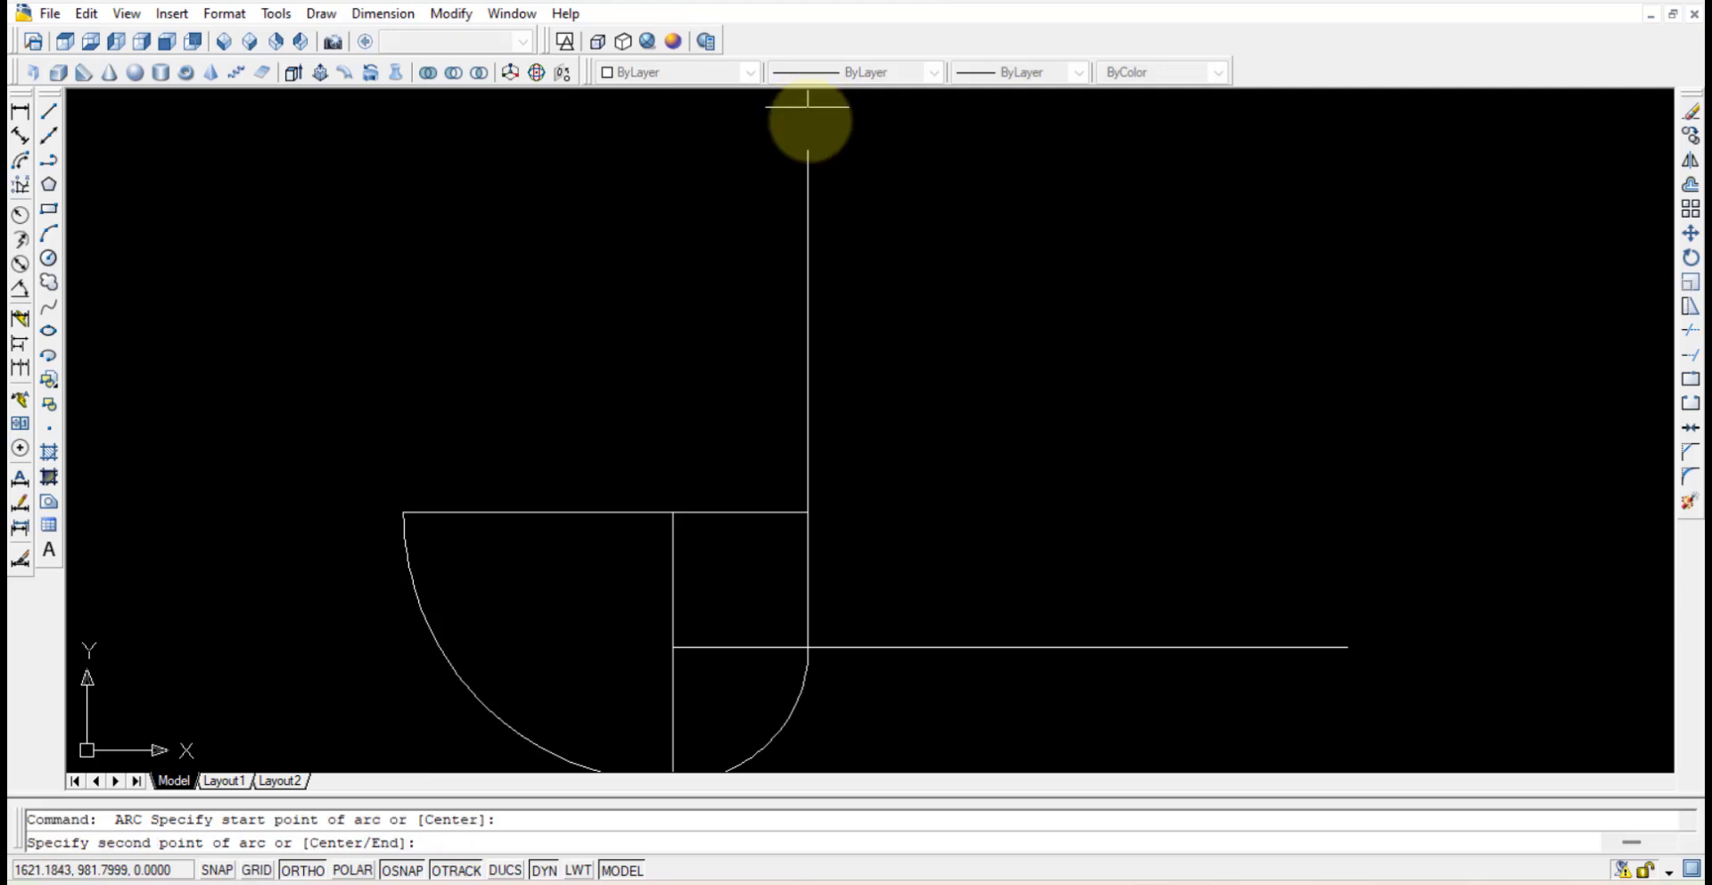
click(808, 512)
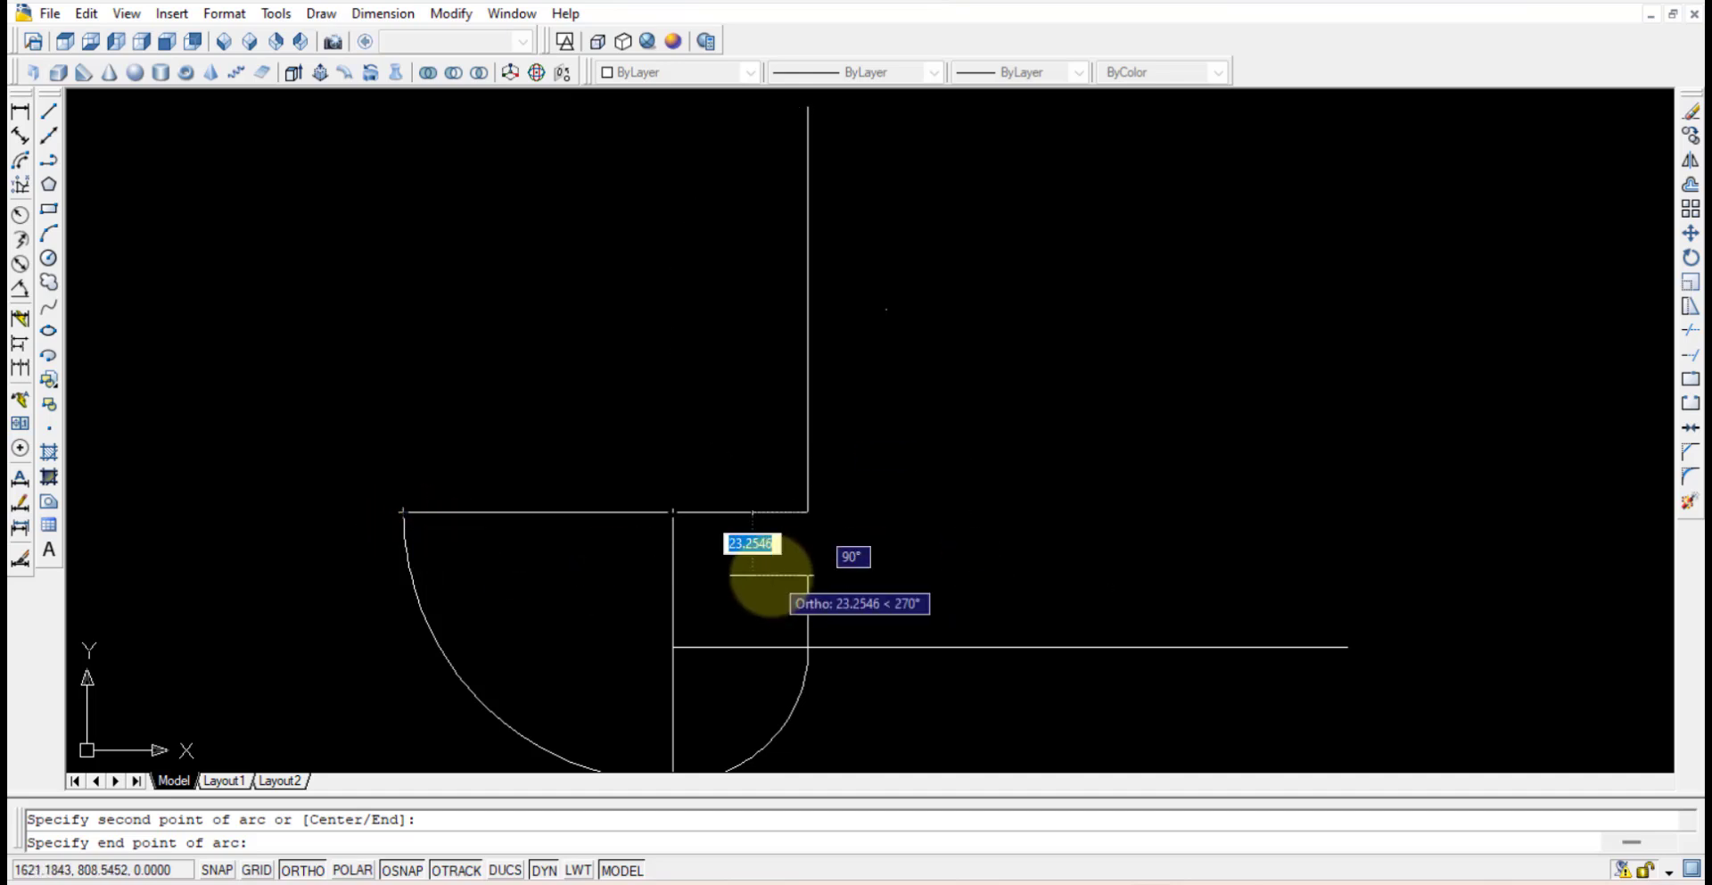
key(Escape)
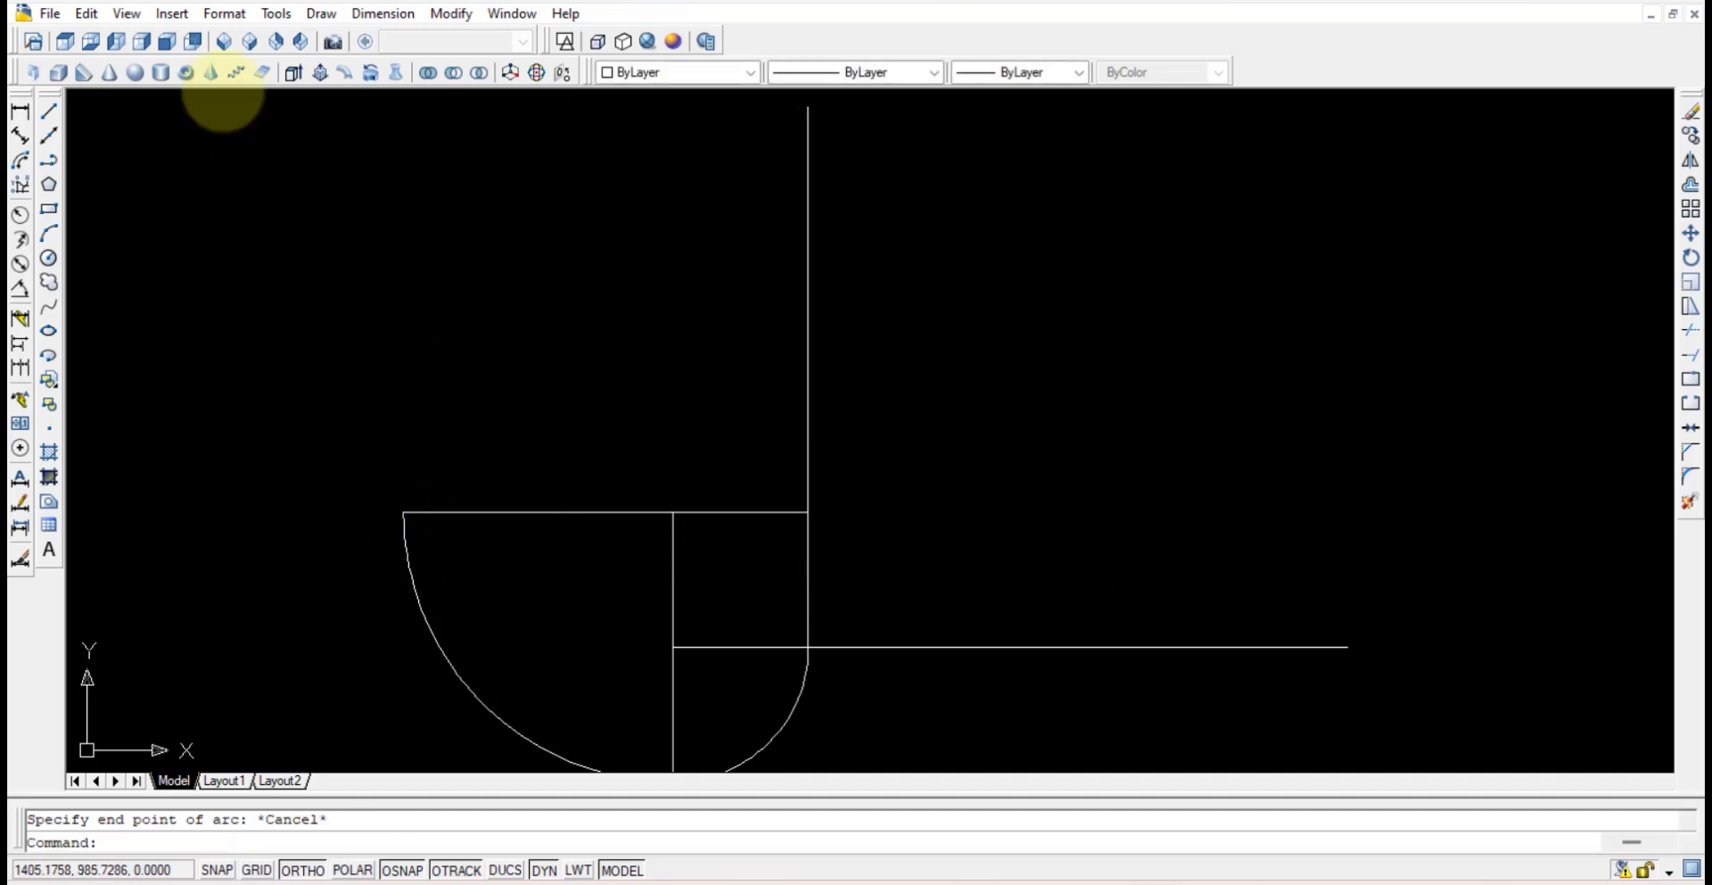
Step: Draw a Start, Center, End arc from the 150-unit line's upper end to the 100-unit line's left end, centred on the square's upper-right corner
click(318, 14)
mouse_move(435, 305)
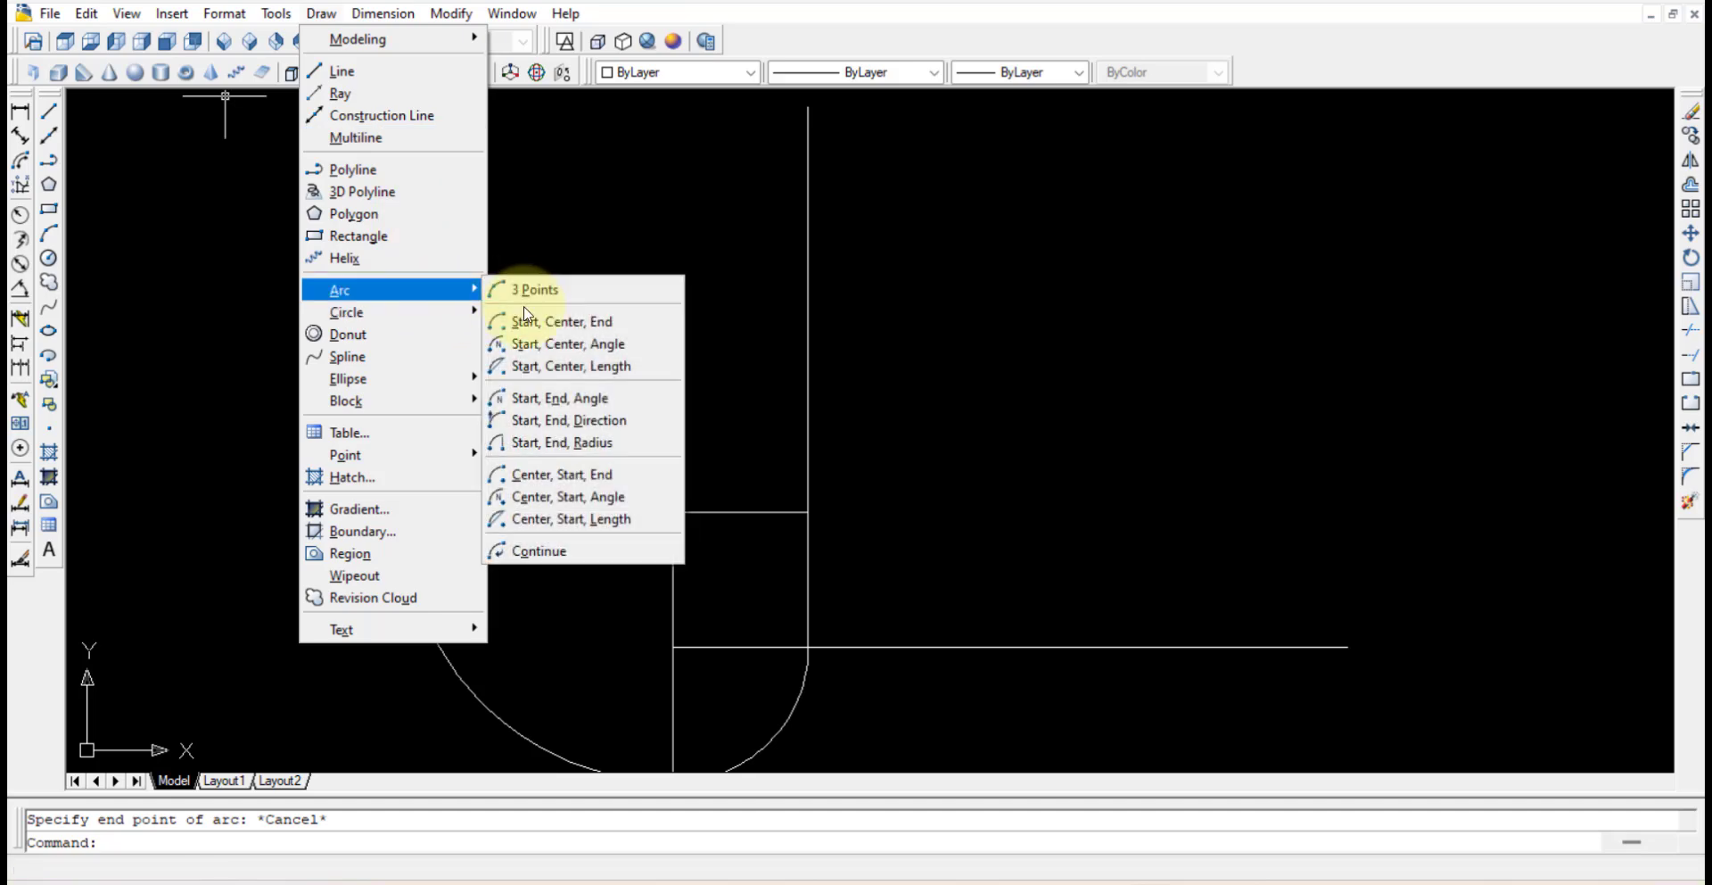
click(535, 318)
click(807, 107)
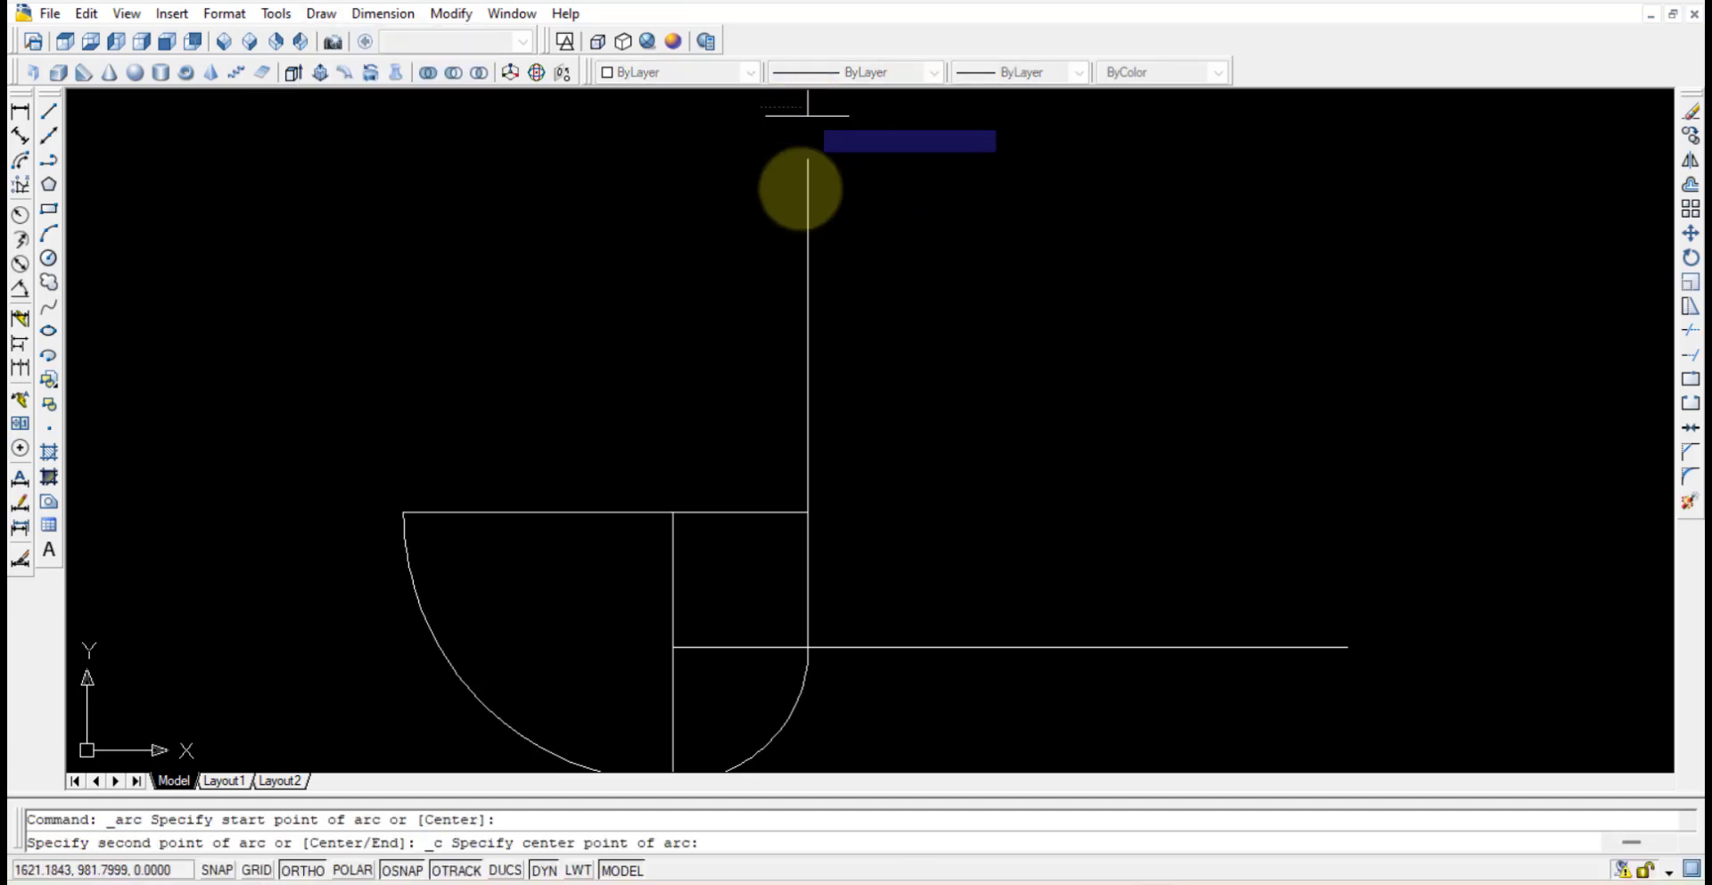
click(808, 512)
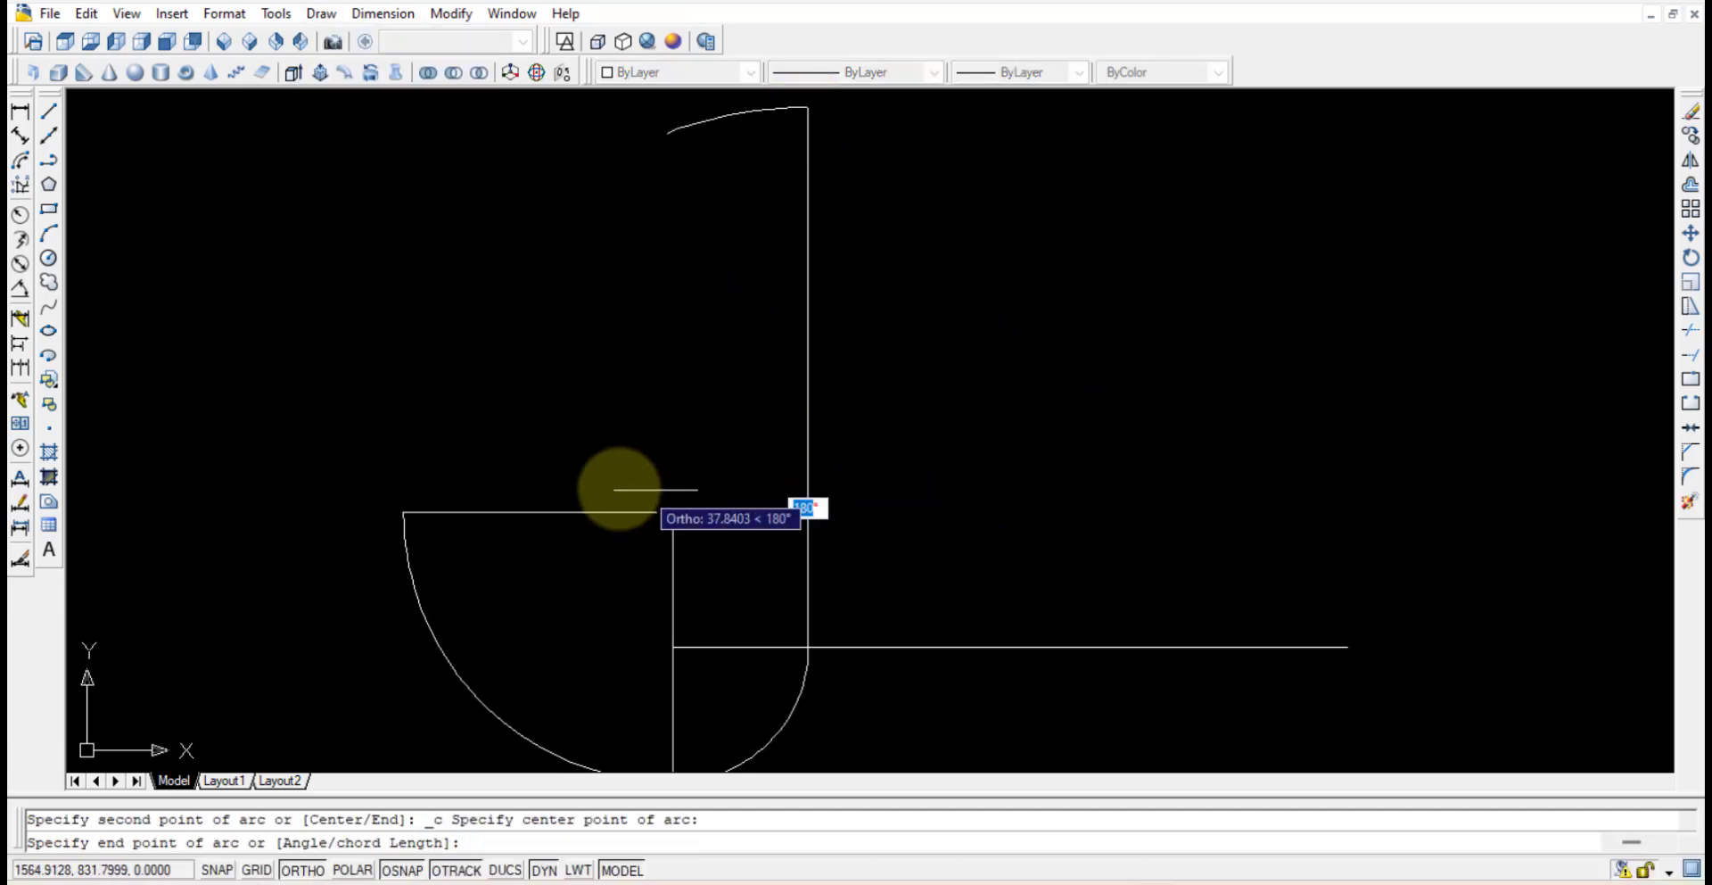
click(403, 512)
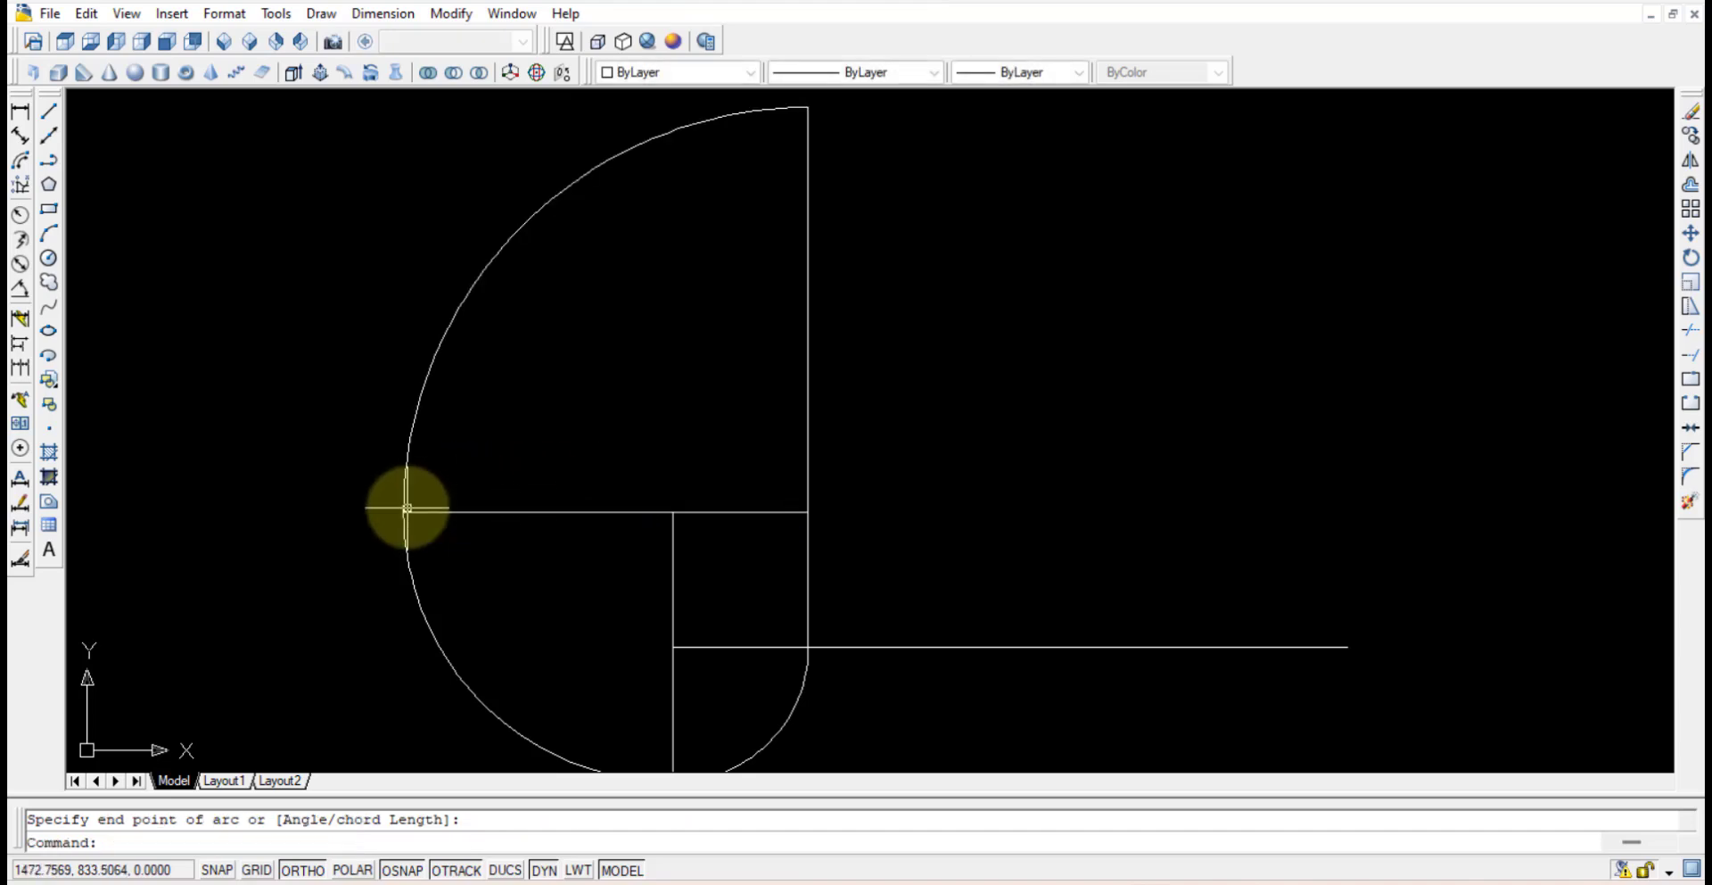
Step: Draw a Start, Center, End arc from the 200-unit line's right end to the 150-unit line's upper end, centred on the square's lower-right corner
click(341, 13)
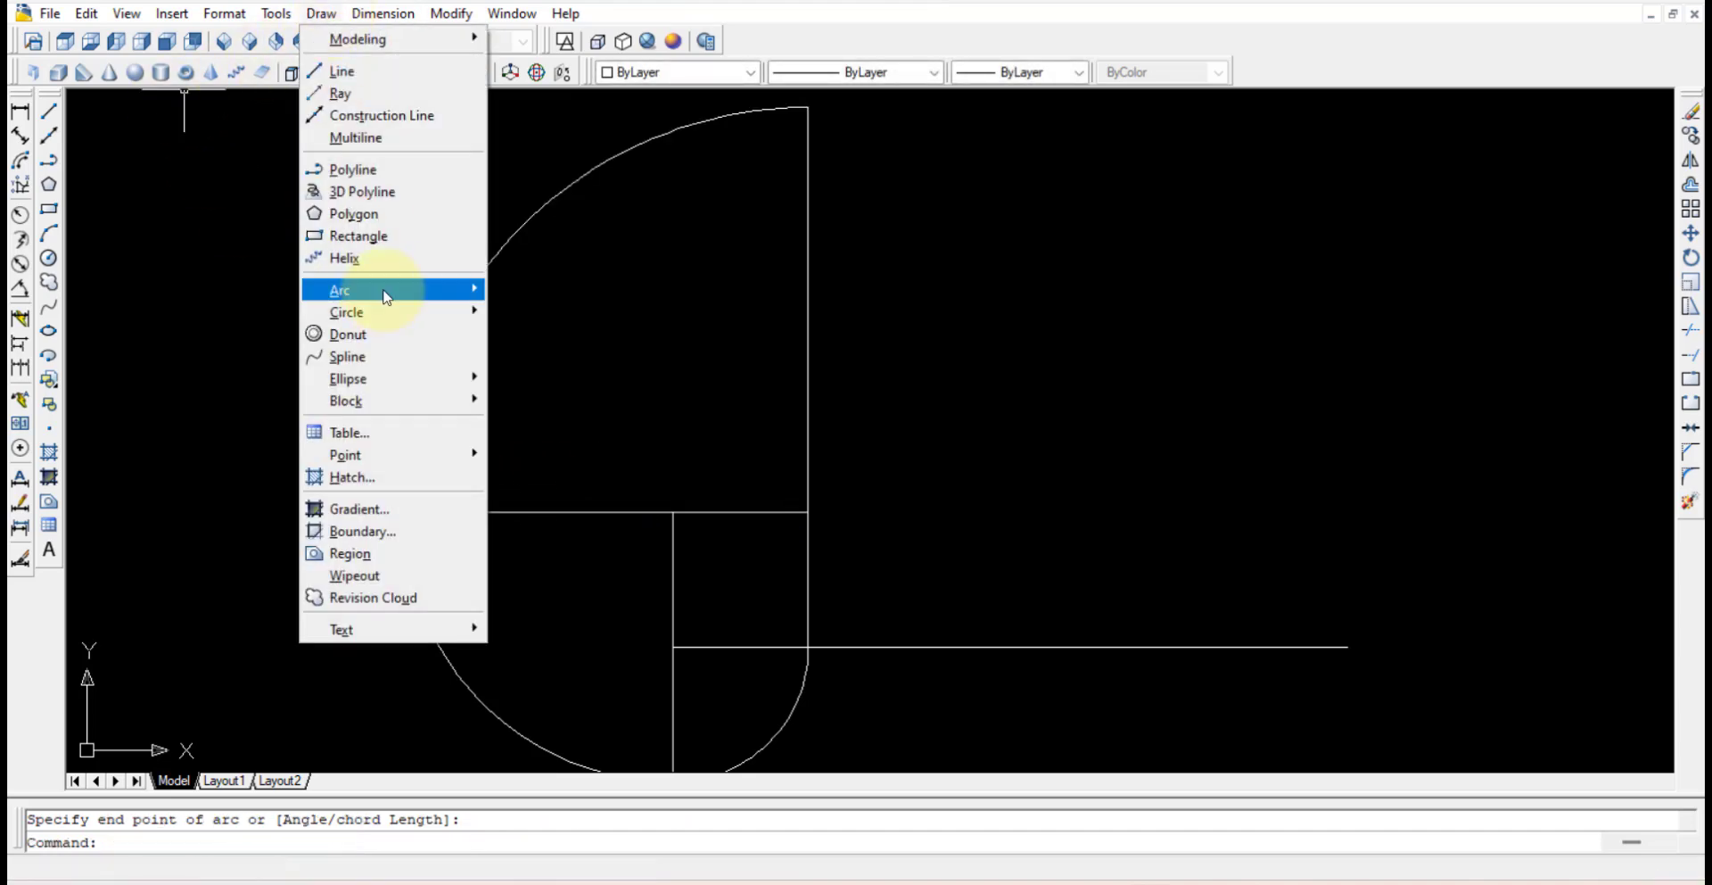
mouse_move(383, 287)
click(550, 325)
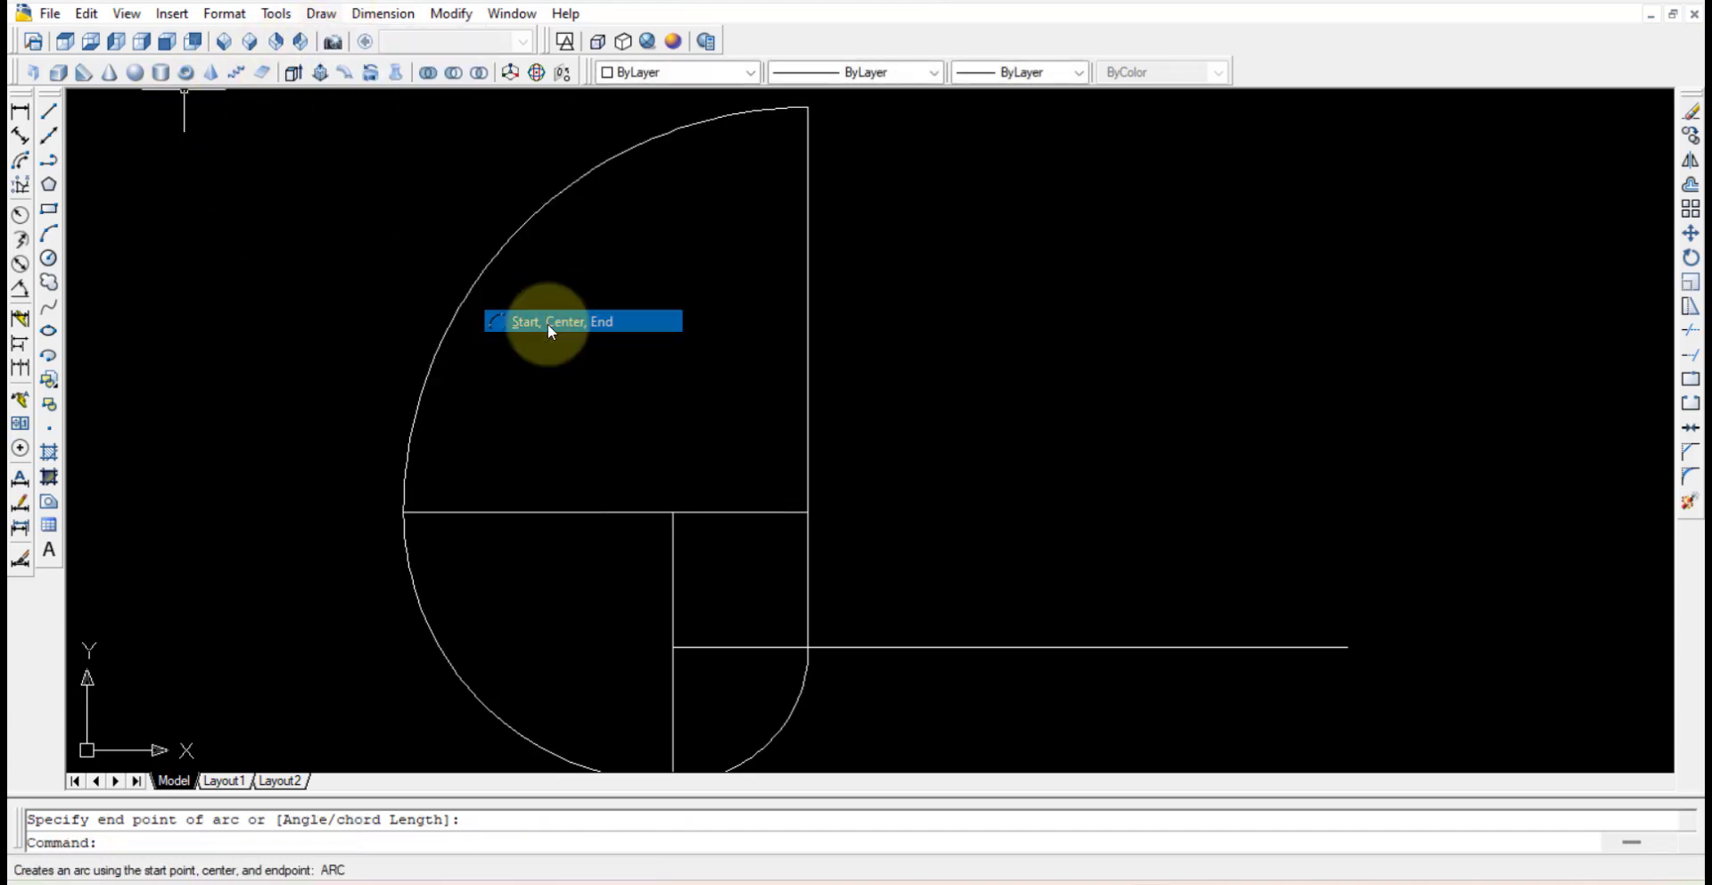
click(1347, 646)
click(808, 647)
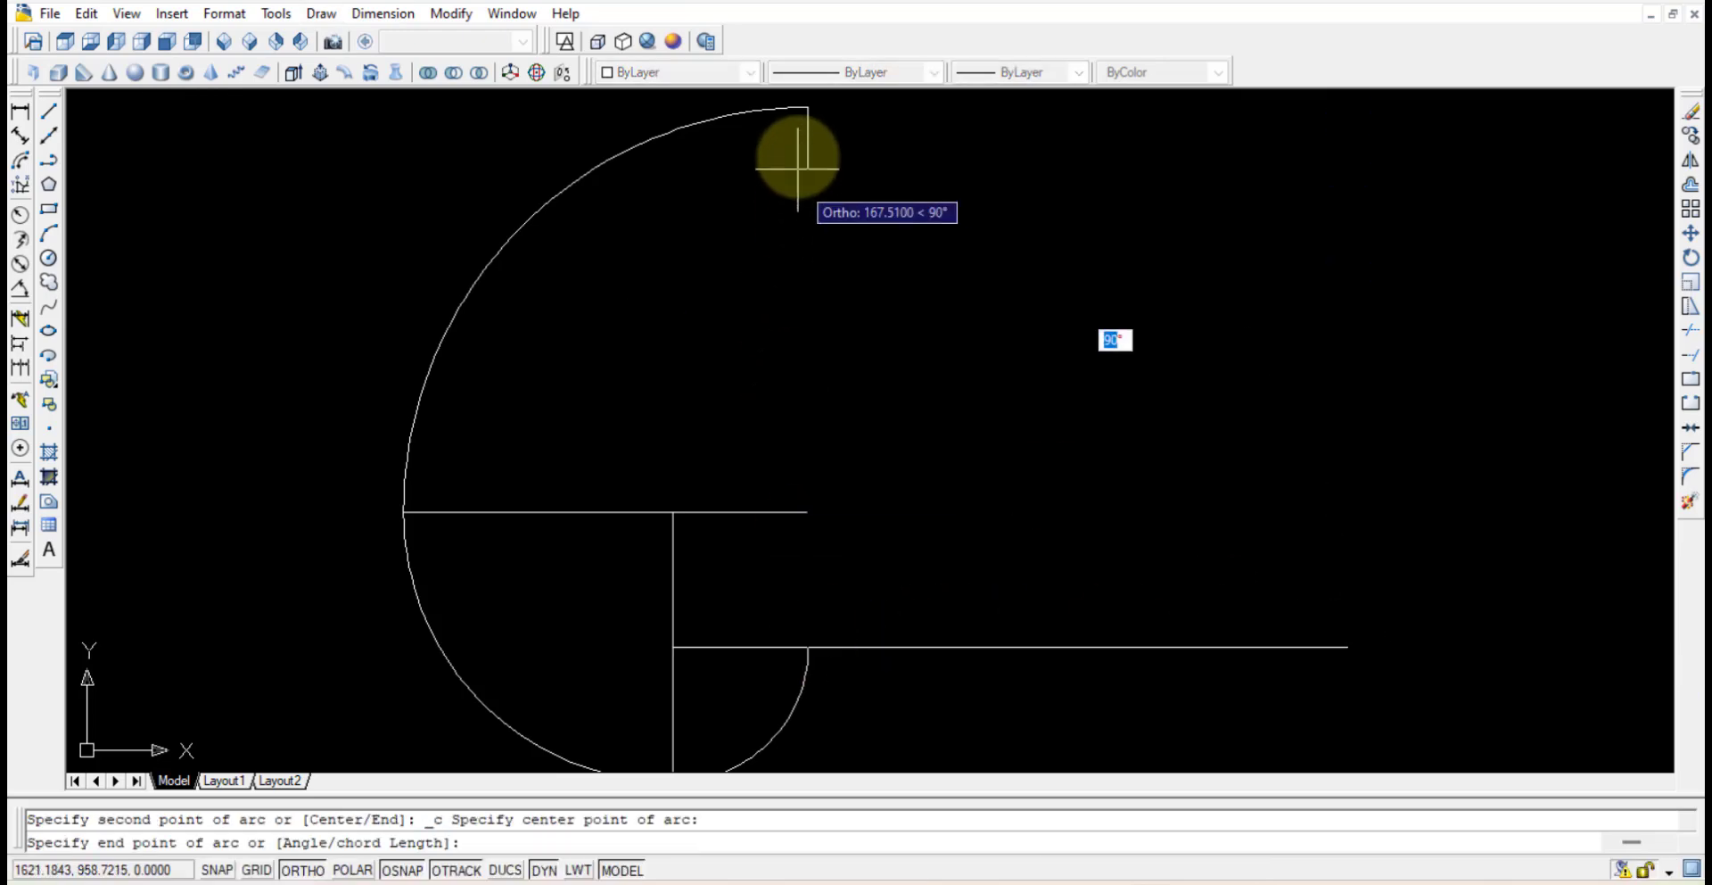
click(808, 107)
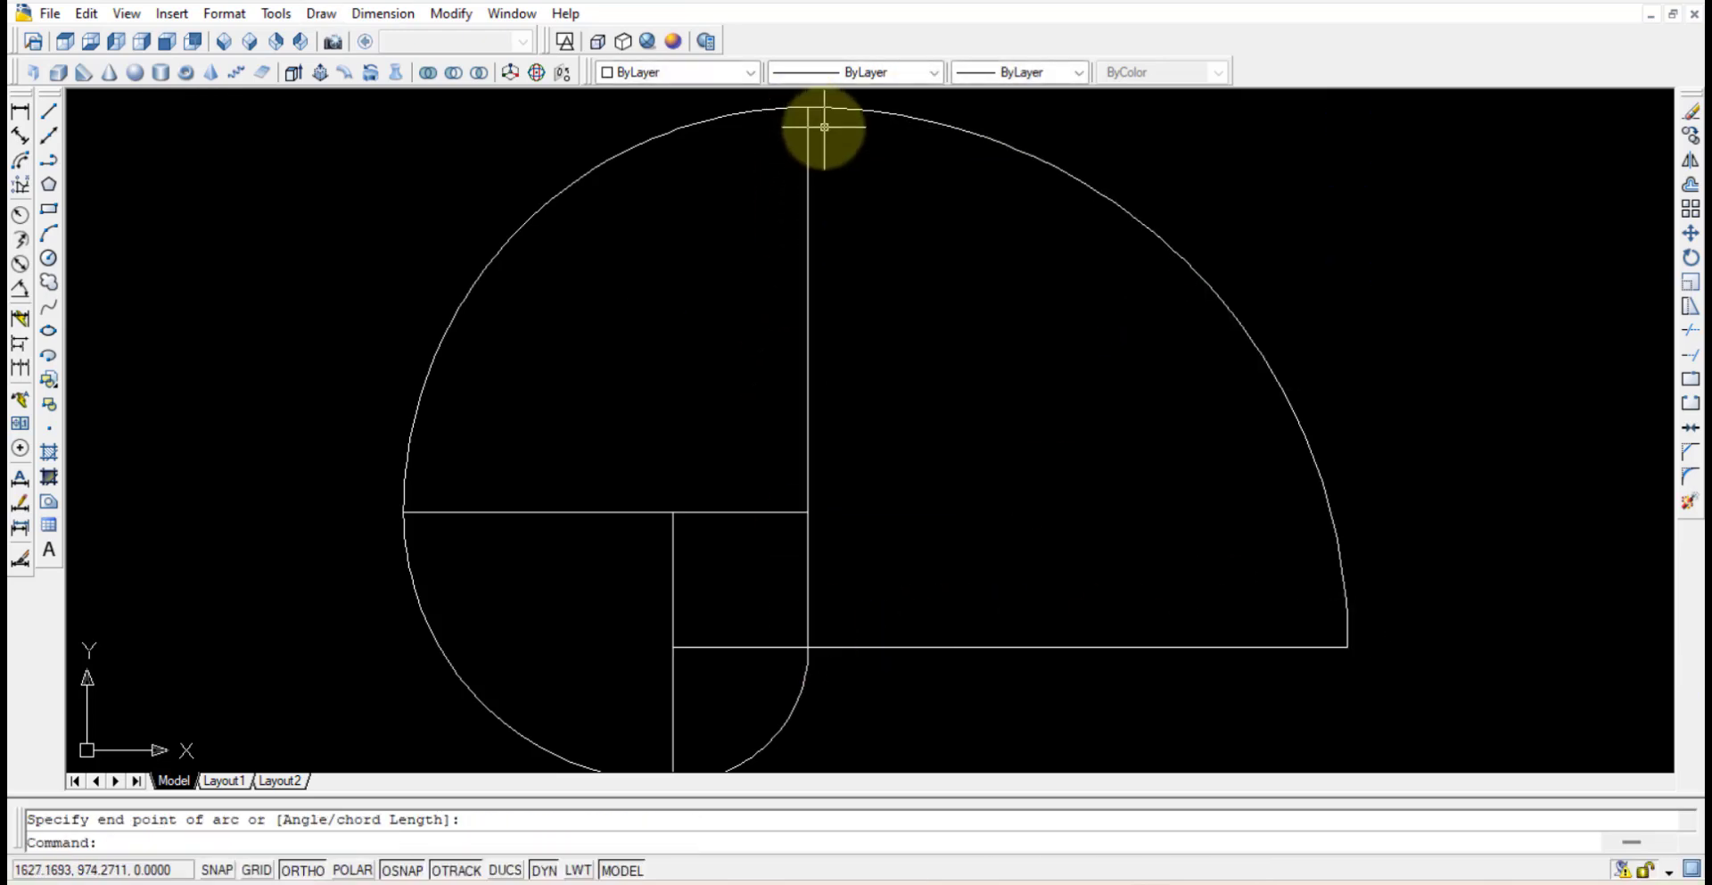
Step: Copy the square's four sides by the lower-left corner into the empty area below and right of the involute, with polar tracking on
mouse_move(1147, 359)
middle_down()
mouse_move(917, 413)
mouse_move(841, 366)
mouse_move(734, 345)
mouse_move(788, 375)
mouse_move(764, 363)
middle_up()
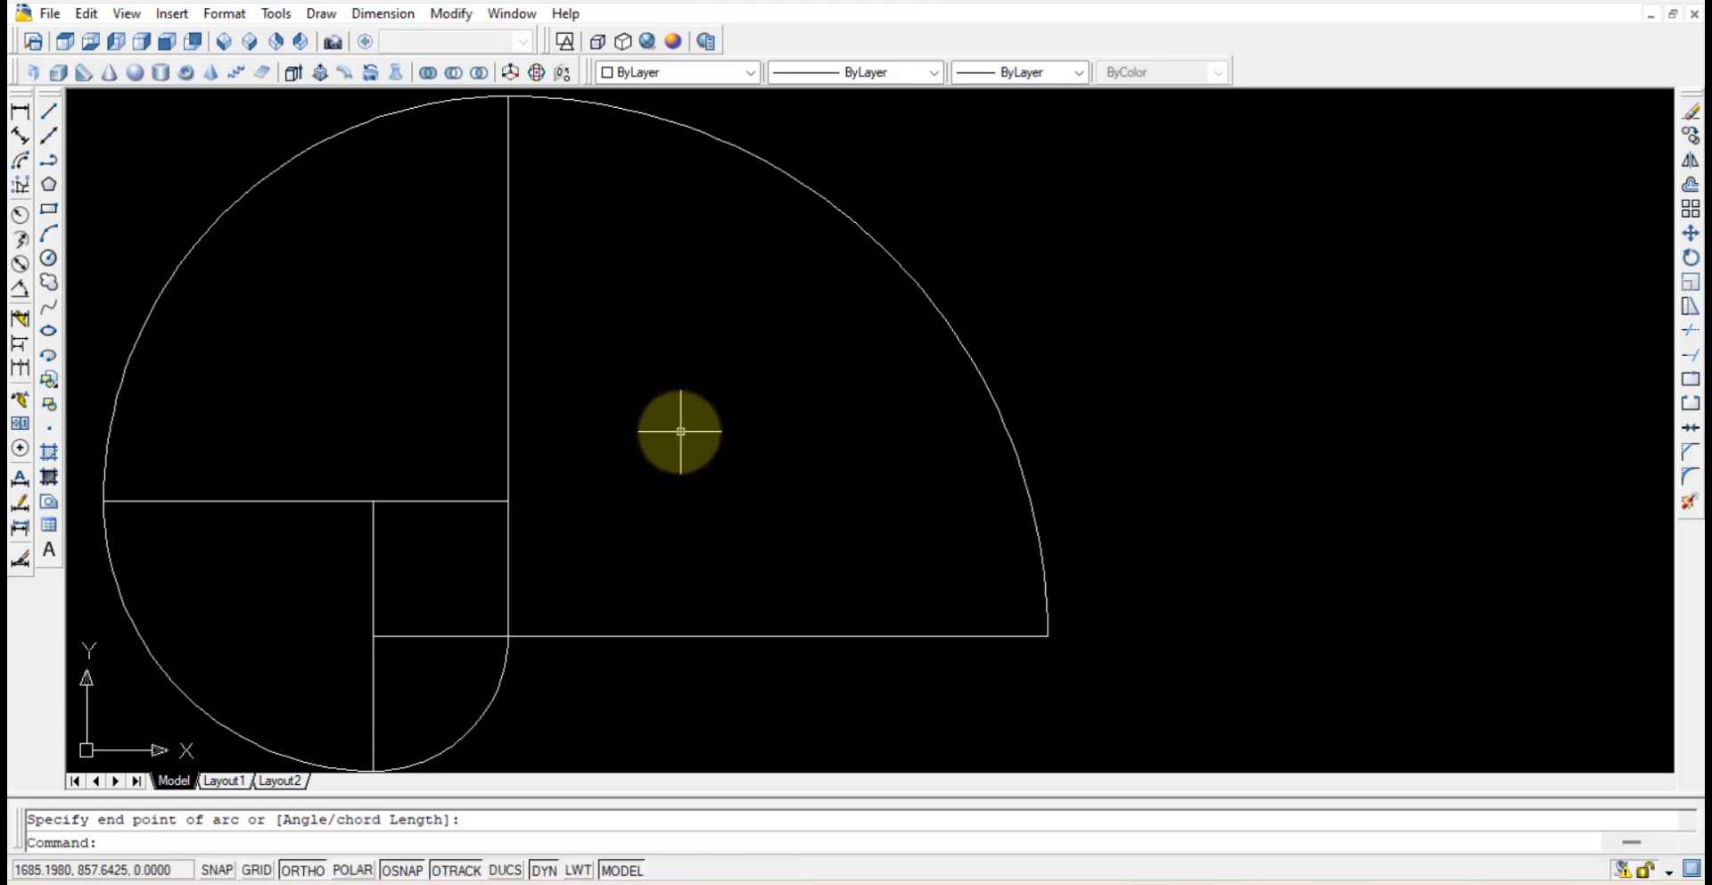
scroll(715, 442, down, 1)
mouse_move(711, 448)
middle_down()
mouse_move(745, 428)
mouse_move(732, 485)
mouse_move(704, 438)
middle_up()
scroll(726, 452, down, 2)
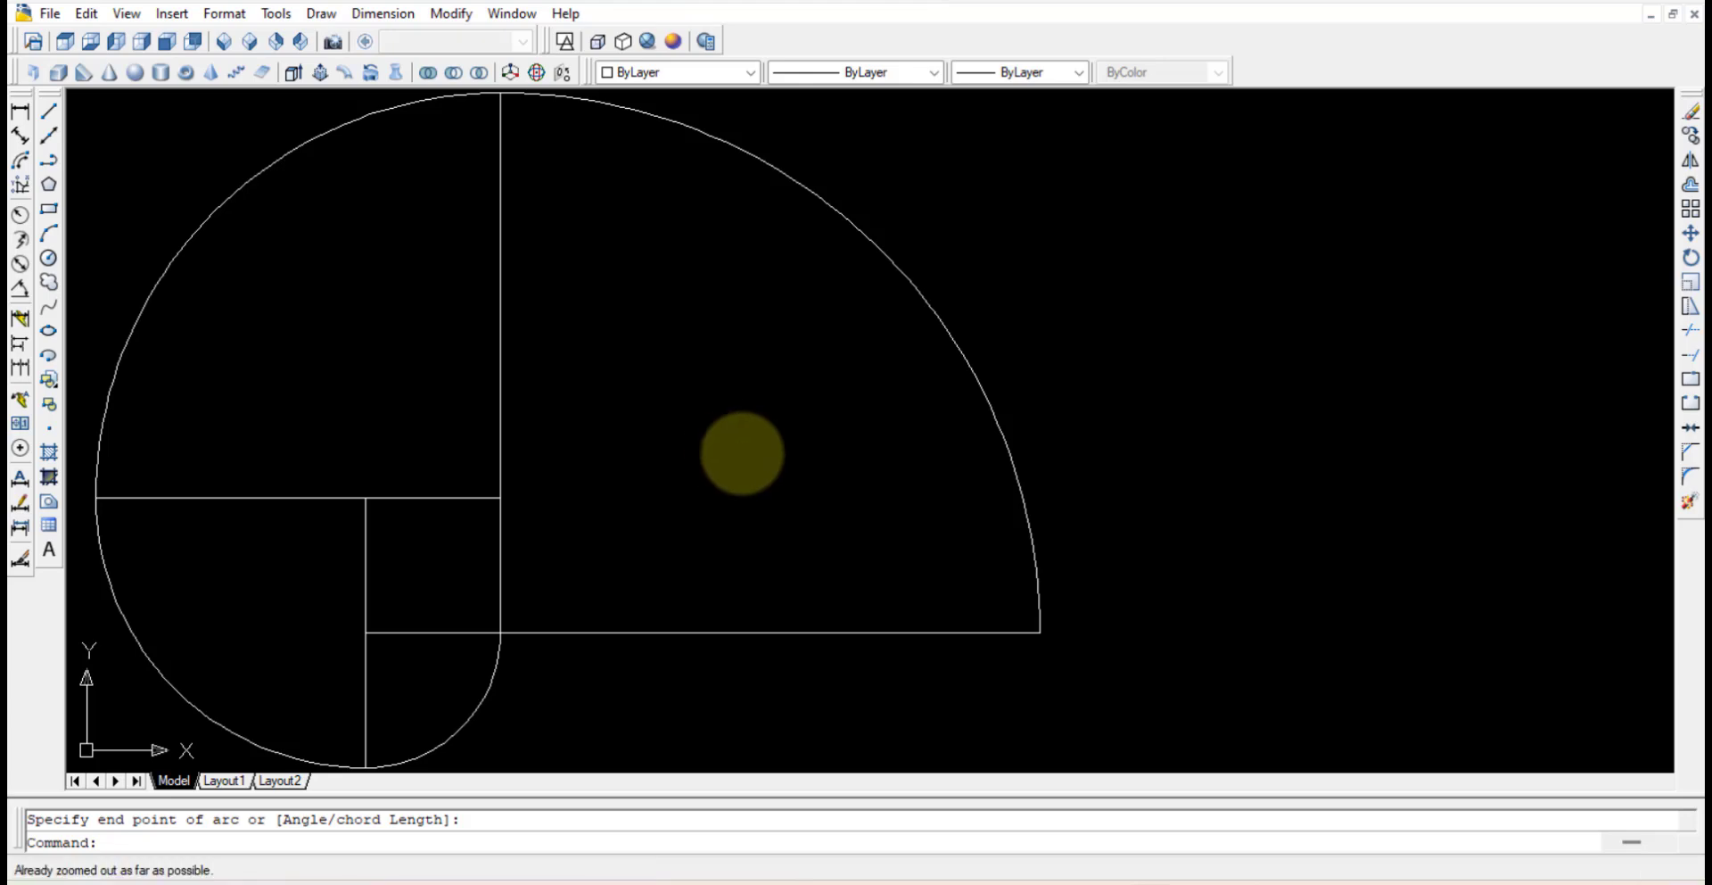
mouse_move(1050, 490)
middle_down()
mouse_move(791, 431)
mouse_move(753, 162)
middle_up()
middle_drag(737, 436, 750, 175)
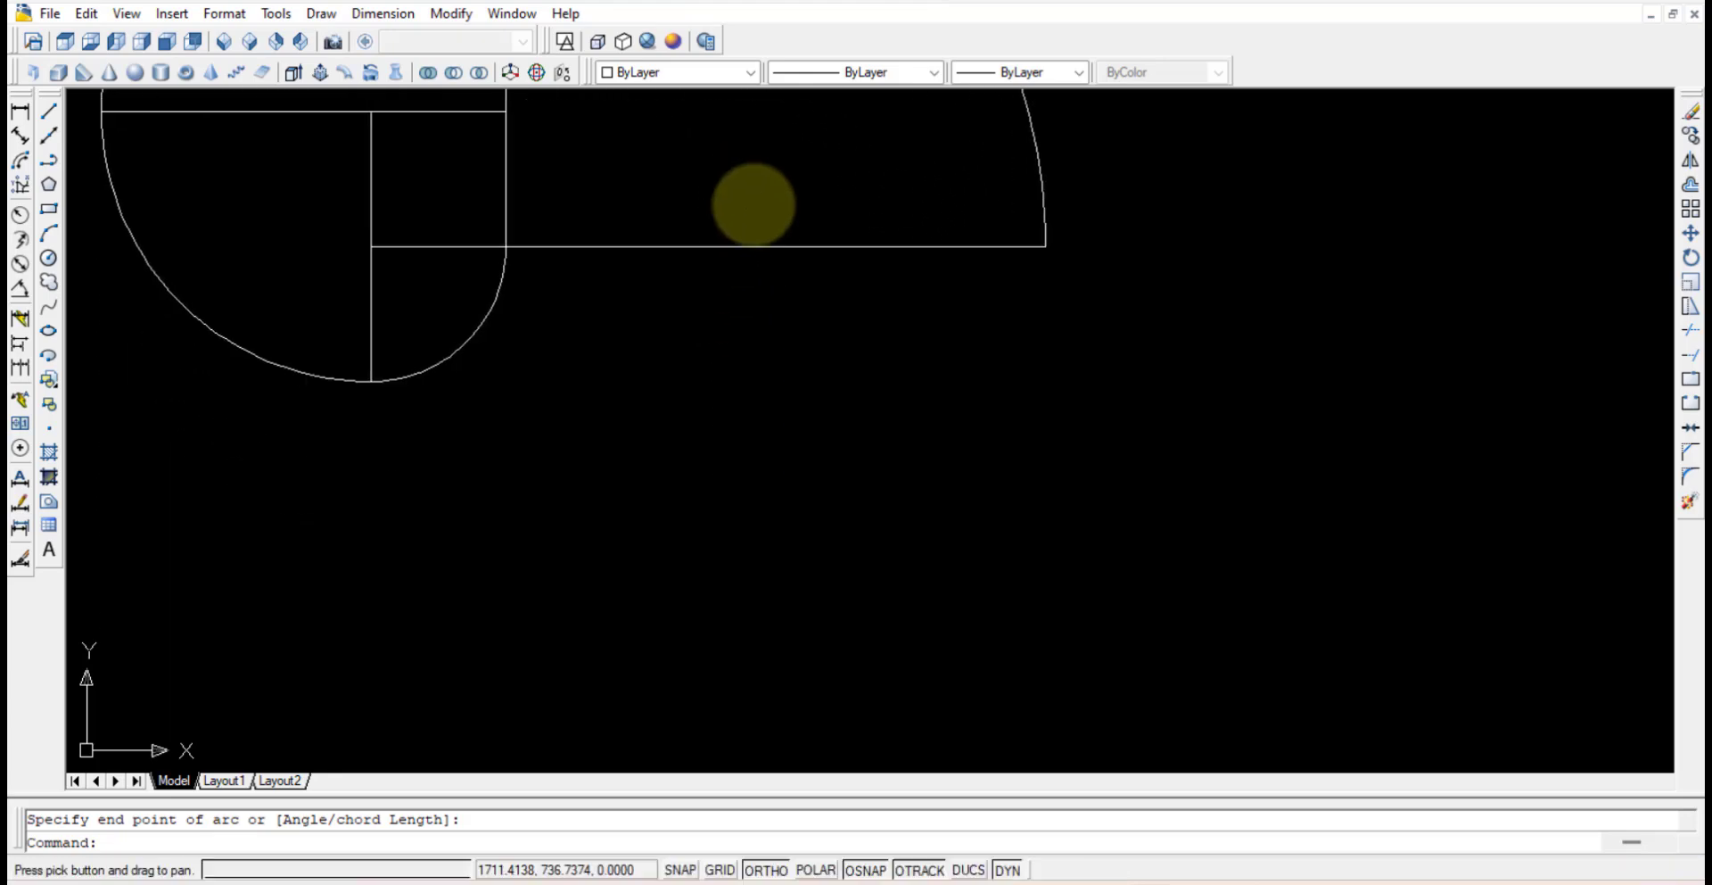
right_click(776, 317)
click(856, 570)
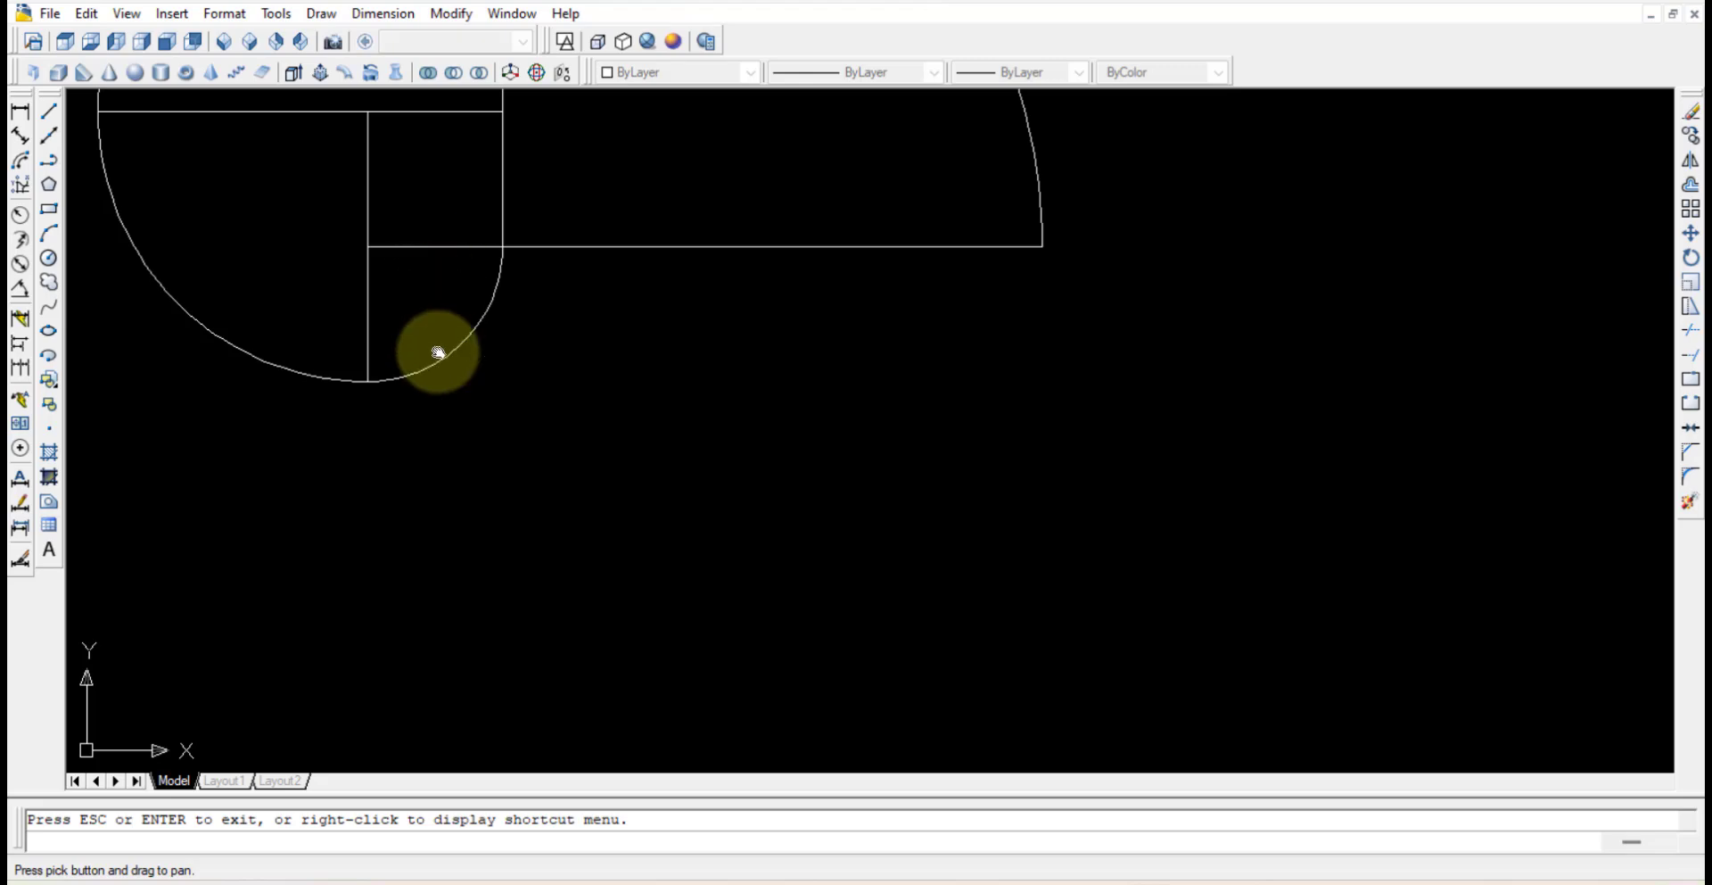
key(Escape)
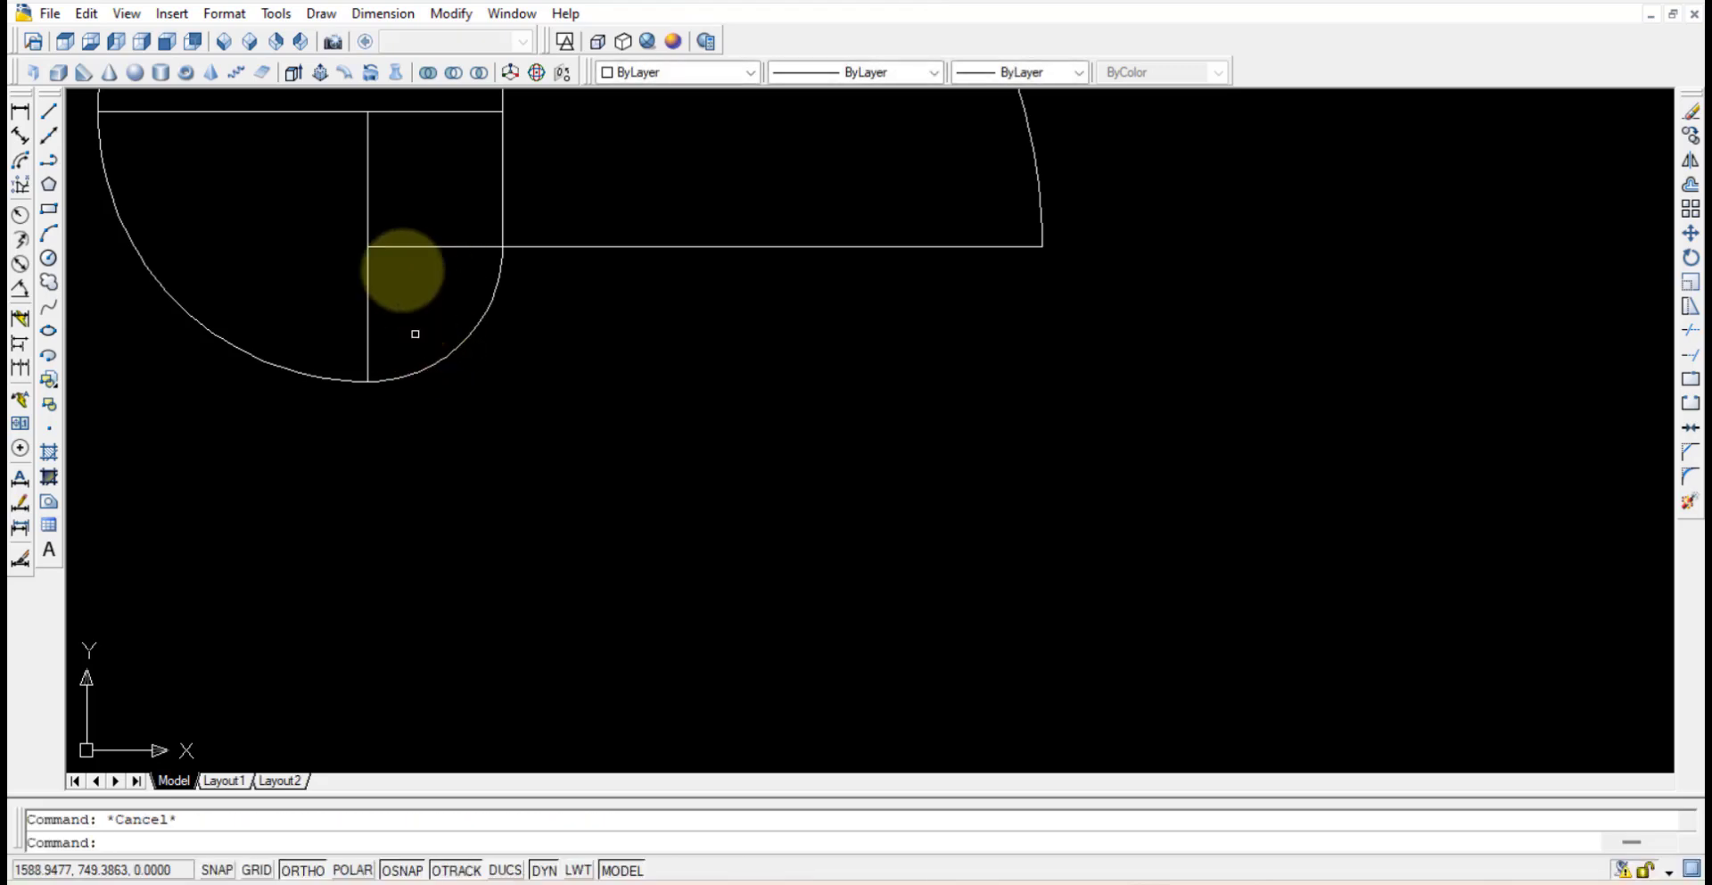
click(437, 252)
click(383, 187)
click(401, 95)
click(592, 153)
click(642, 219)
click(467, 152)
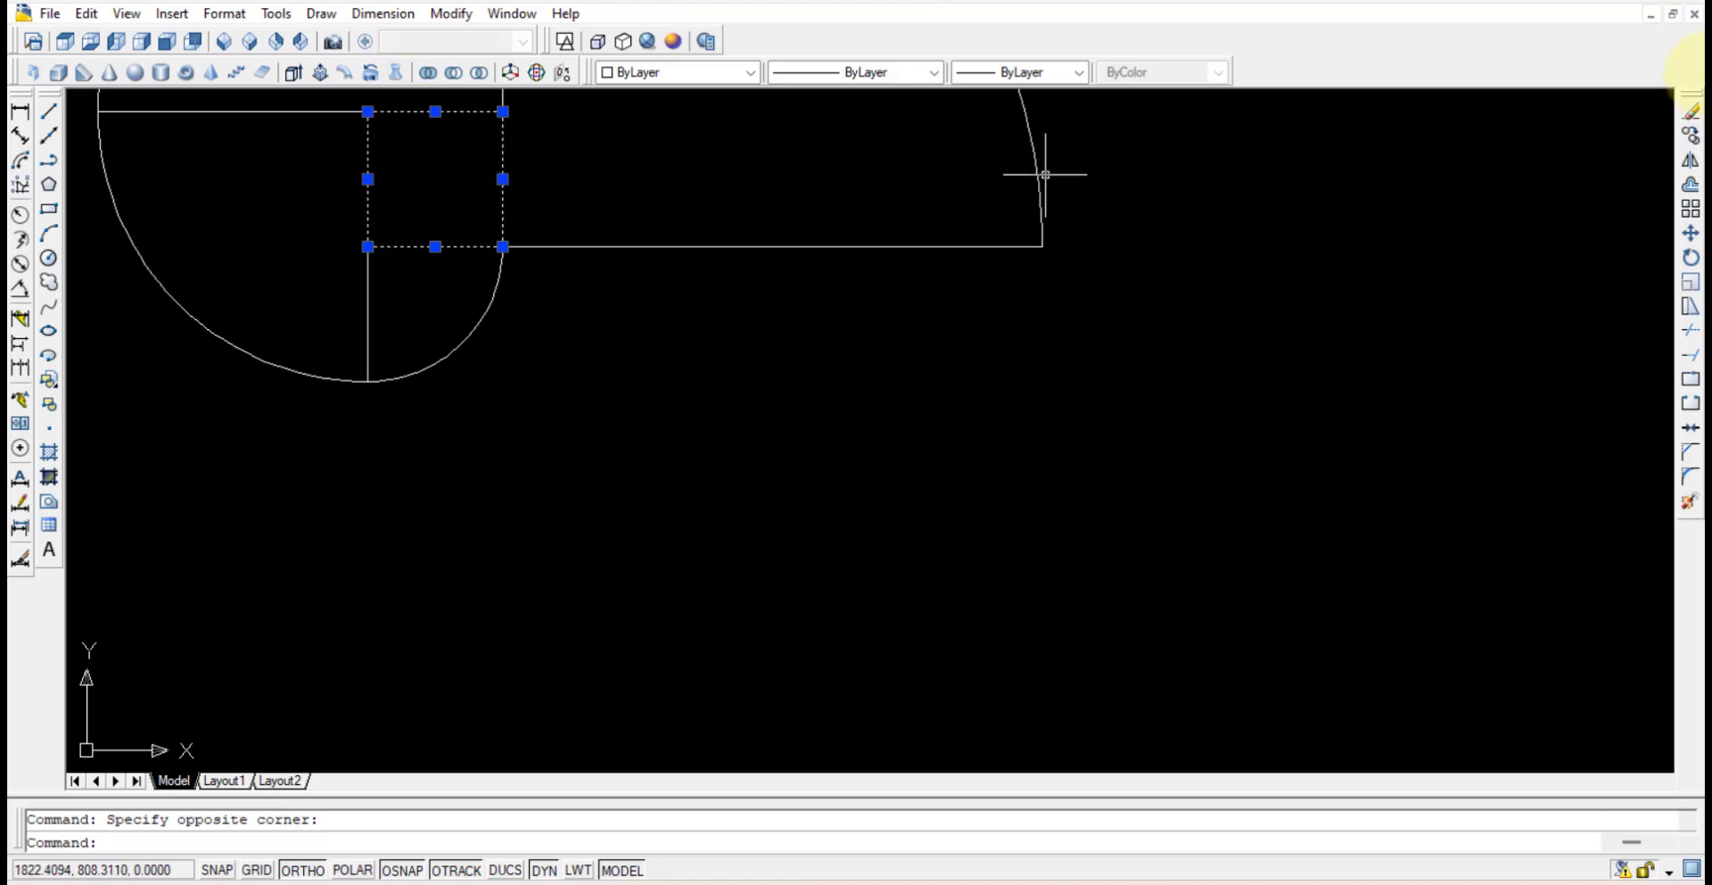
click(1692, 136)
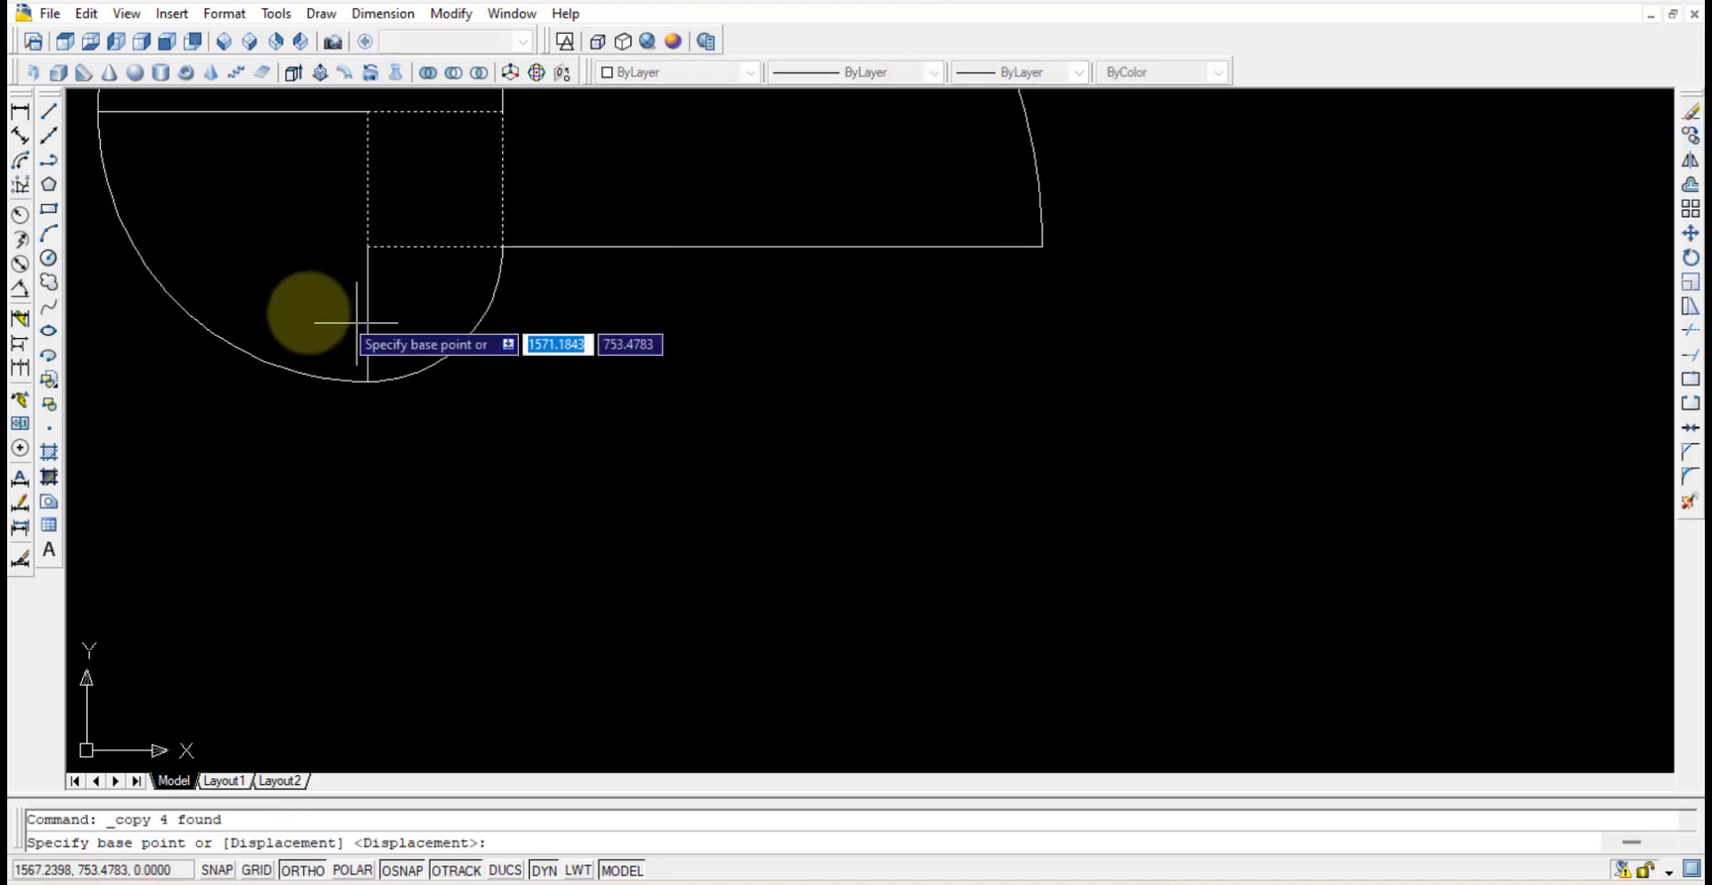
click(368, 246)
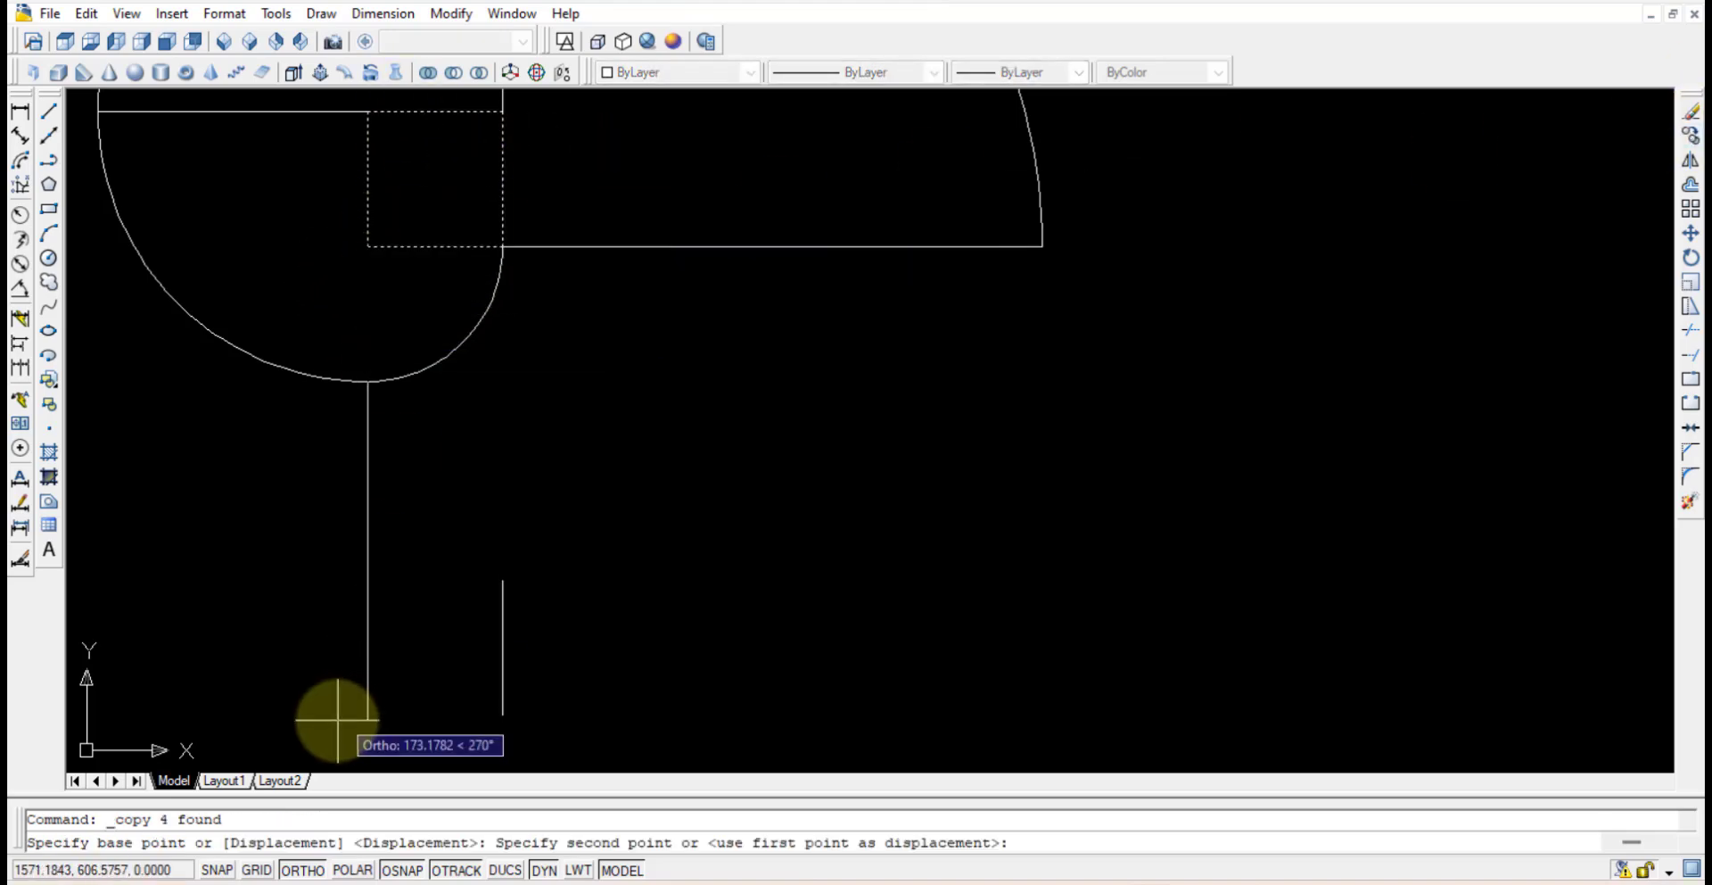
click(352, 869)
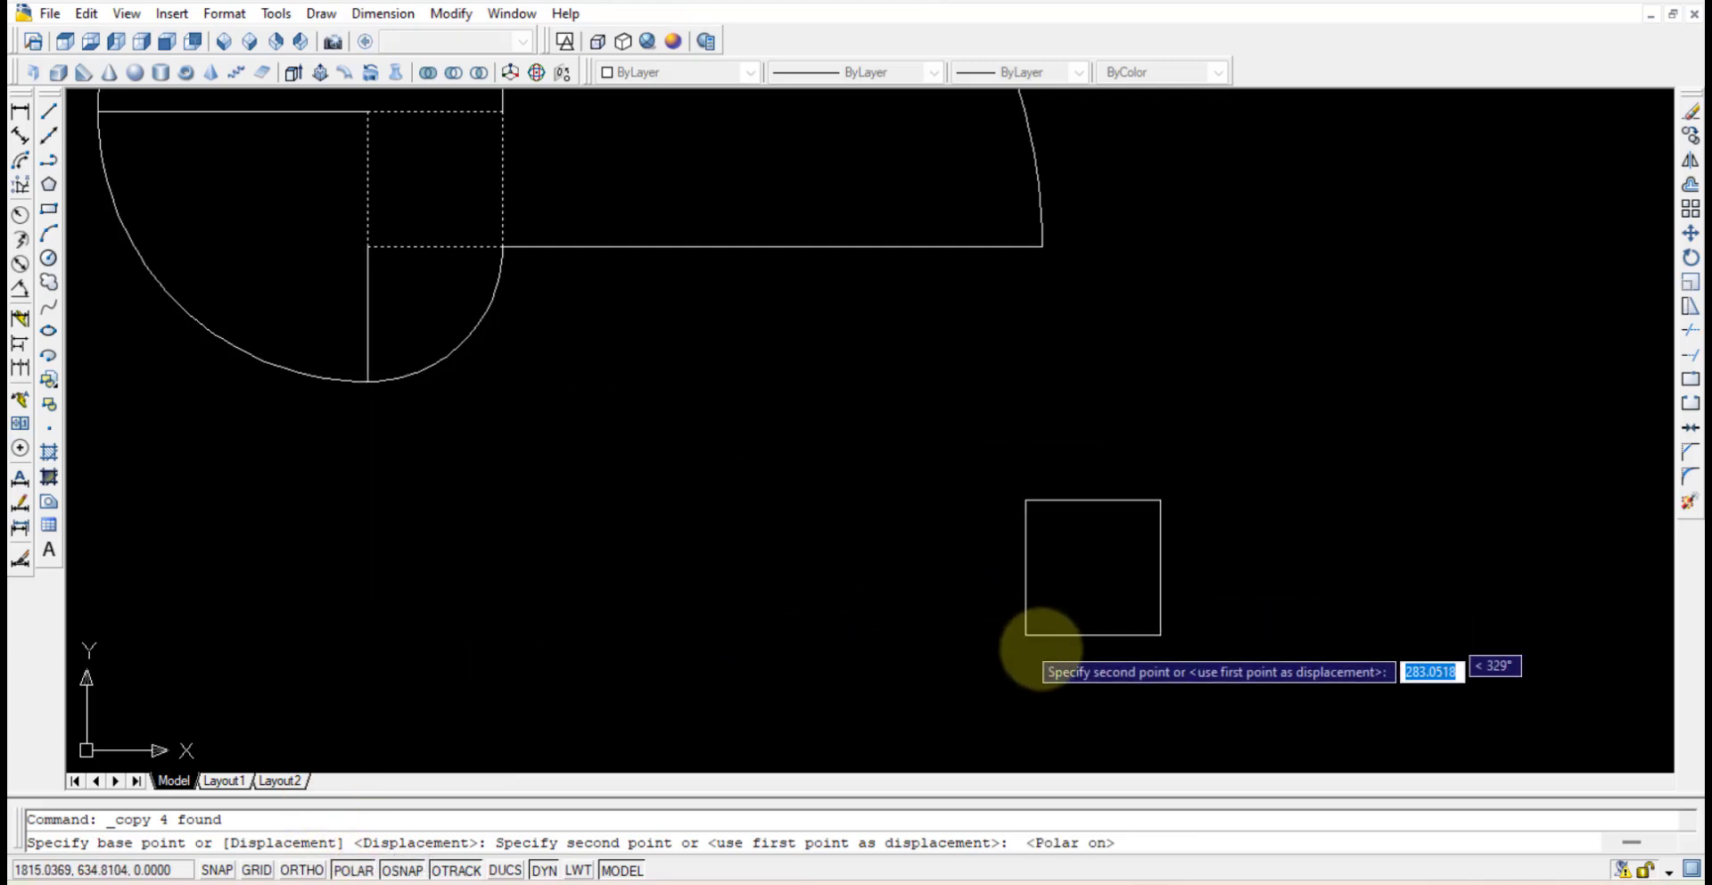
click(1278, 635)
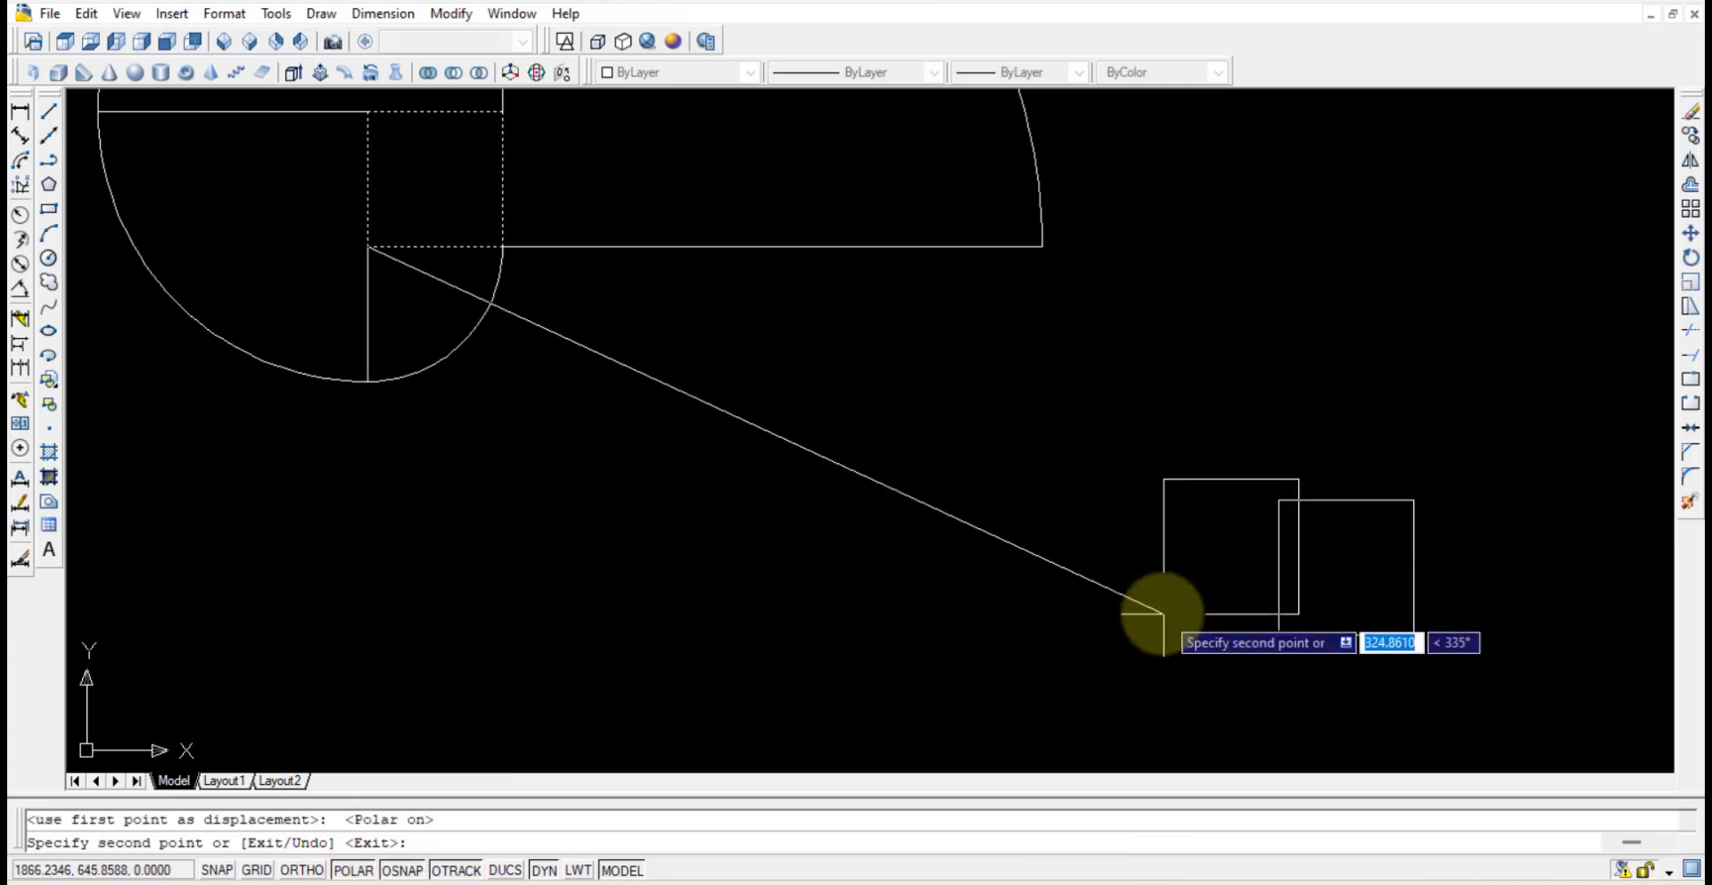
key(Escape)
Step: Draw a 200-unit horizontal line extending to the right from the copied square's lower-right corner
middle_drag(1093, 455, 1089, 455)
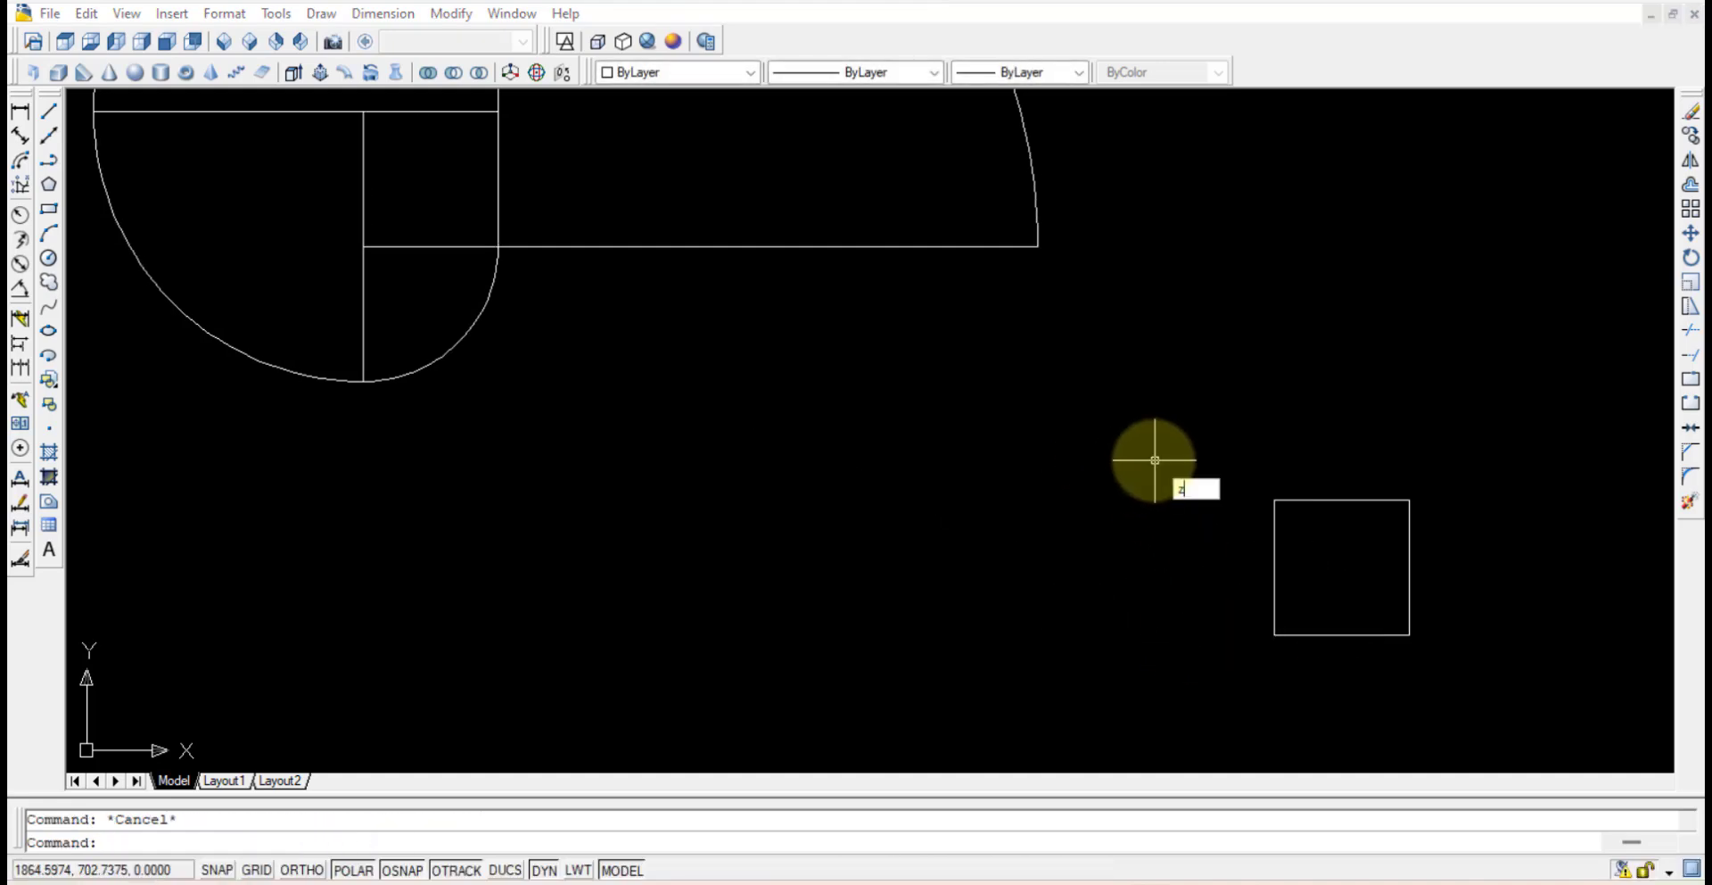
text(z)
key(Return)
key(Return)
scroll(1489, 553, down, 3)
middle_drag(1433, 630, 888, 403)
scroll(828, 379, up, 2)
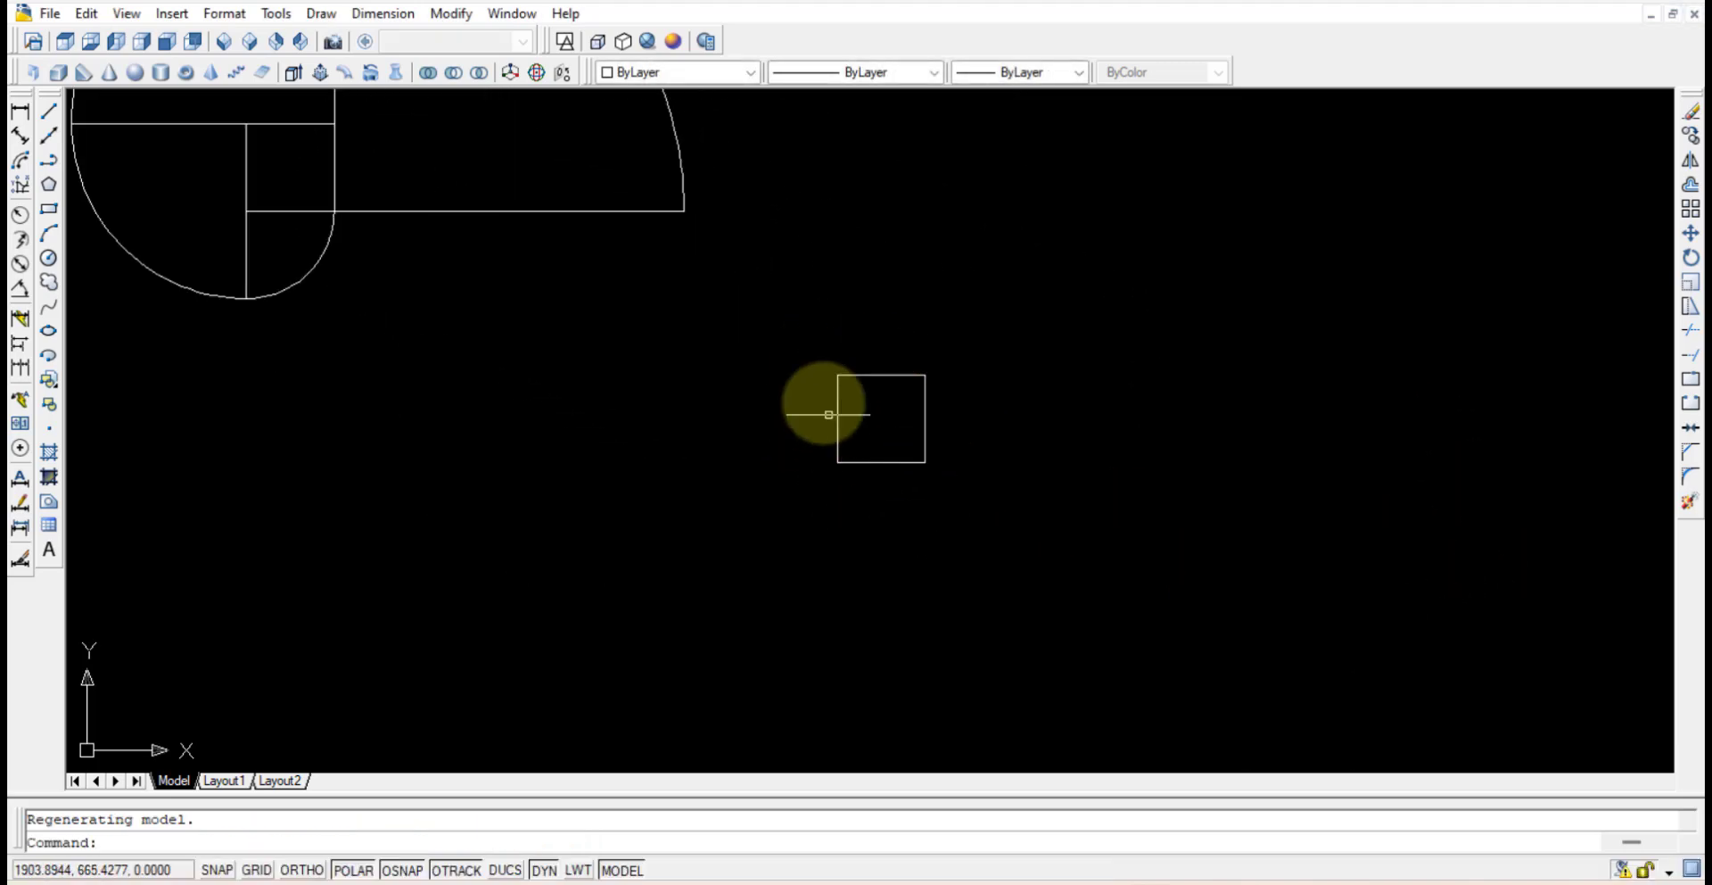
scroll(871, 448, up, 3)
scroll(944, 428, down, 2)
middle_drag(970, 452, 833, 439)
click(50, 111)
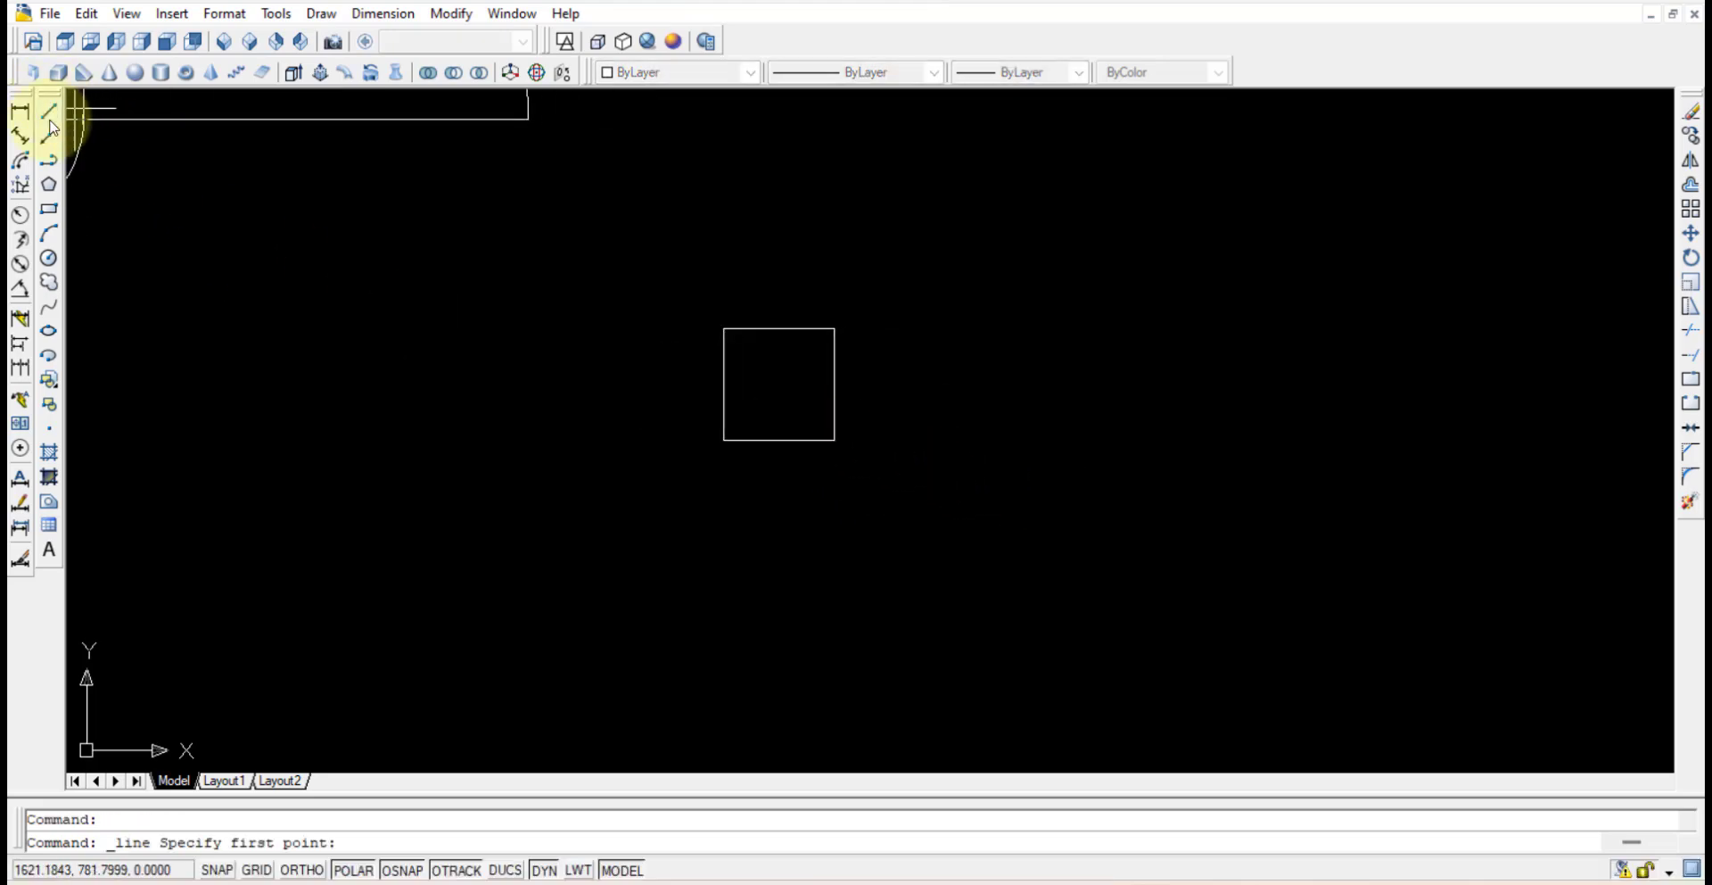
click(834, 440)
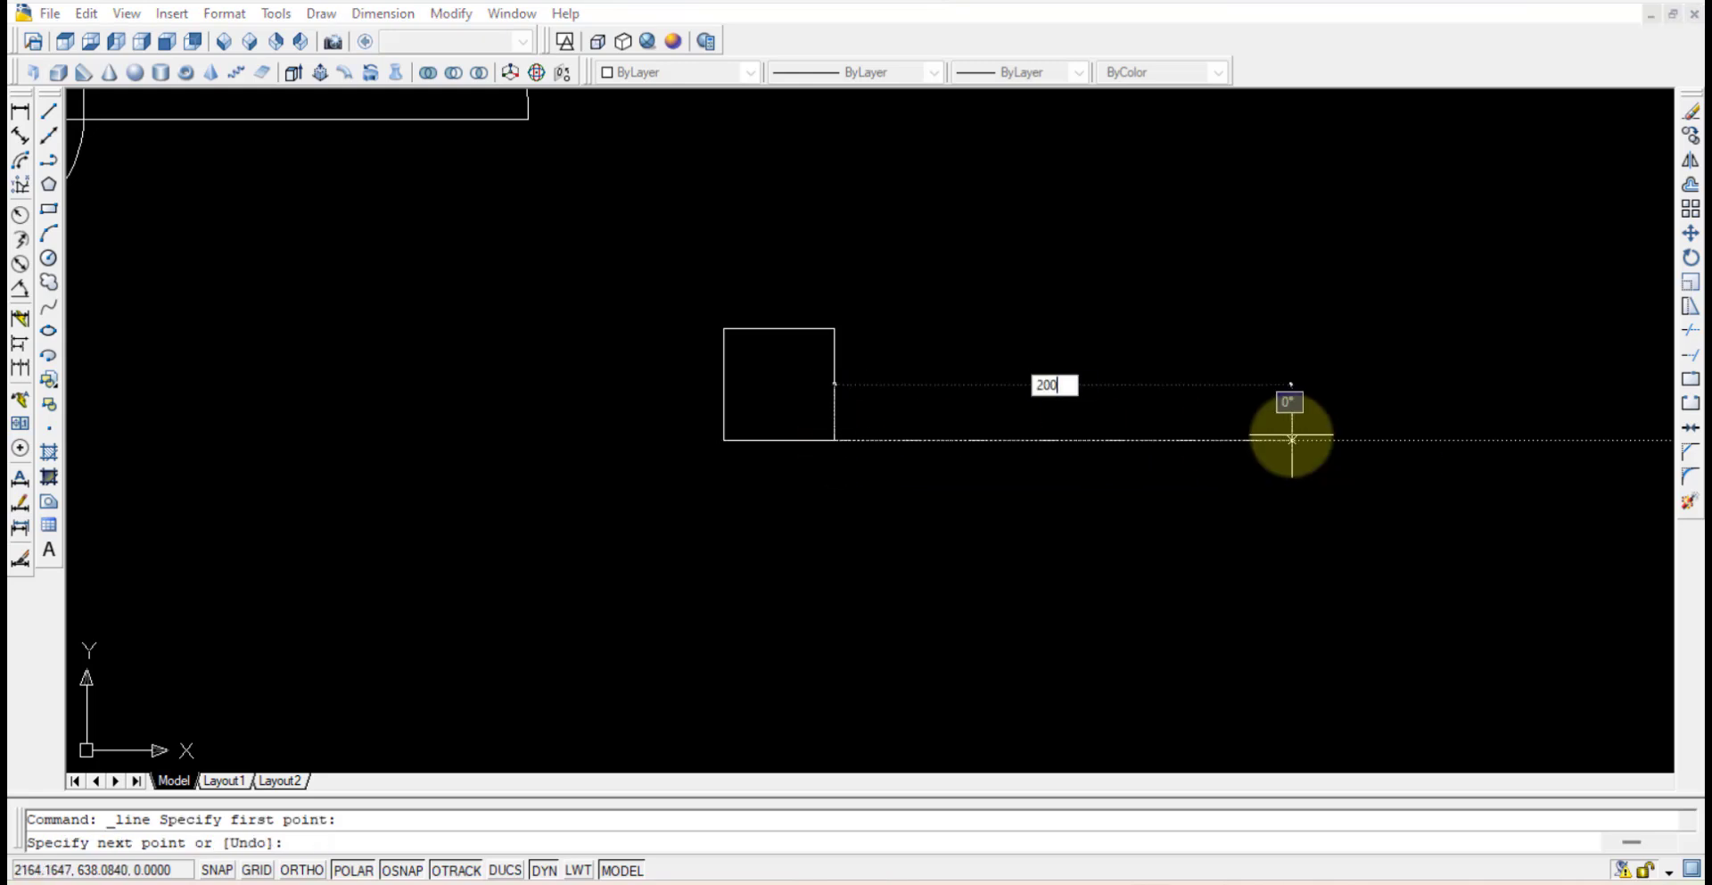
key(Return)
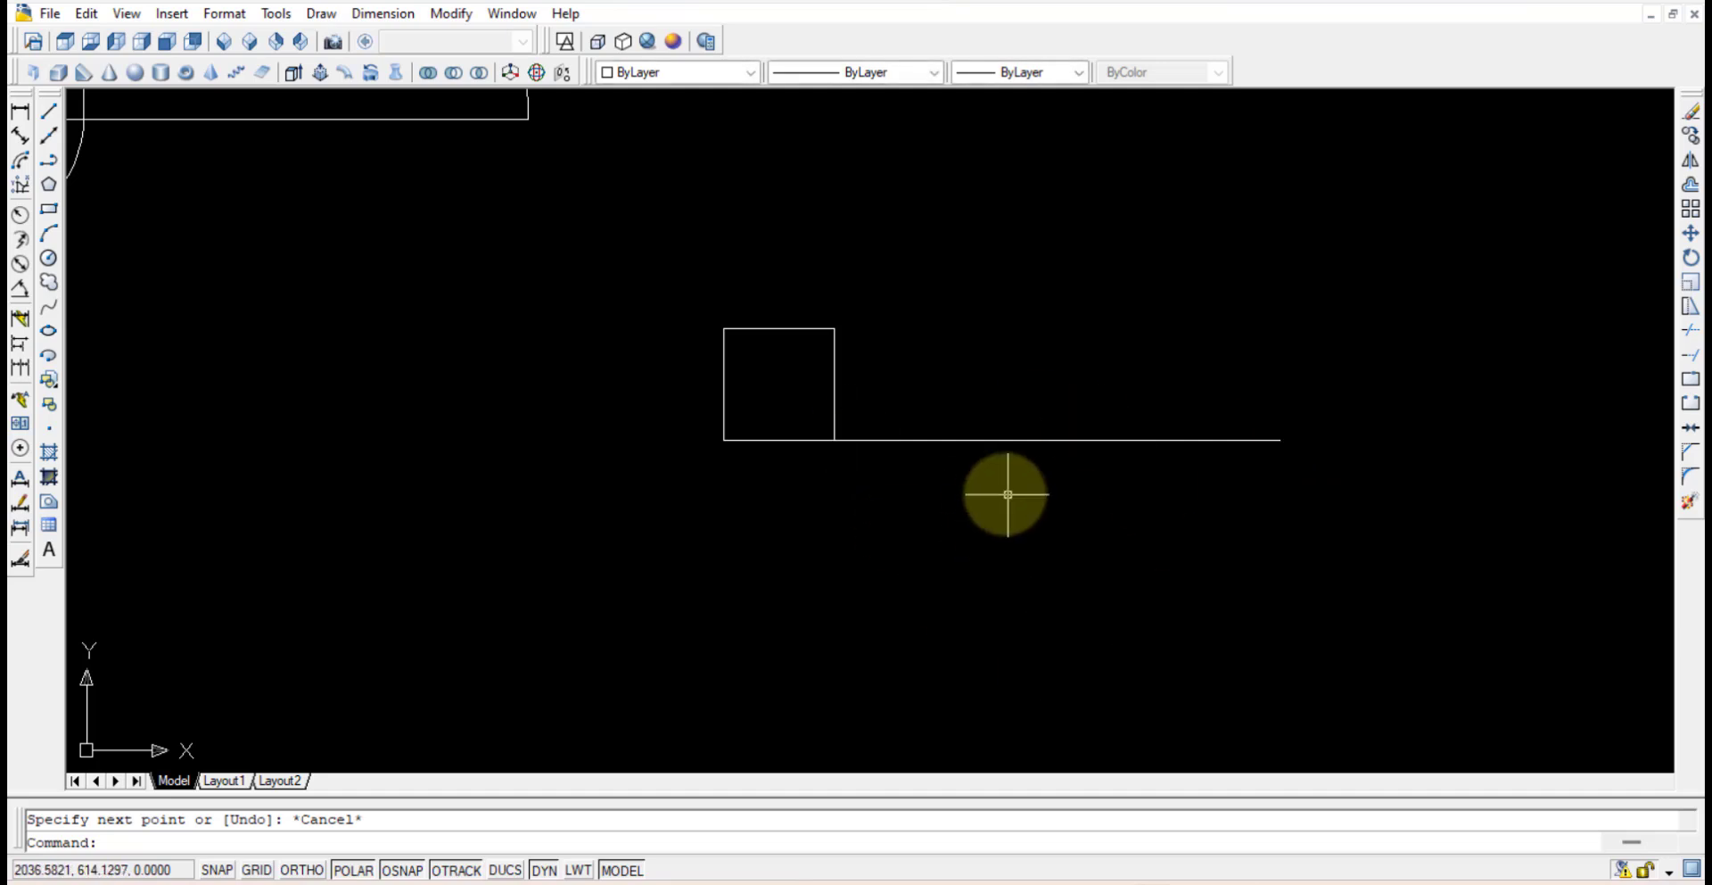
click(723, 374)
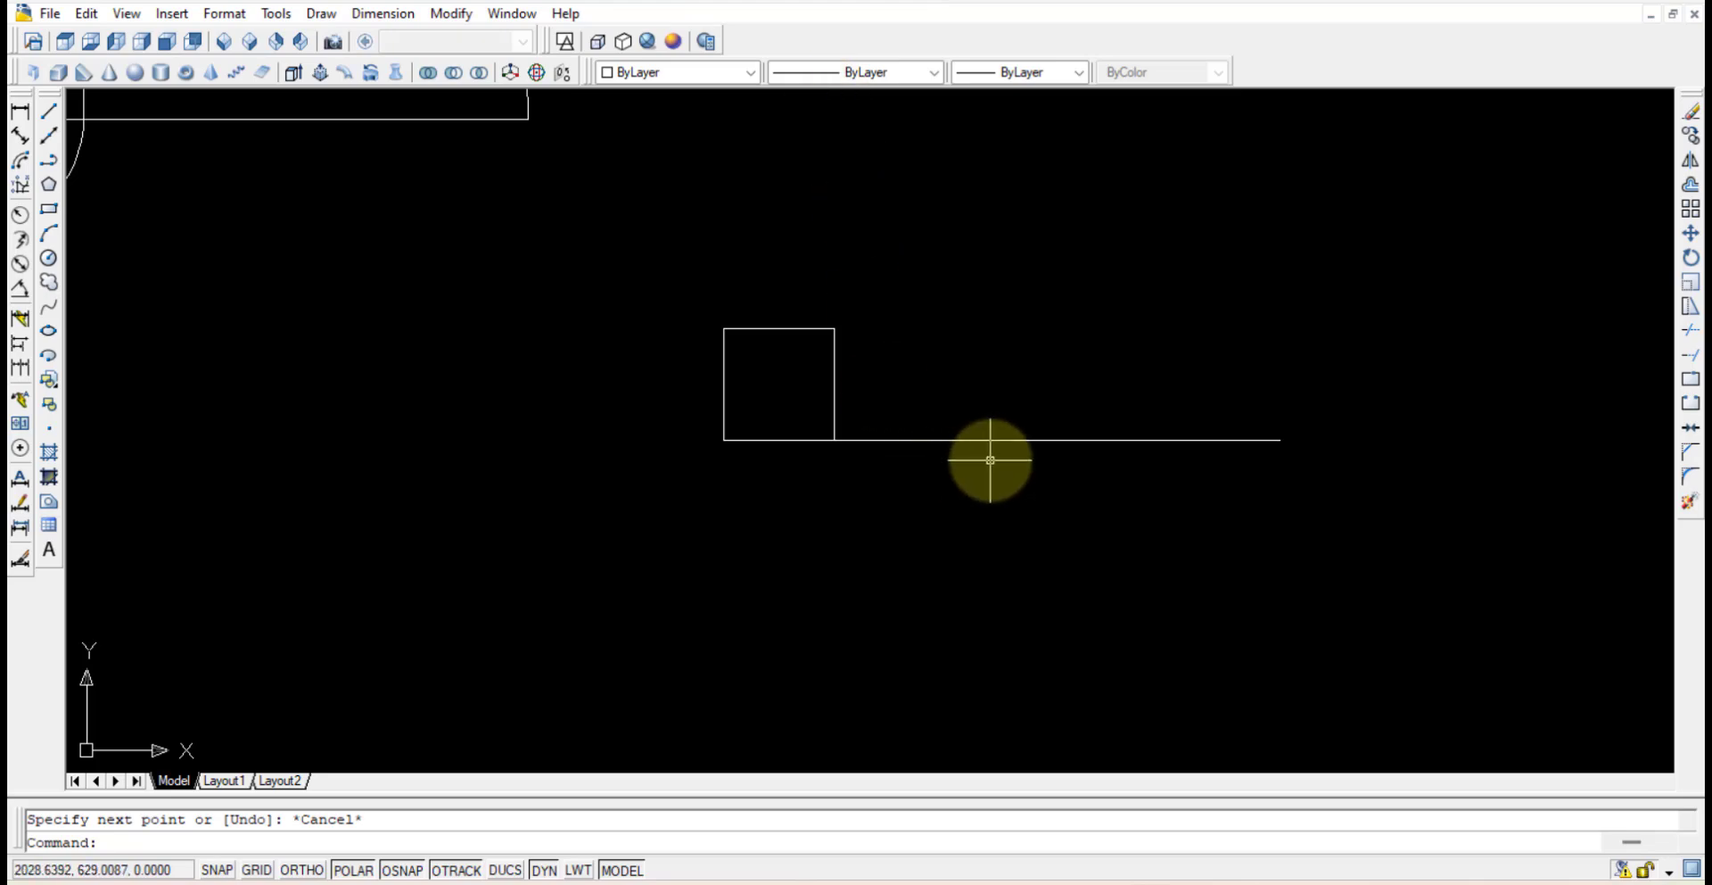
Step: Divide the 200-unit line extending from the copied square into 4 equal segments with the Divide command
click(1176, 502)
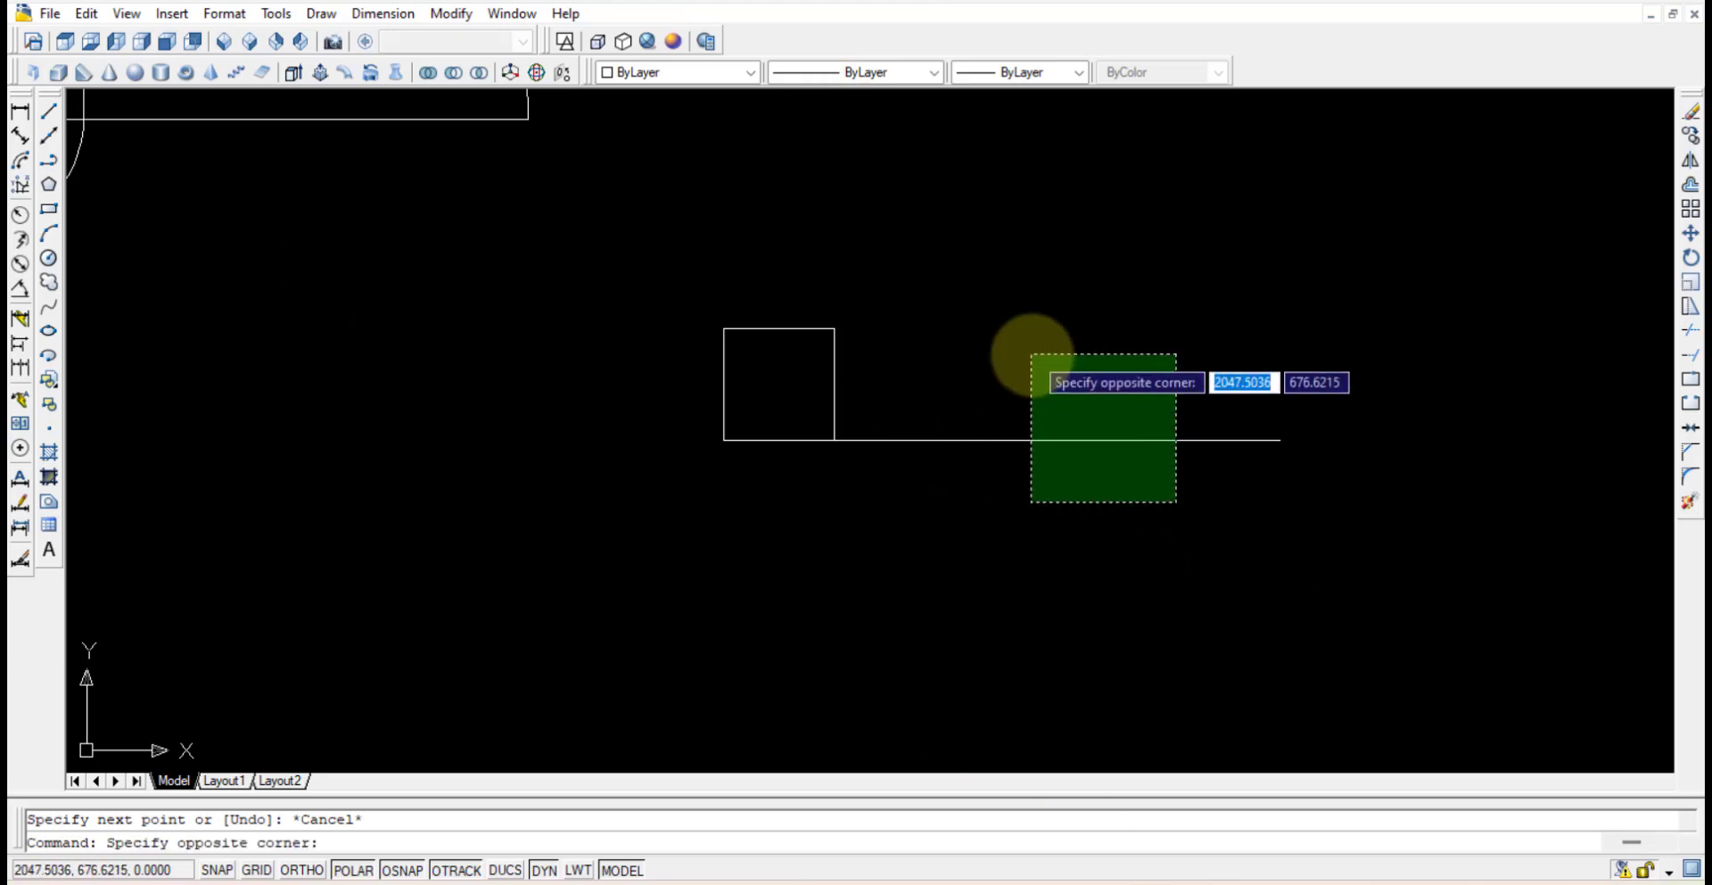
click(1032, 354)
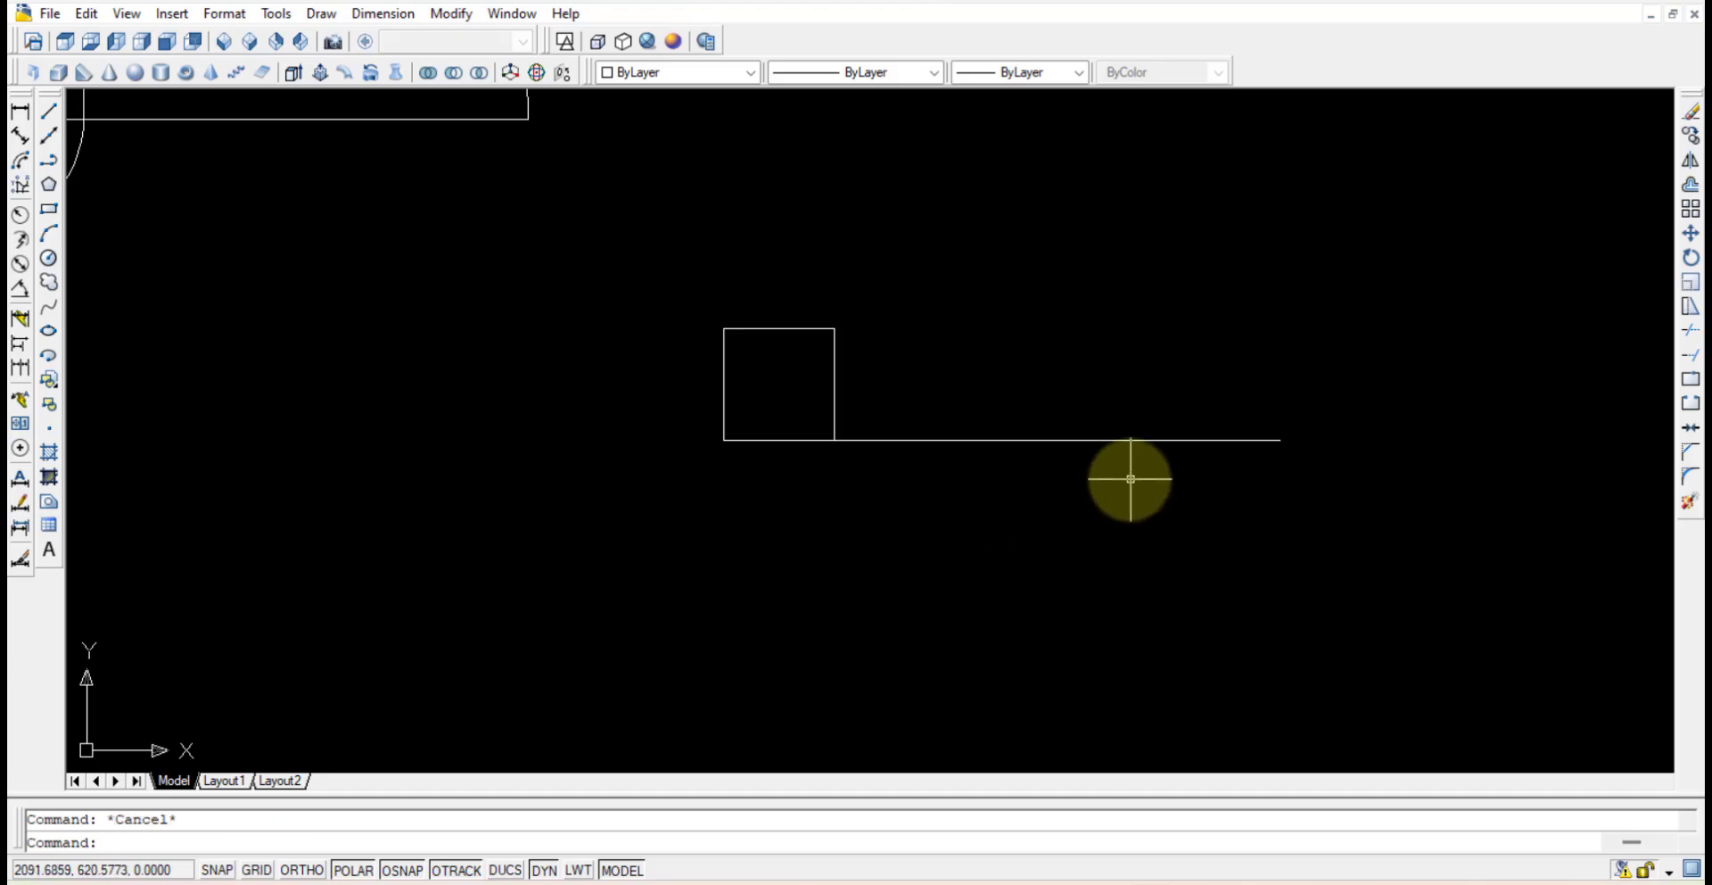
click(1102, 441)
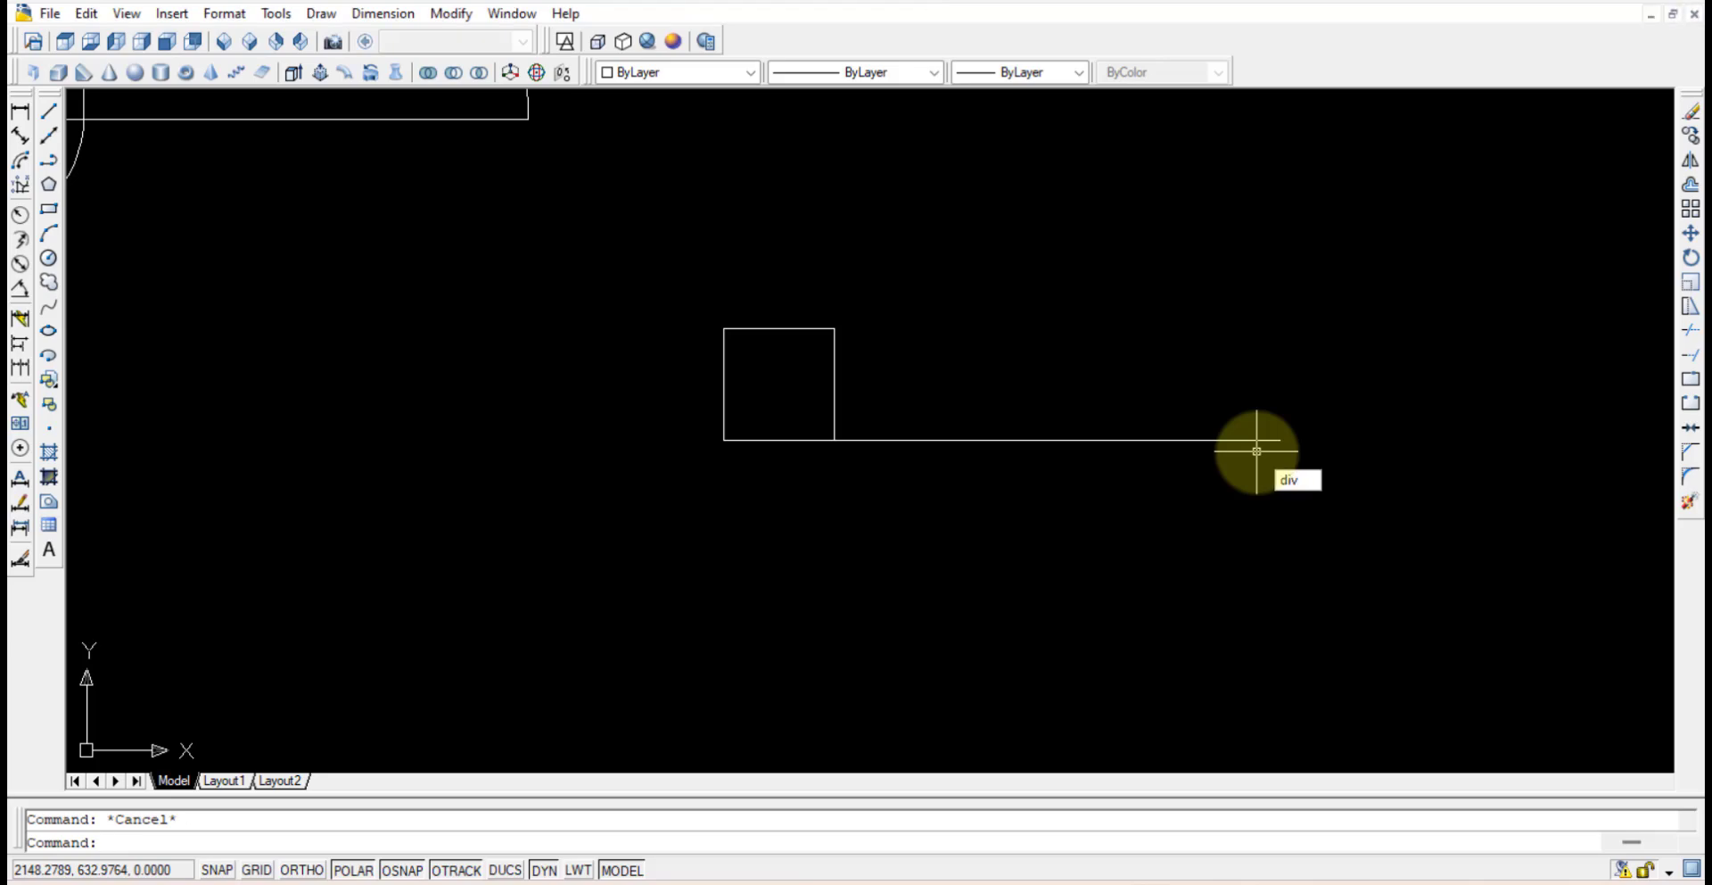
key(Return)
click(1255, 440)
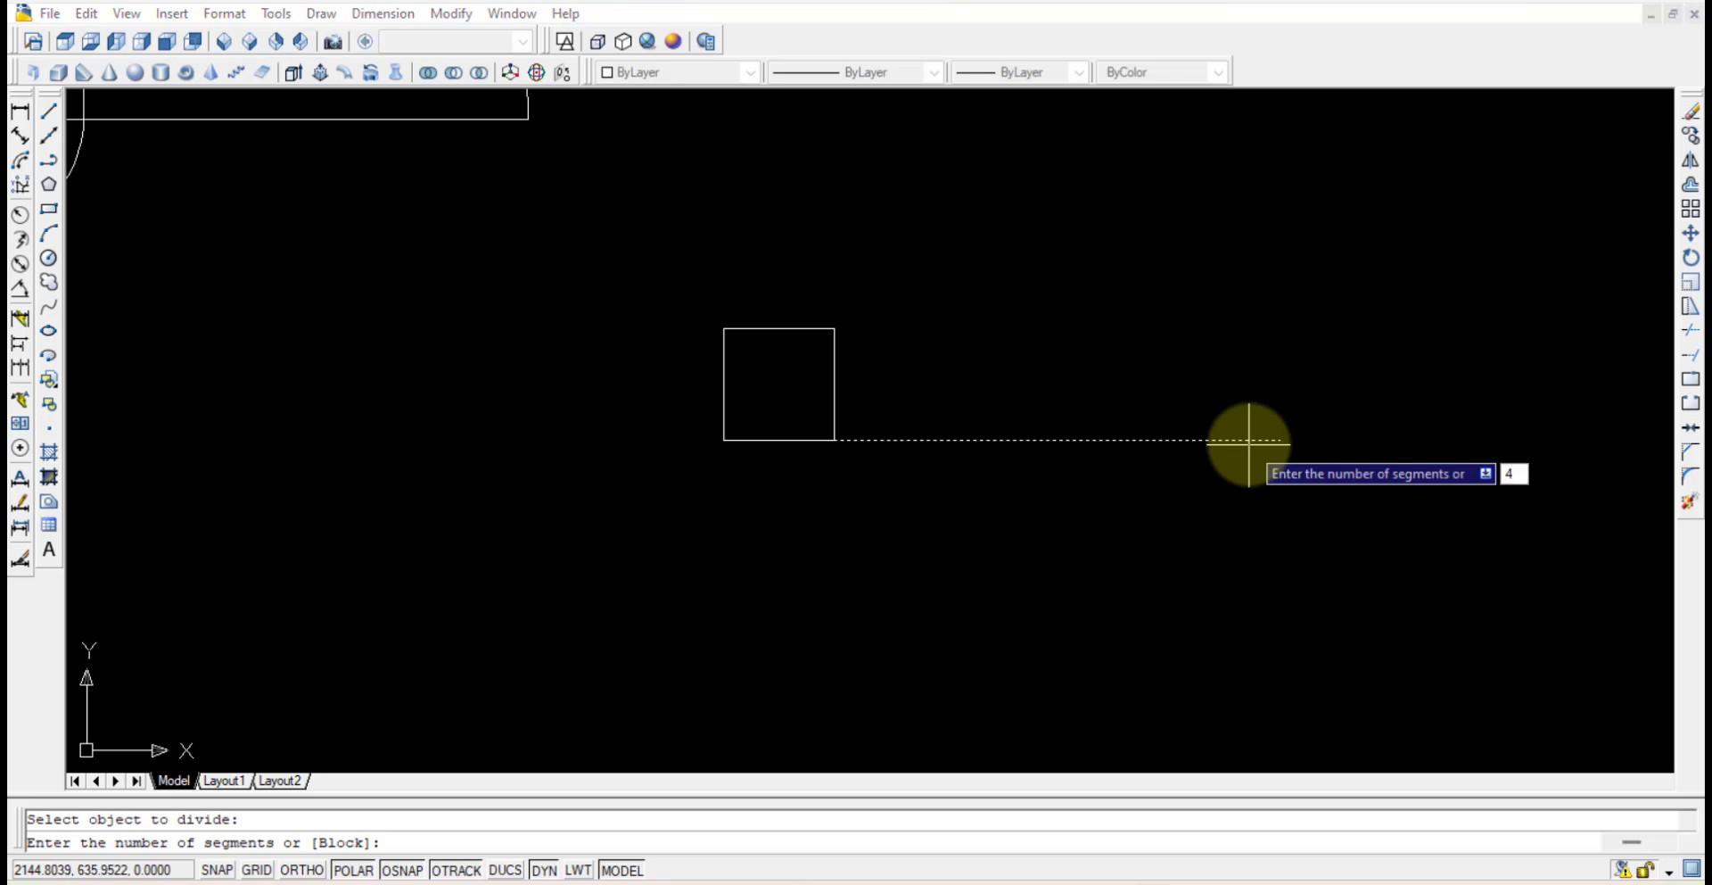
text(4)
key(Return)
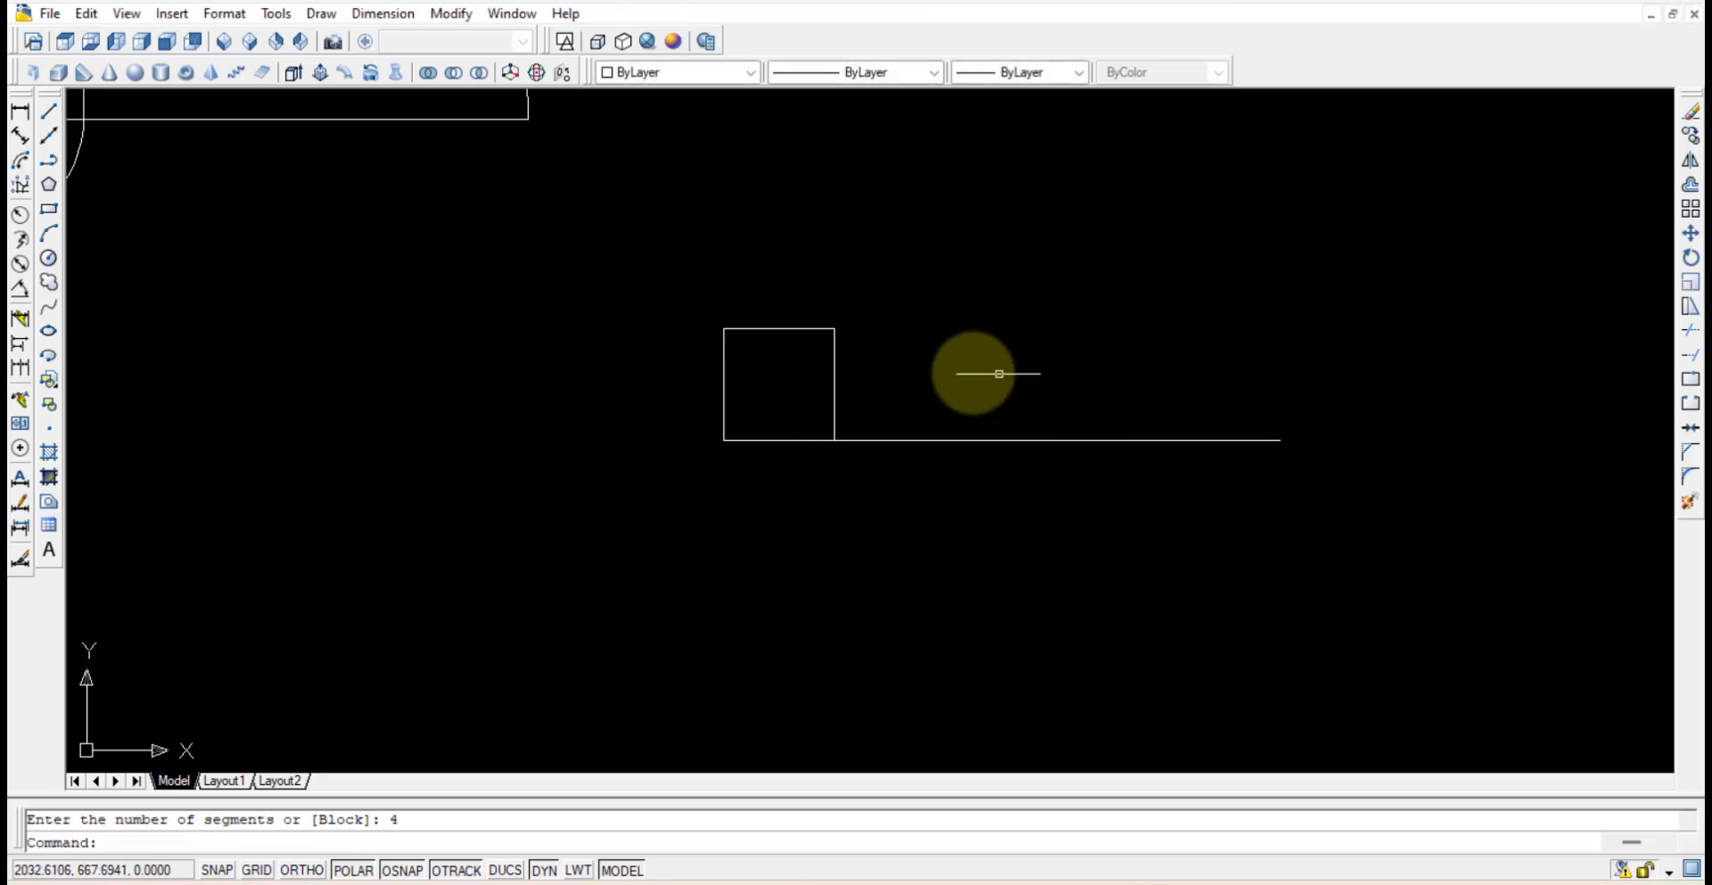
Step: Change the point style to a circle with an X through it, keeping the size relative to the screen
click(899, 372)
click(1320, 531)
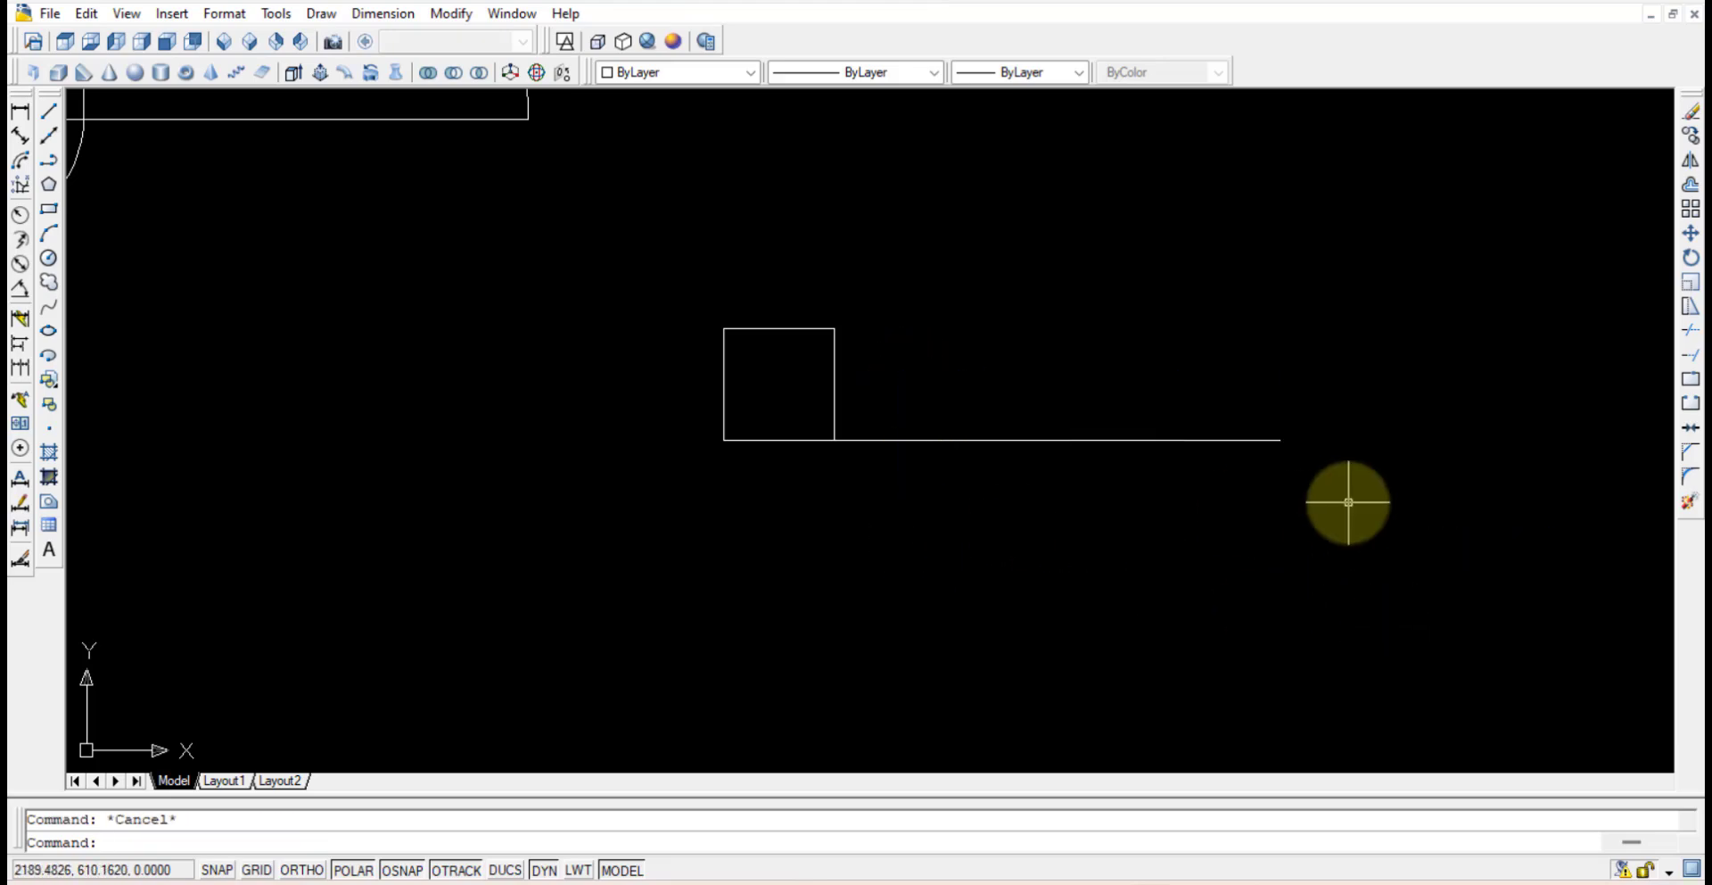
click(233, 18)
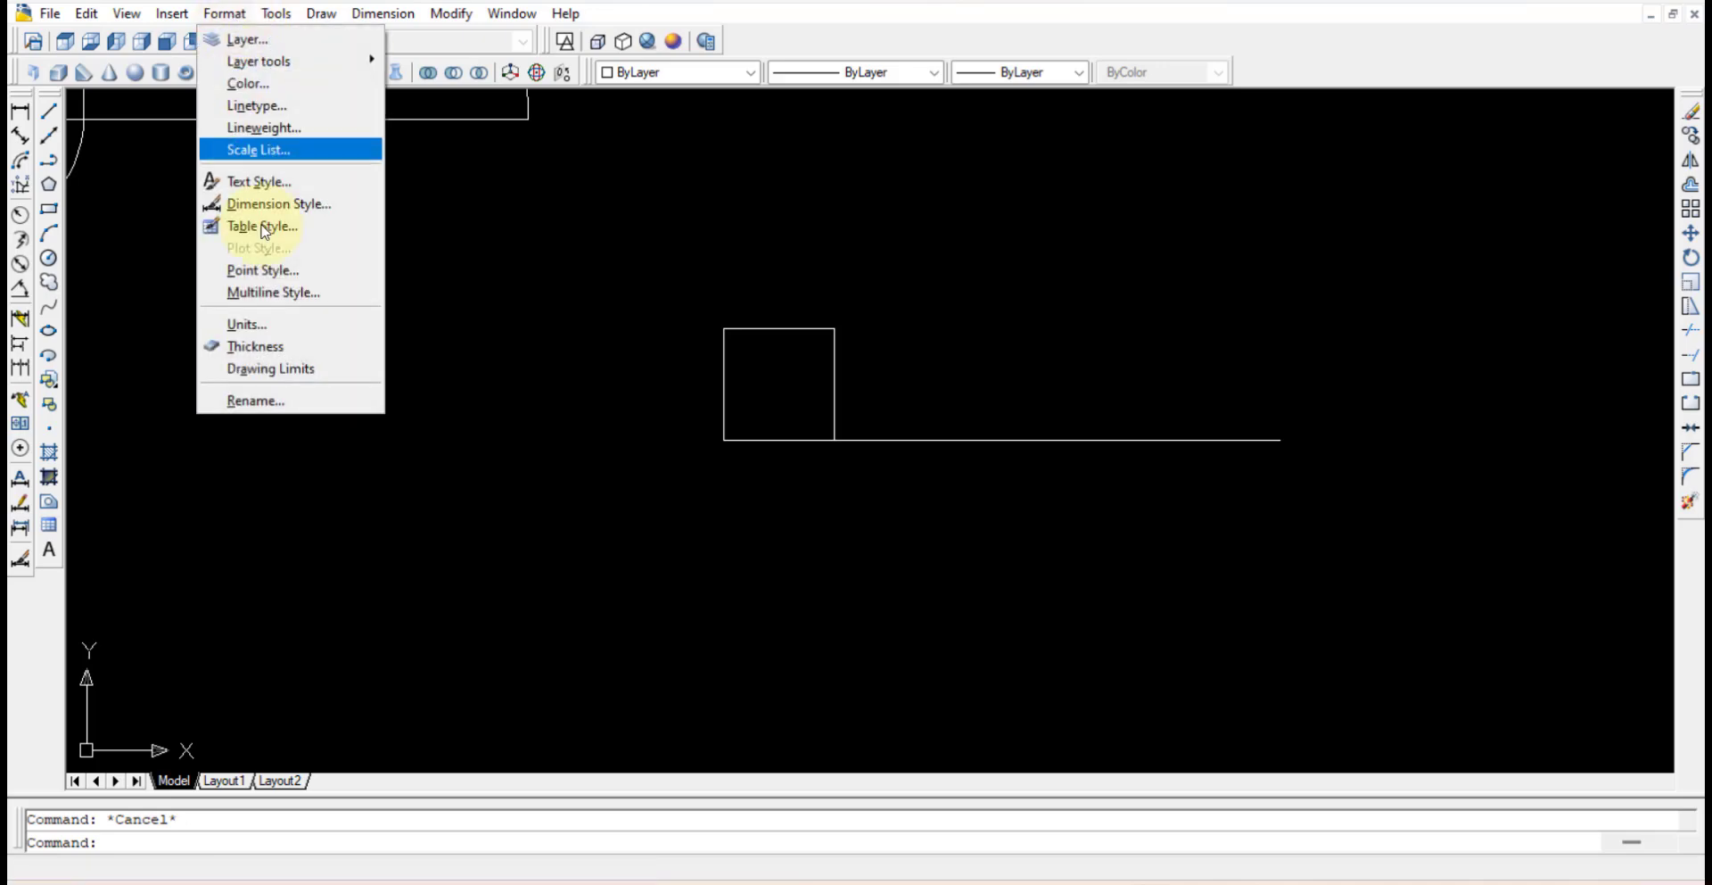
click(267, 276)
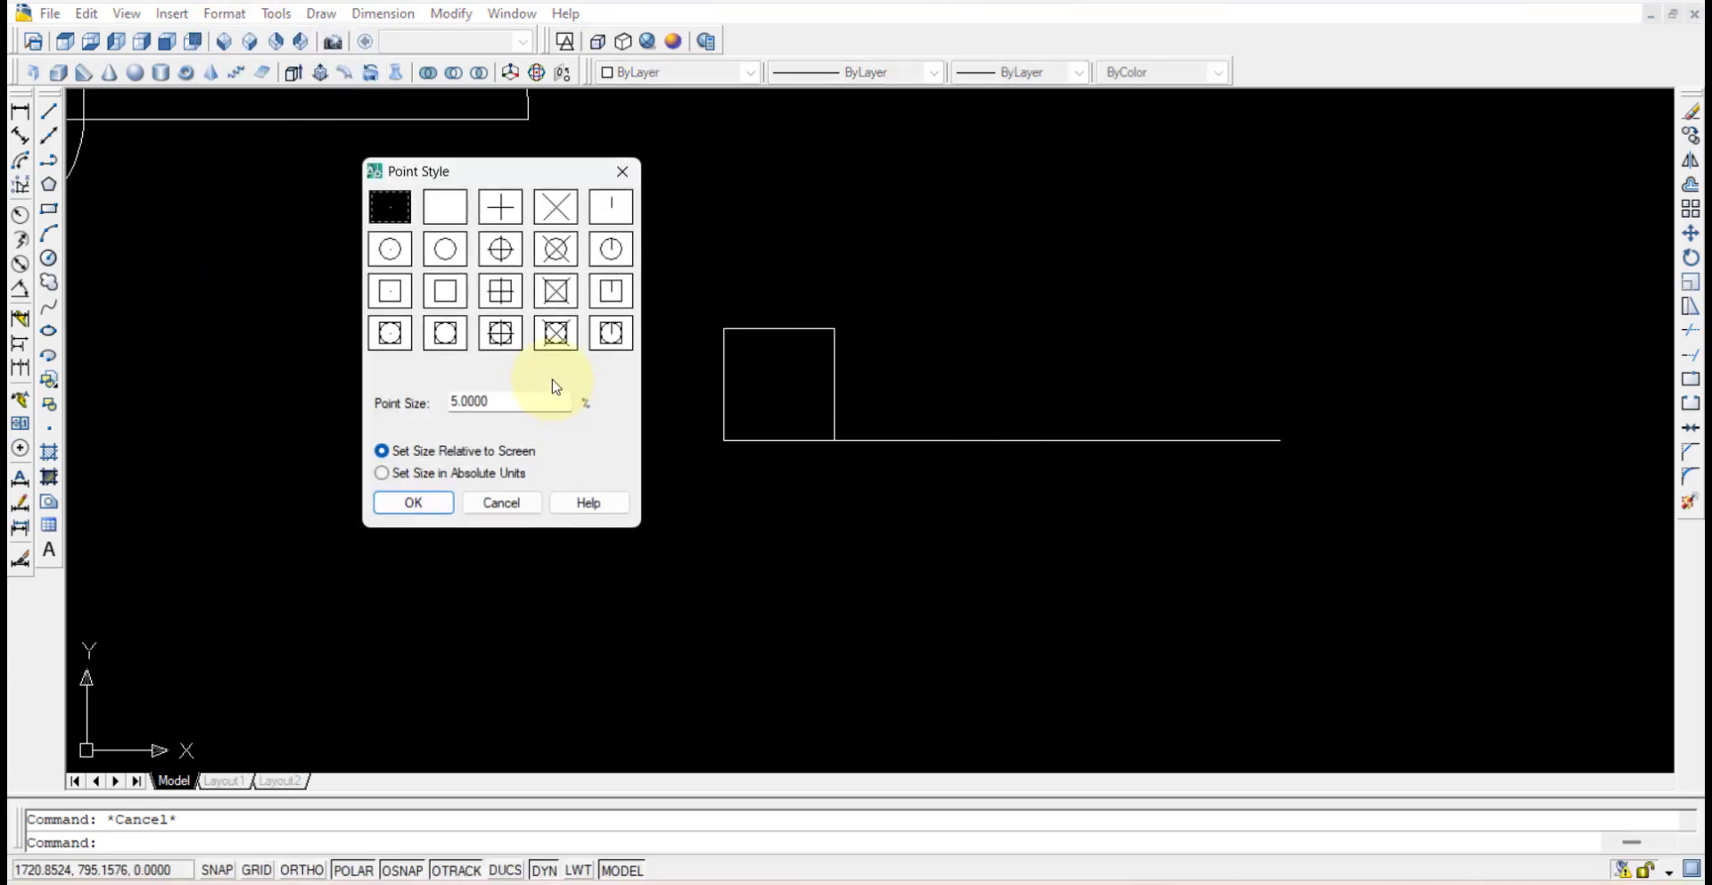
click(445, 498)
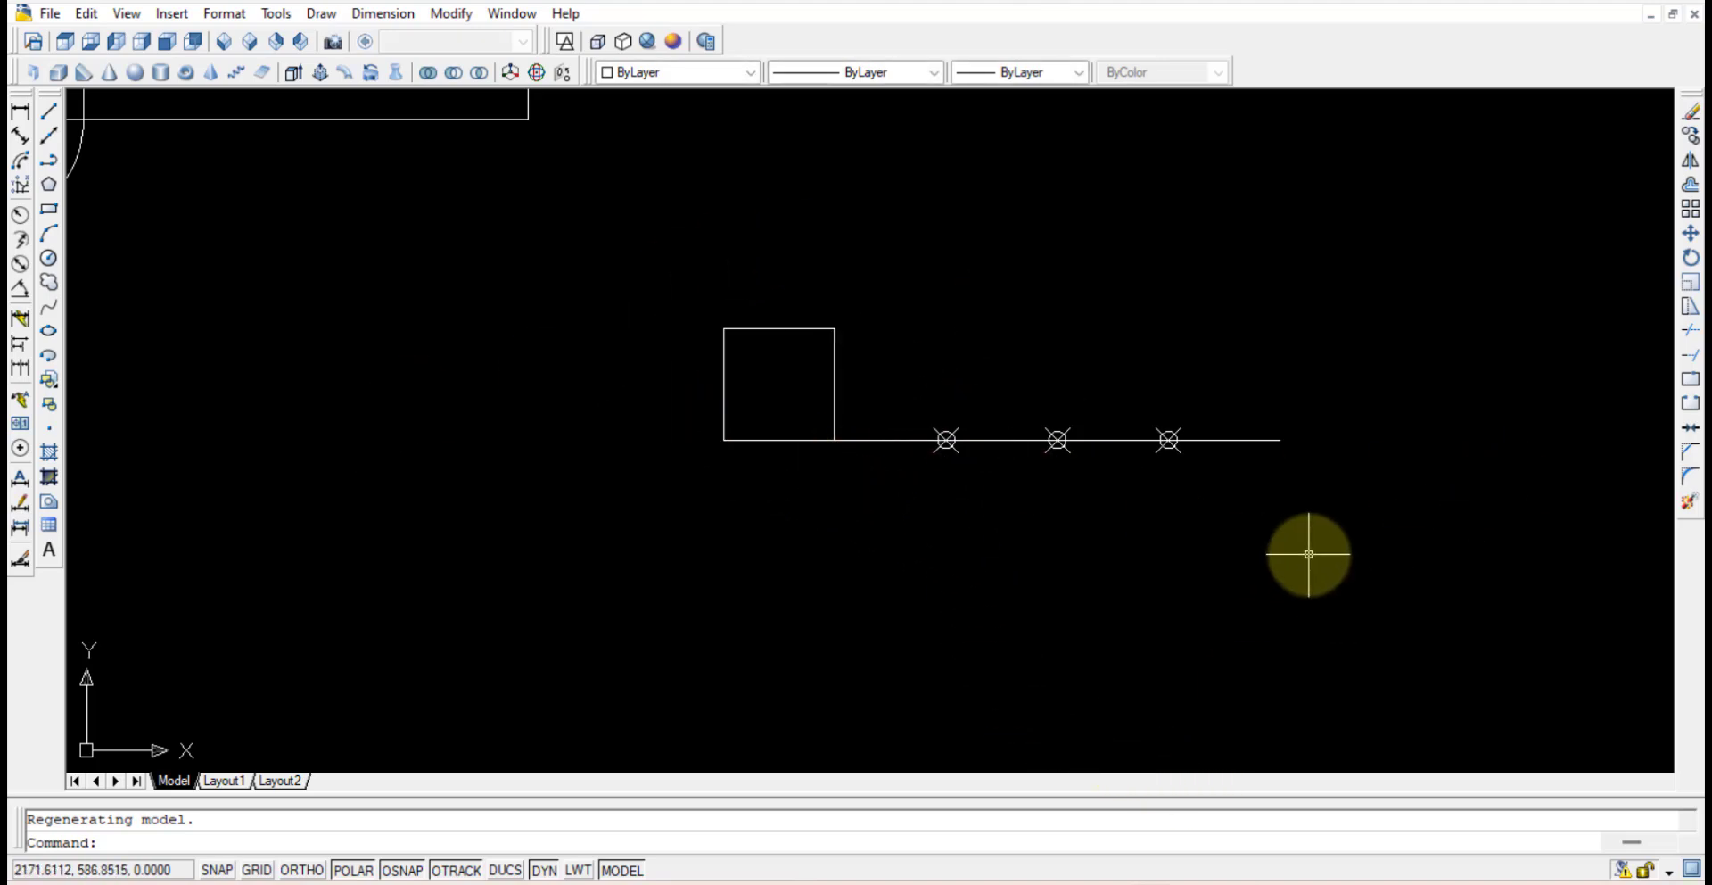
click(1307, 551)
click(886, 347)
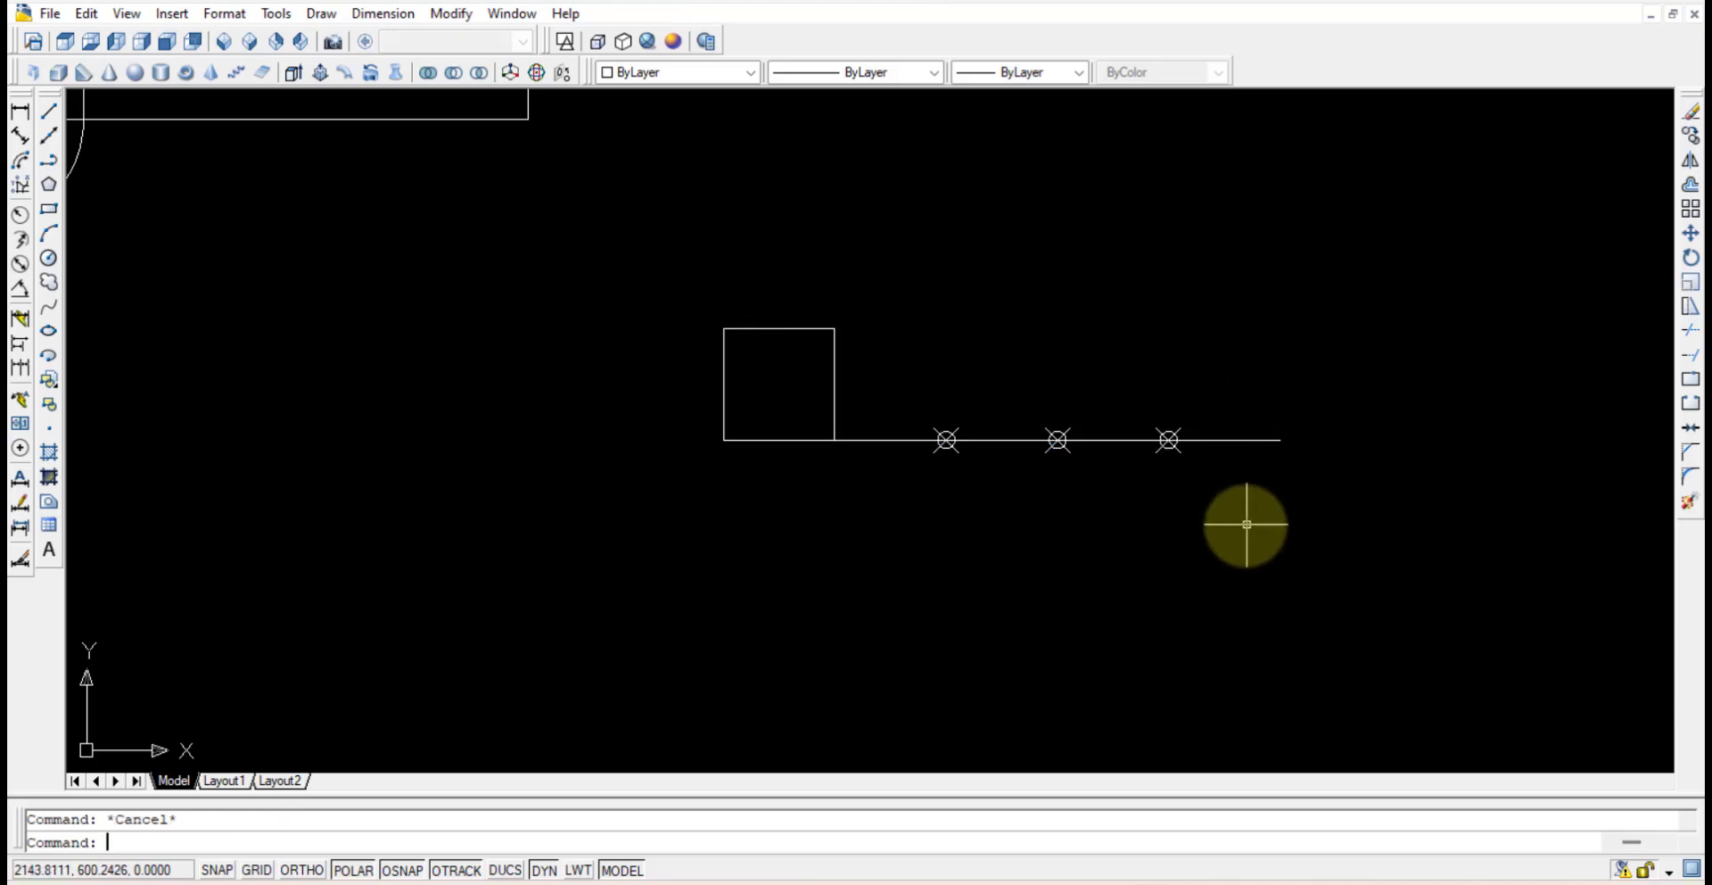
Step: Draw both diagonals of the copied square from corner to opposite corner
click(49, 111)
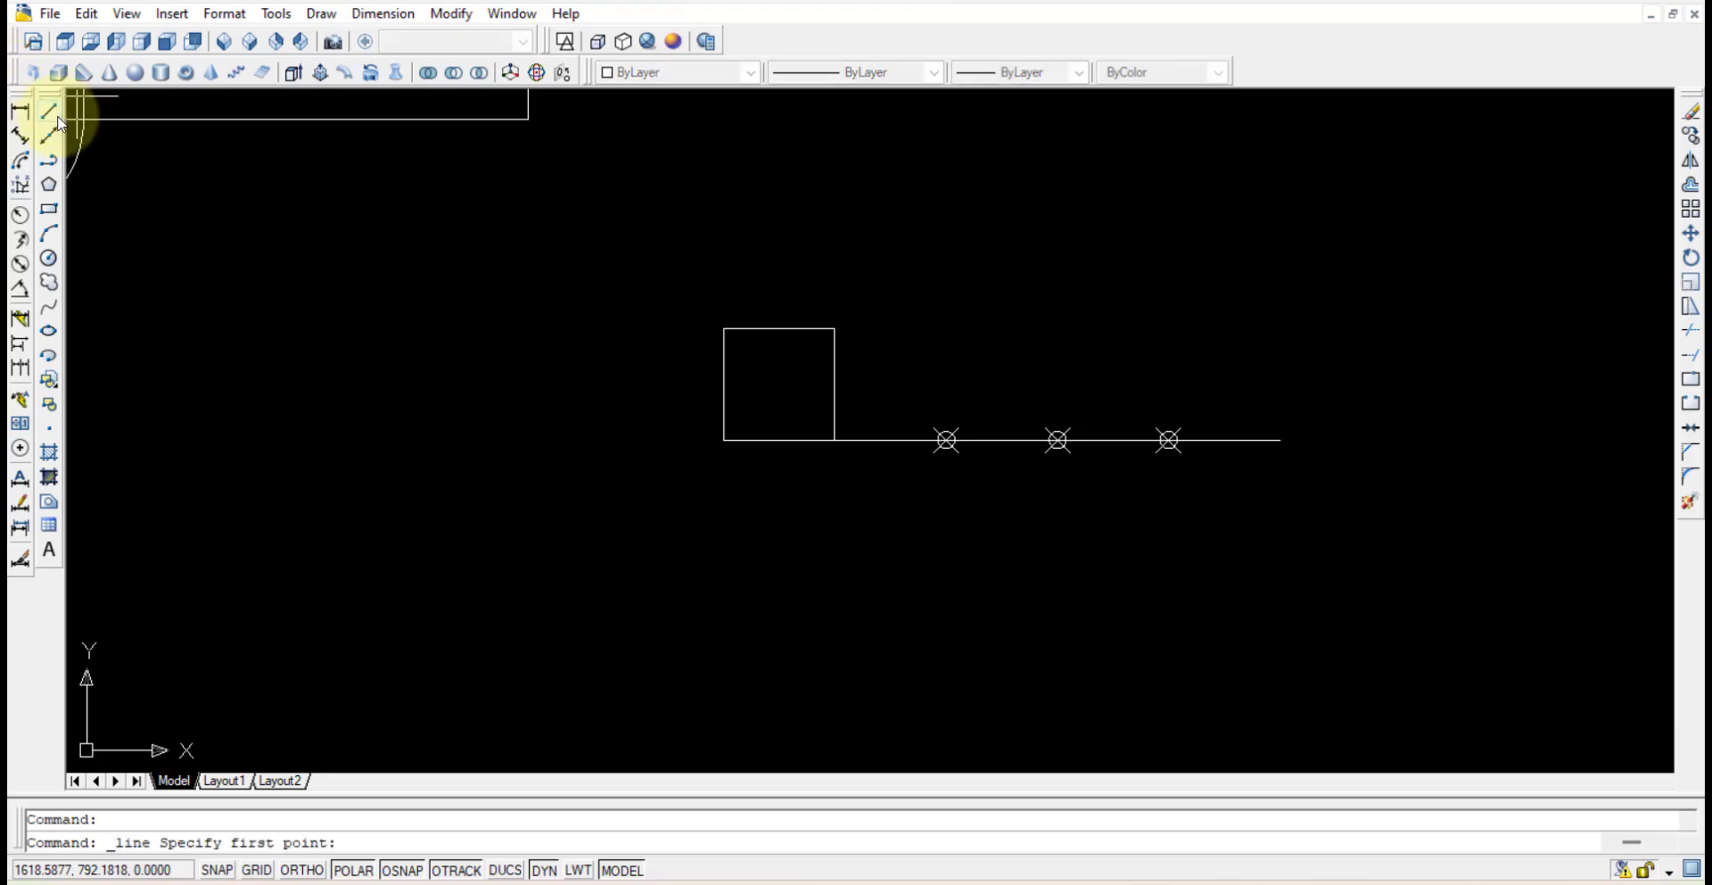
click(723, 437)
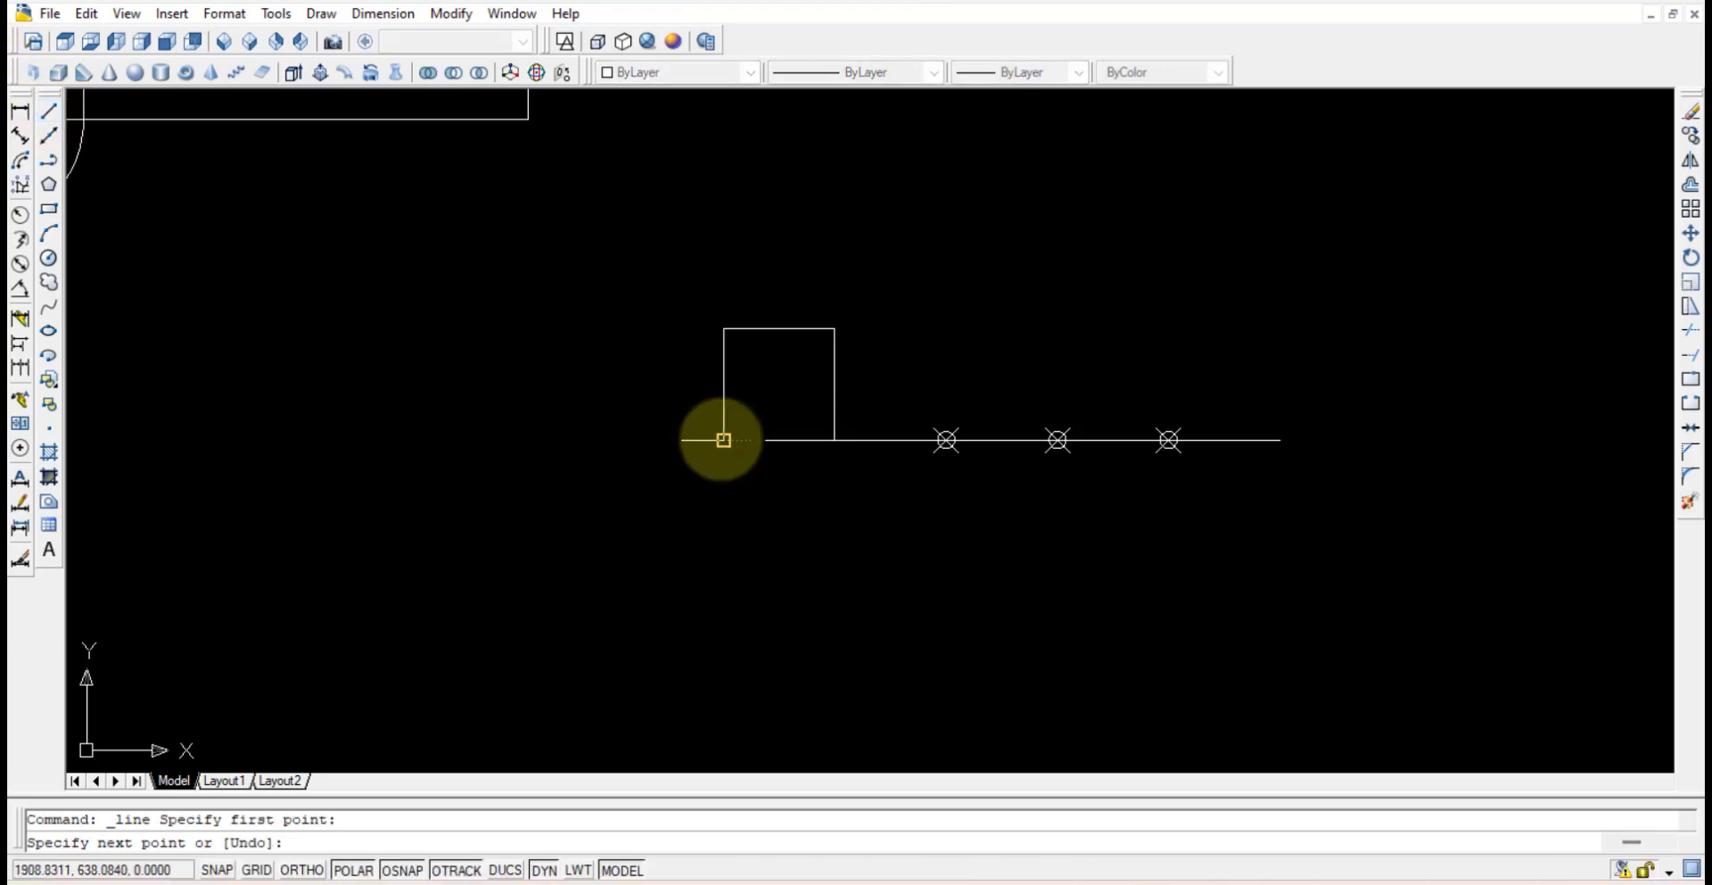
click(831, 329)
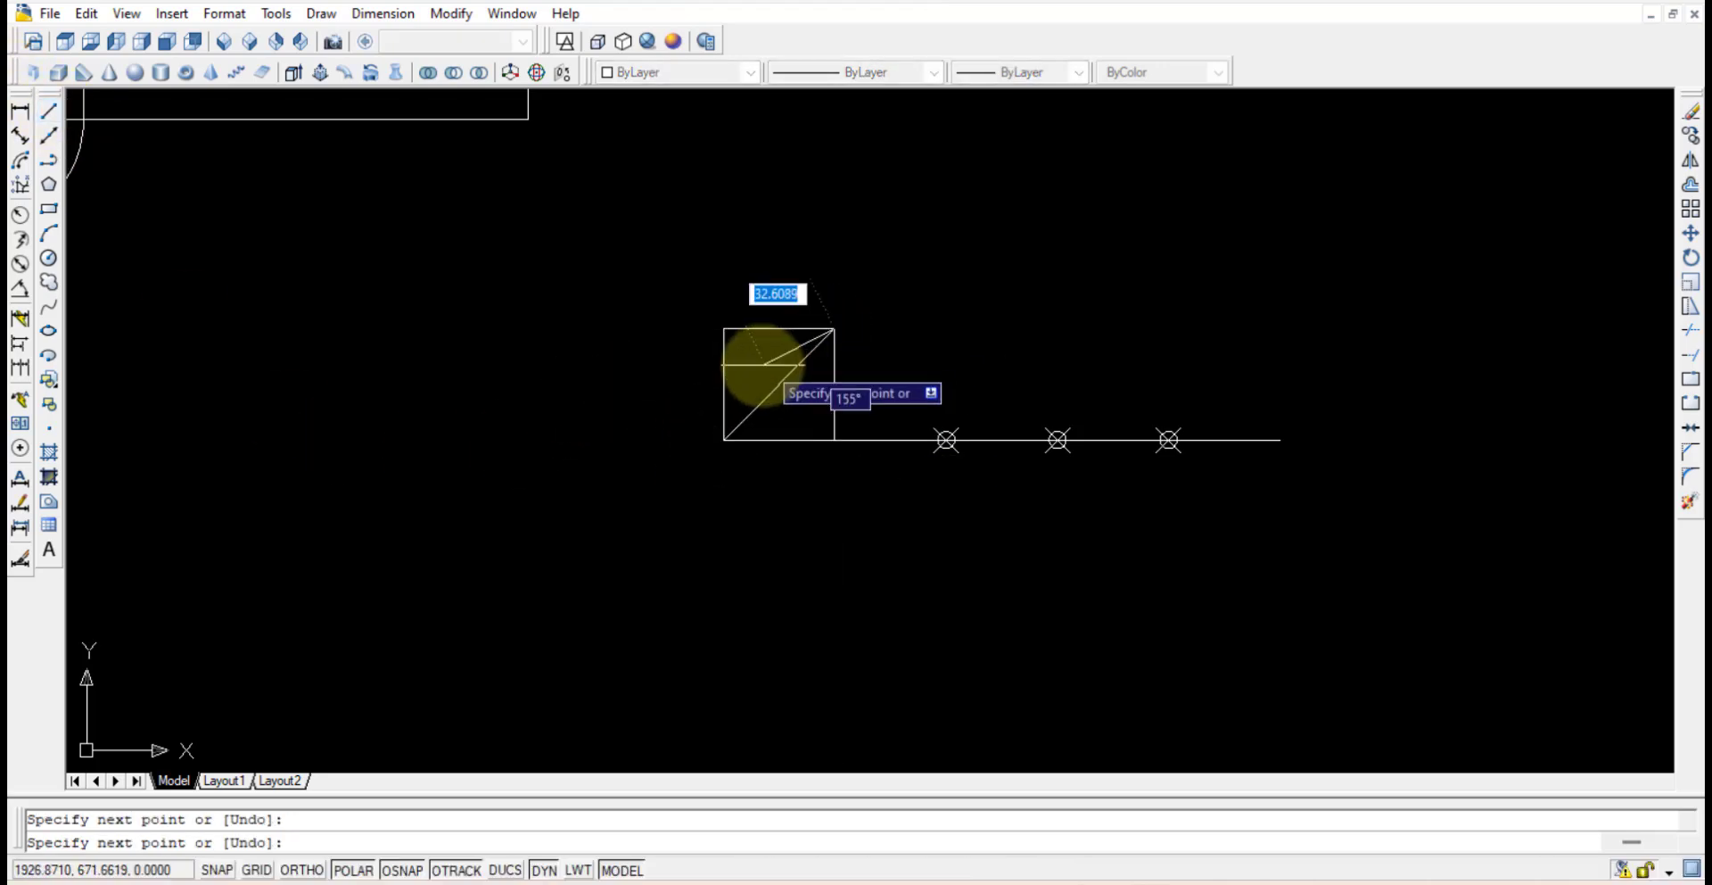
key(Return)
key(Return)
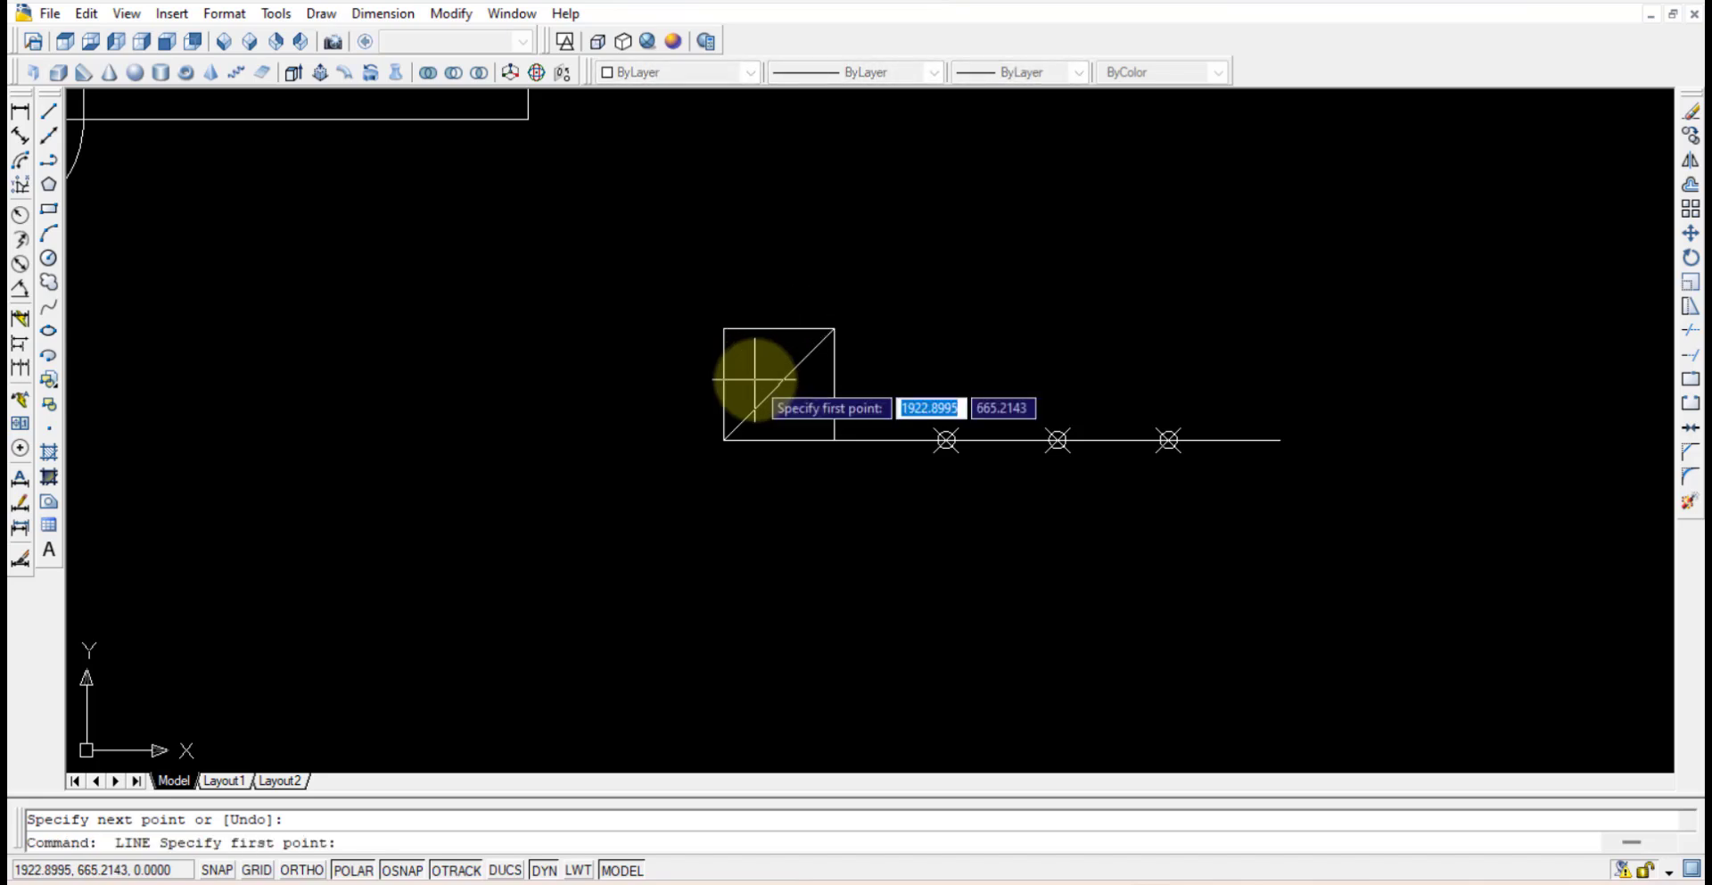
click(726, 330)
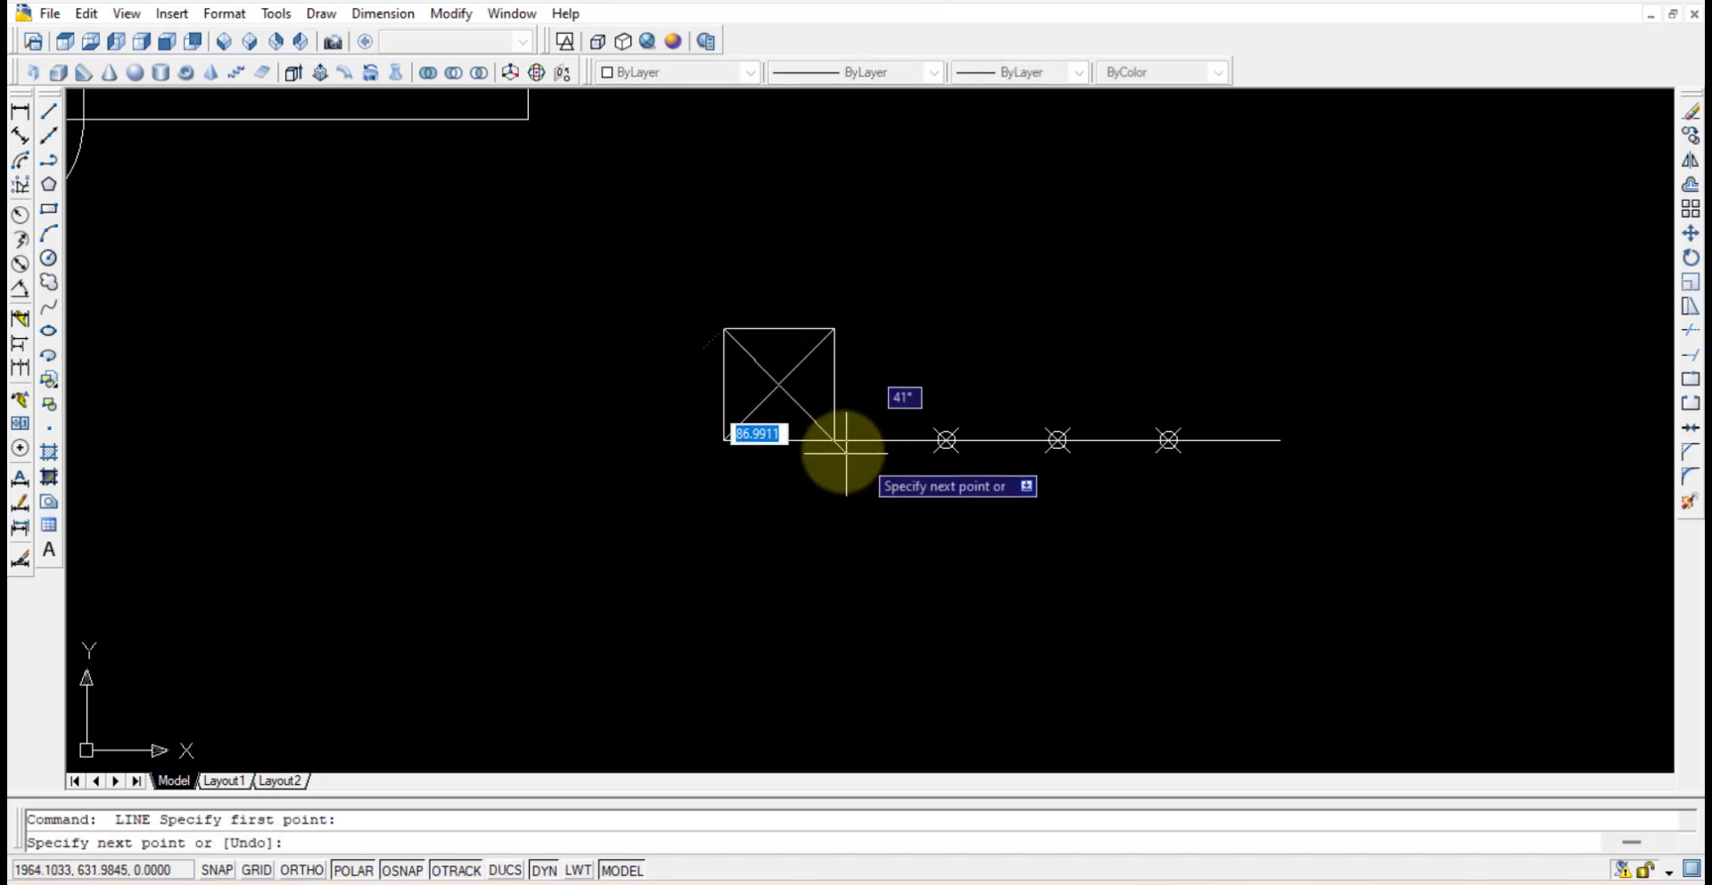
click(835, 440)
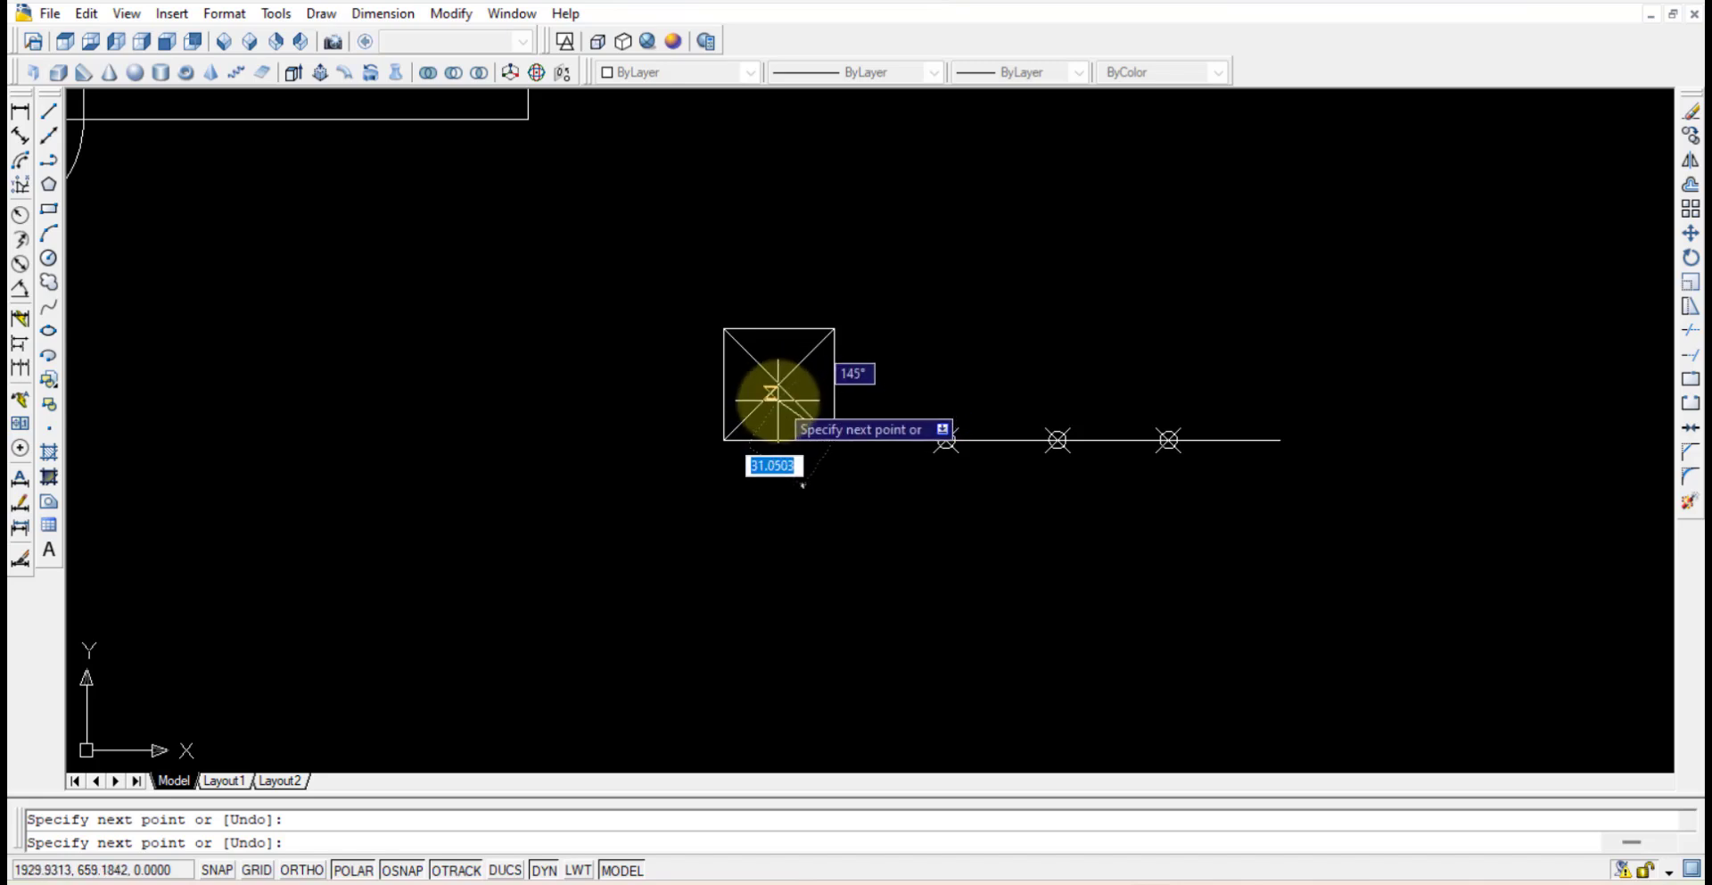
key(Escape)
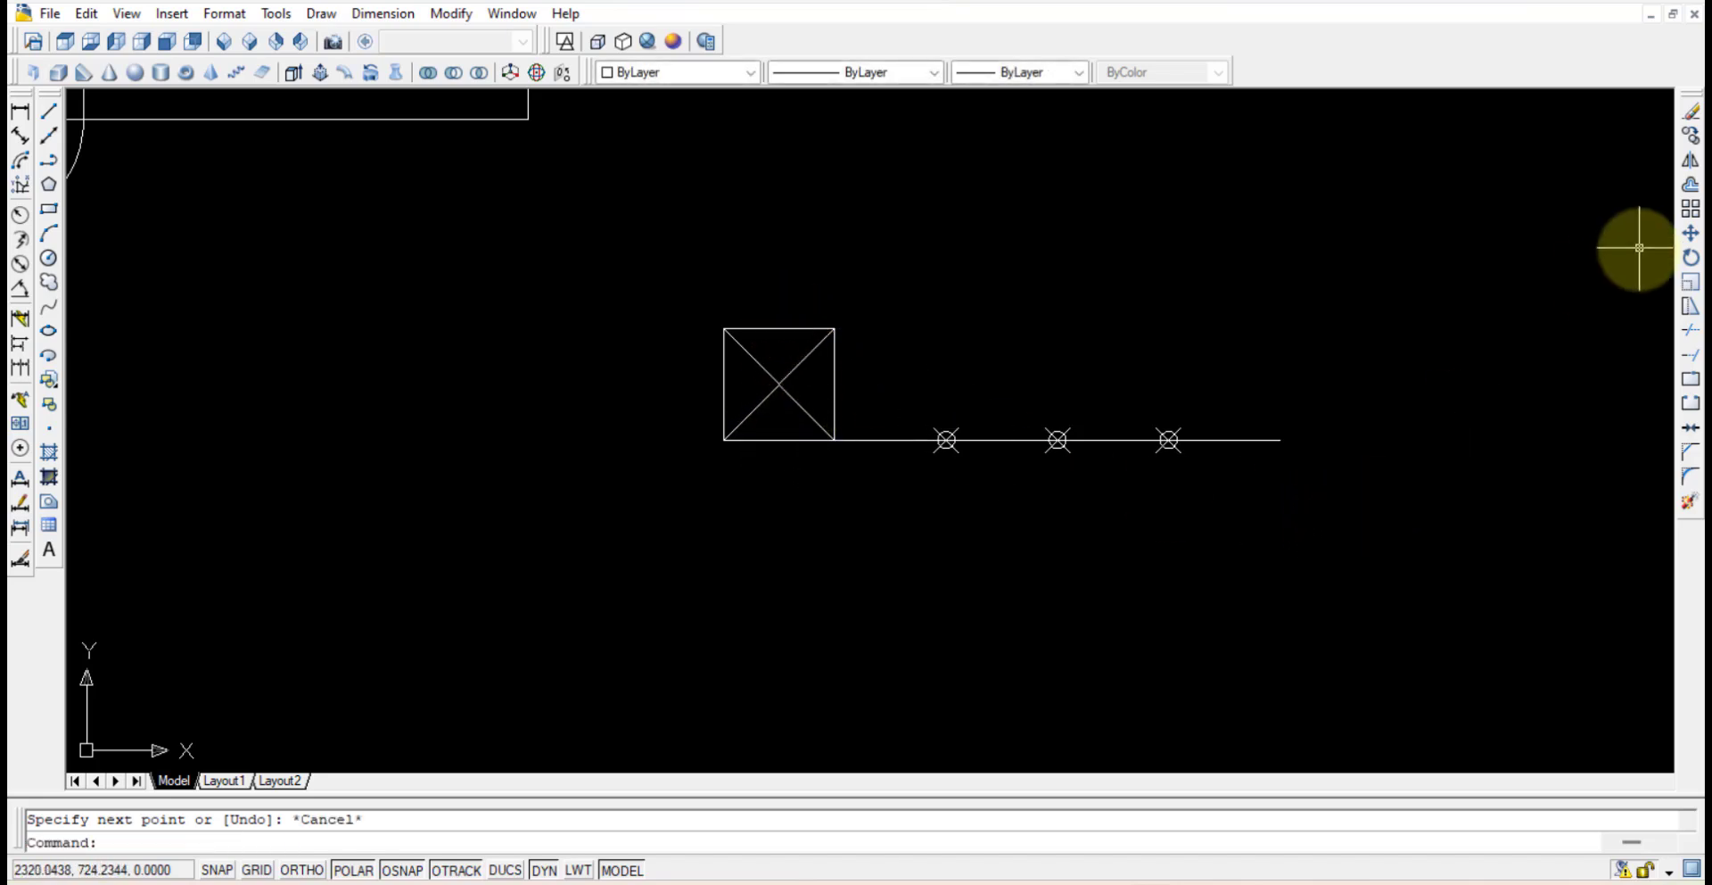
Step: Polar-array the 200-unit line and its three division points around the diagonals' intersection, with 4 items filling 360 degrees
click(1690, 208)
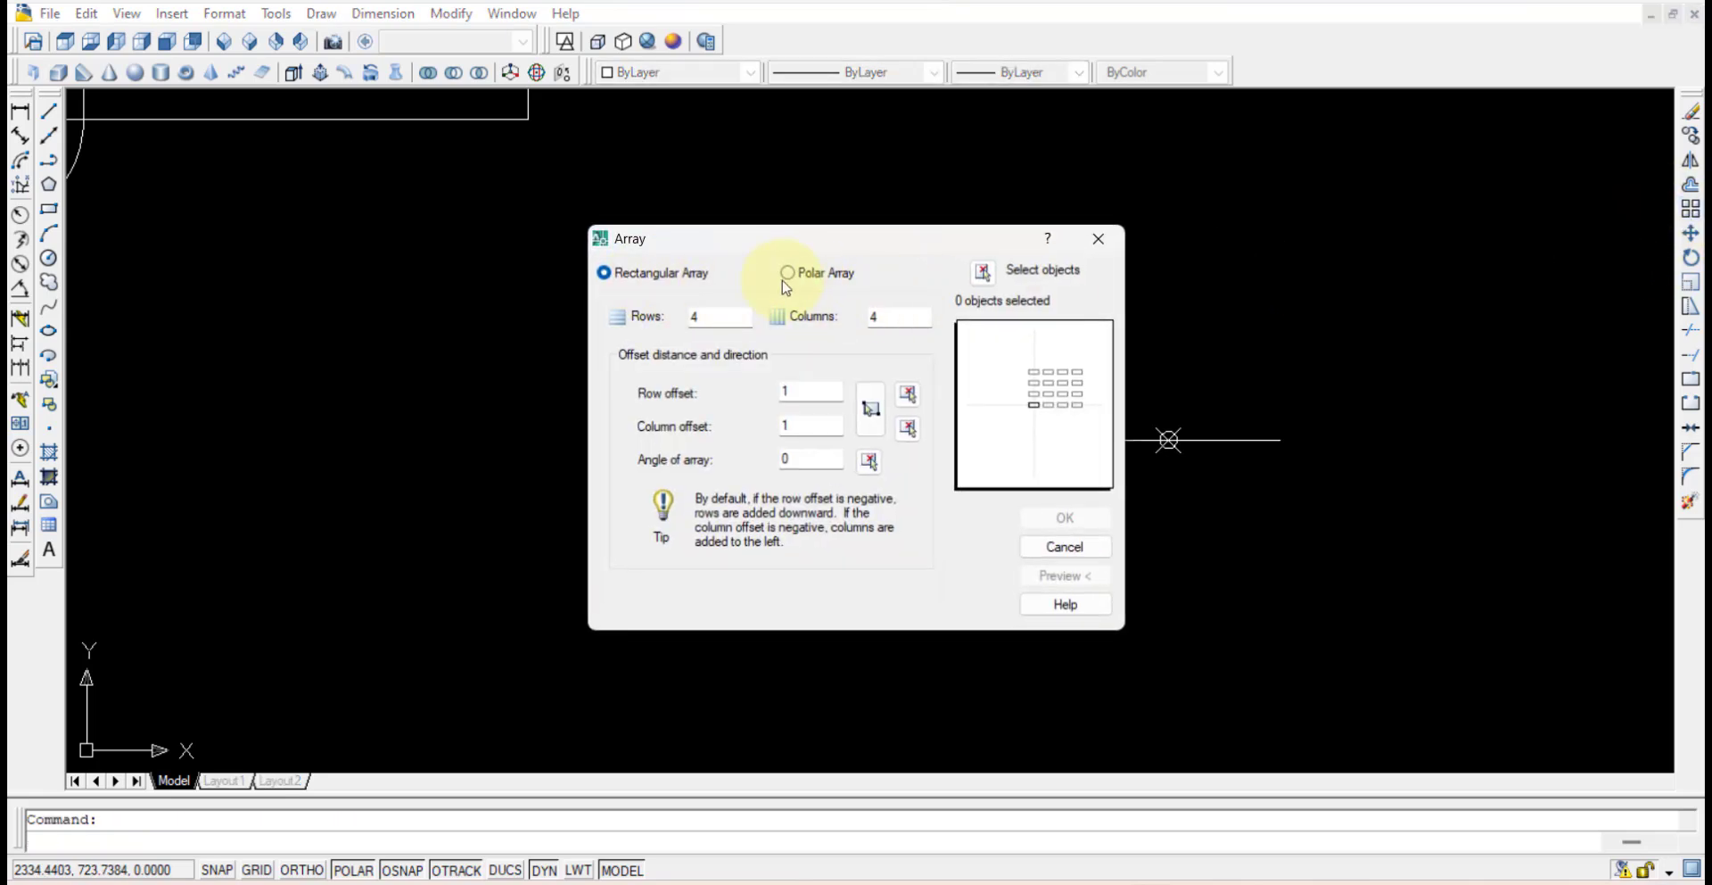
click(788, 274)
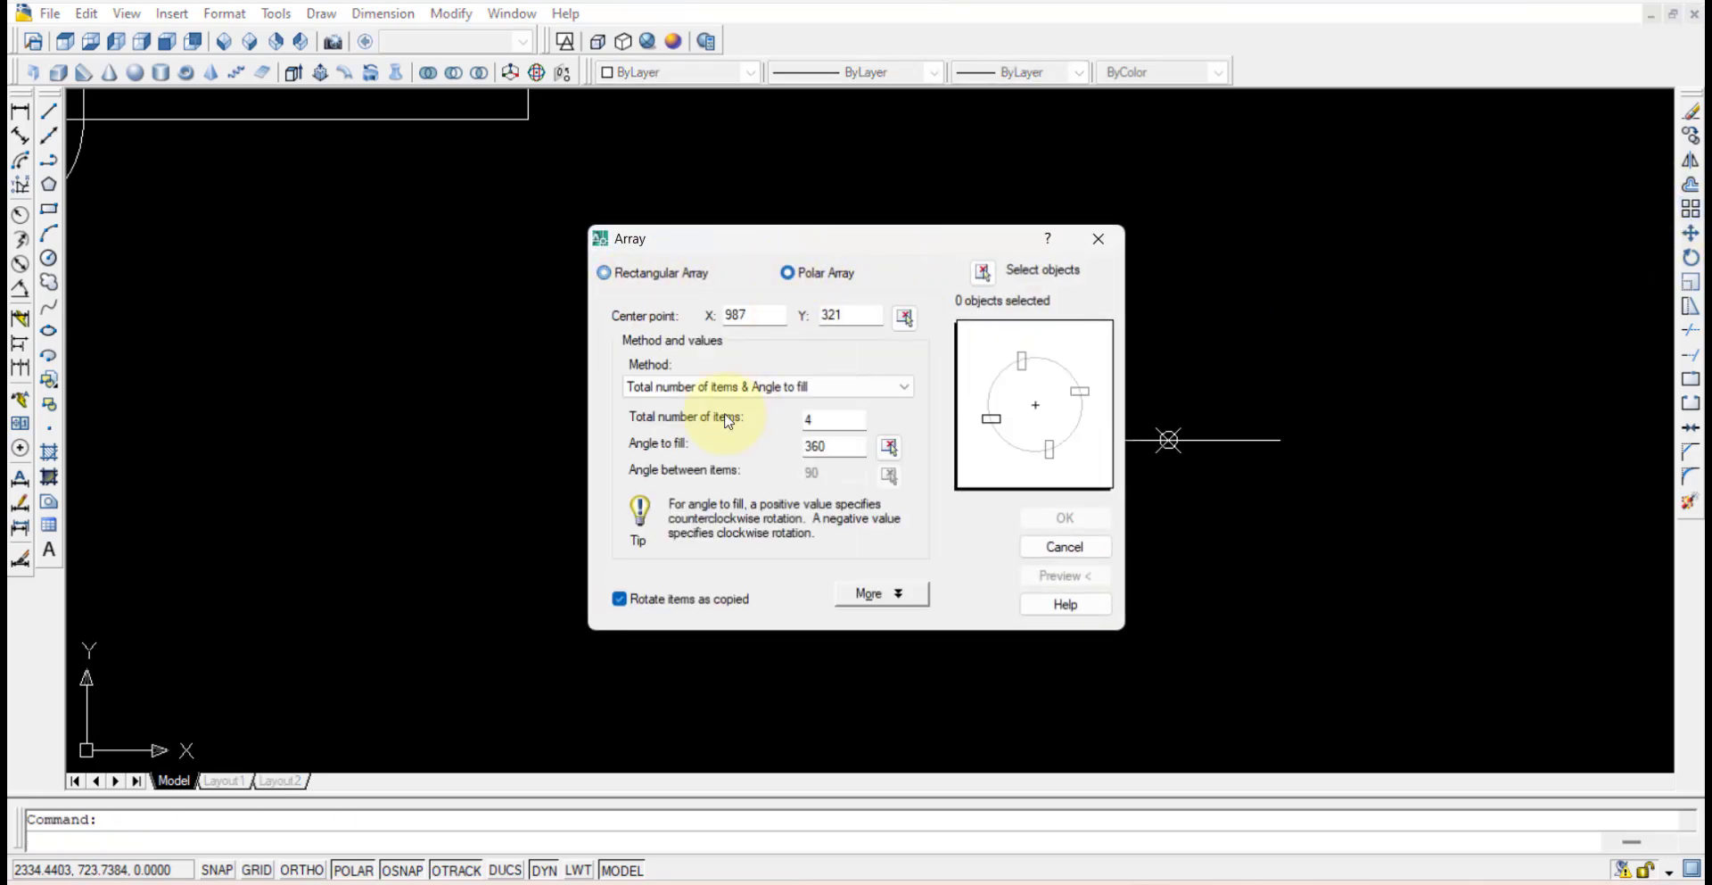
click(983, 273)
click(1275, 441)
click(1217, 495)
click(937, 383)
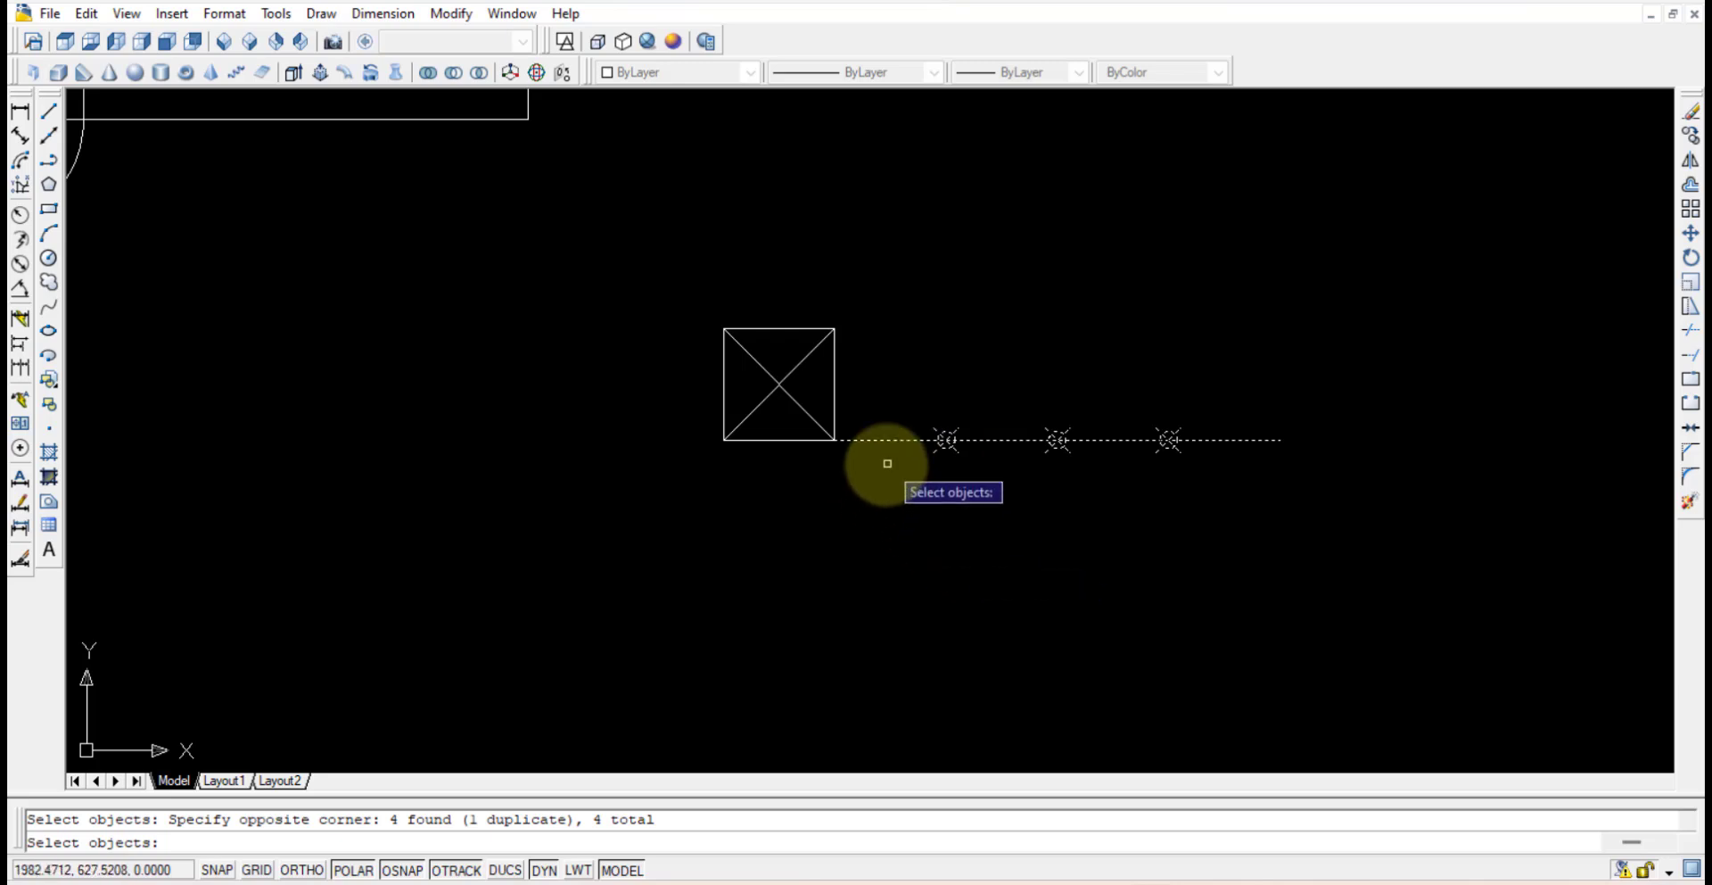
key(Return)
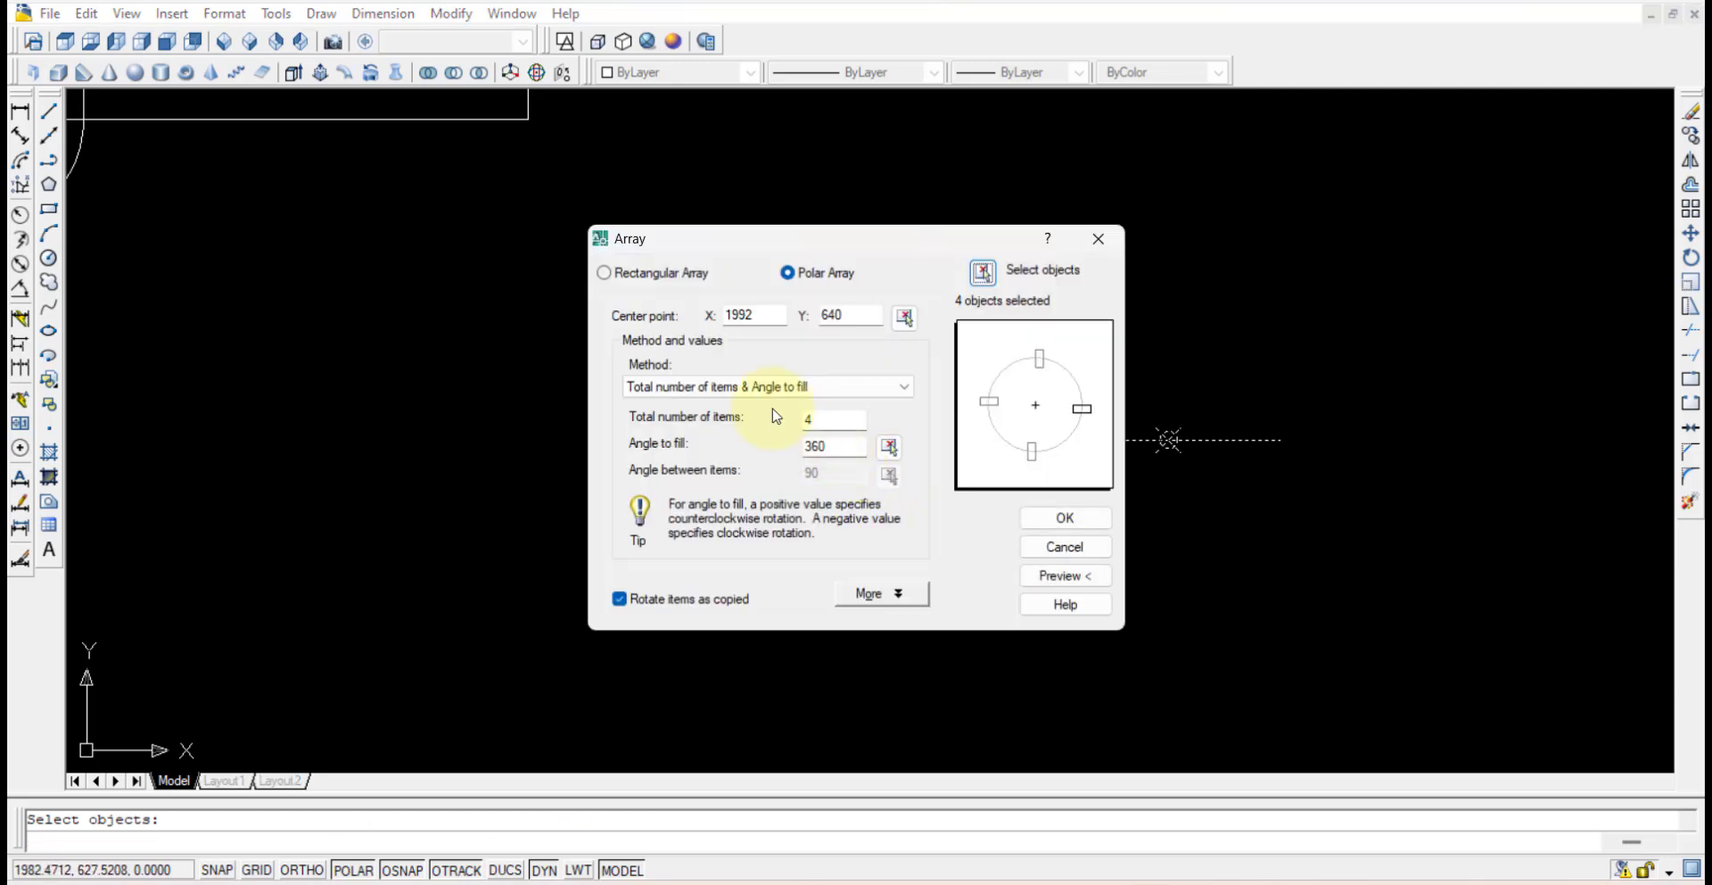
click(905, 317)
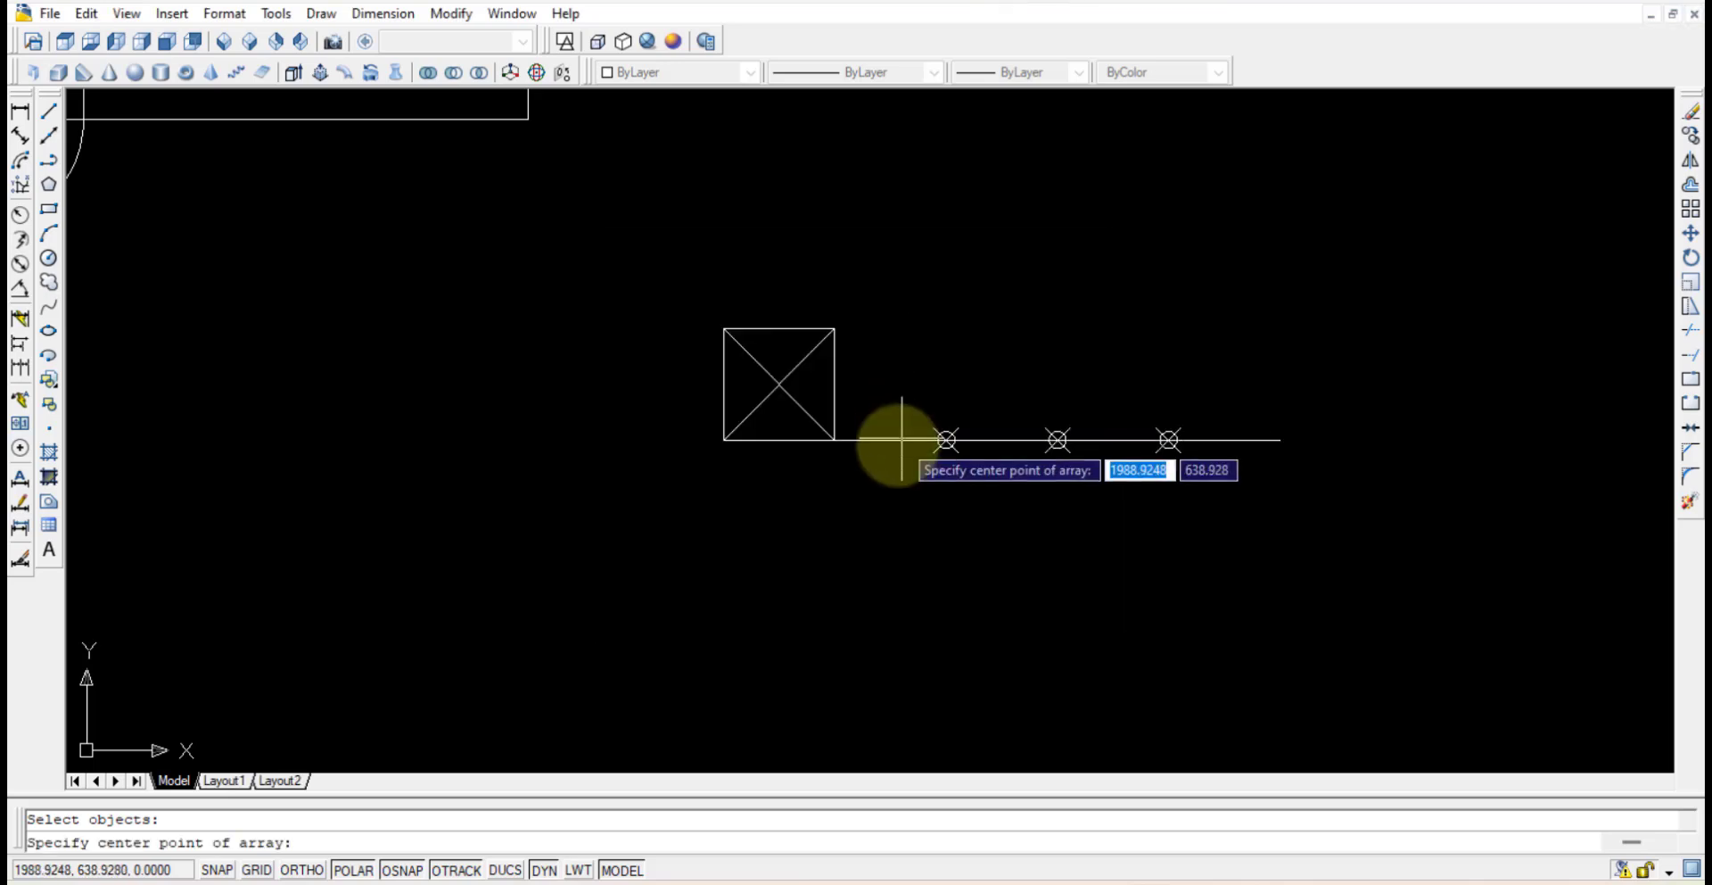
click(779, 383)
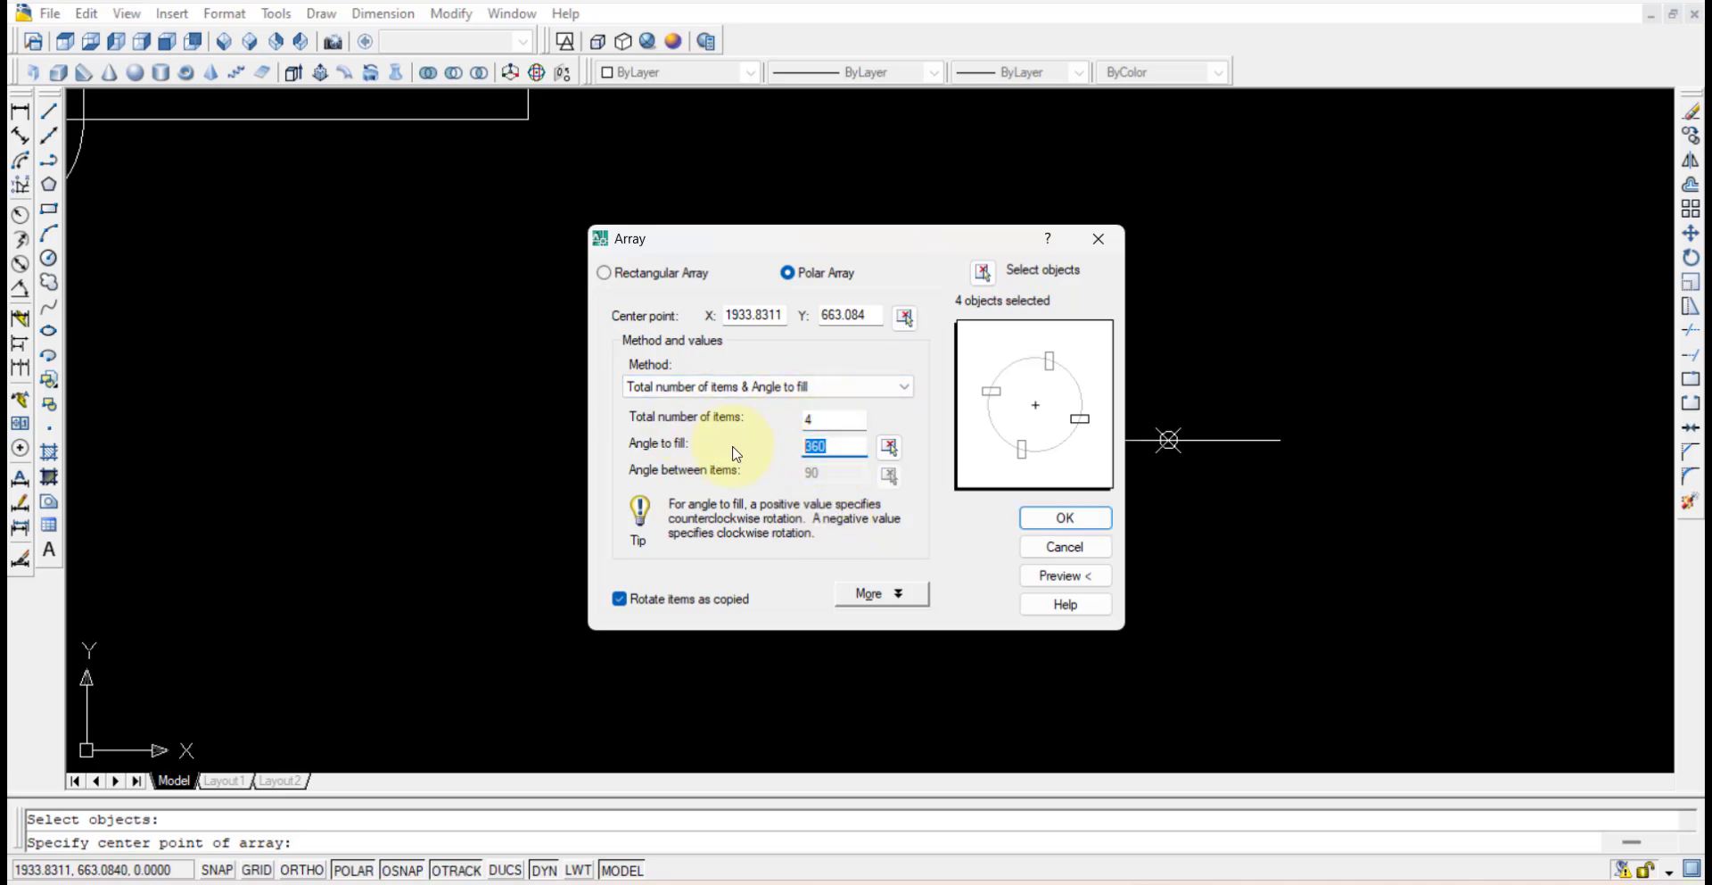
click(1066, 520)
scroll(883, 495, down, 2)
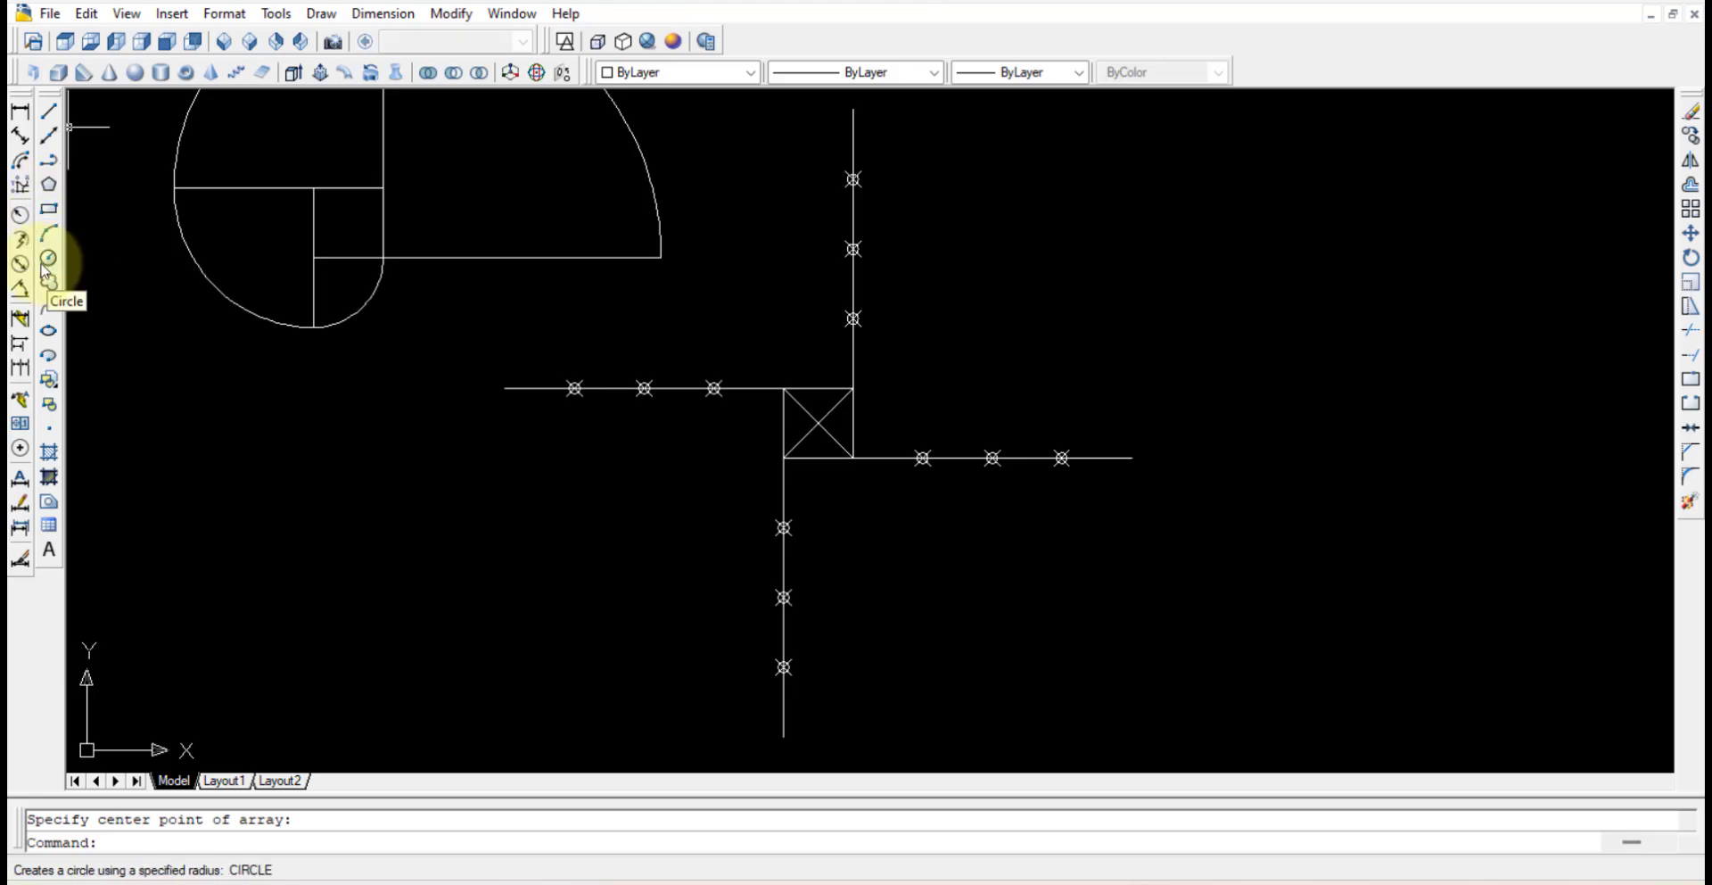
Step: Draw a polyline from the square's lower-right corner through the lower line's first, left line's second and upper line's third points to the right line's end
click(53, 172)
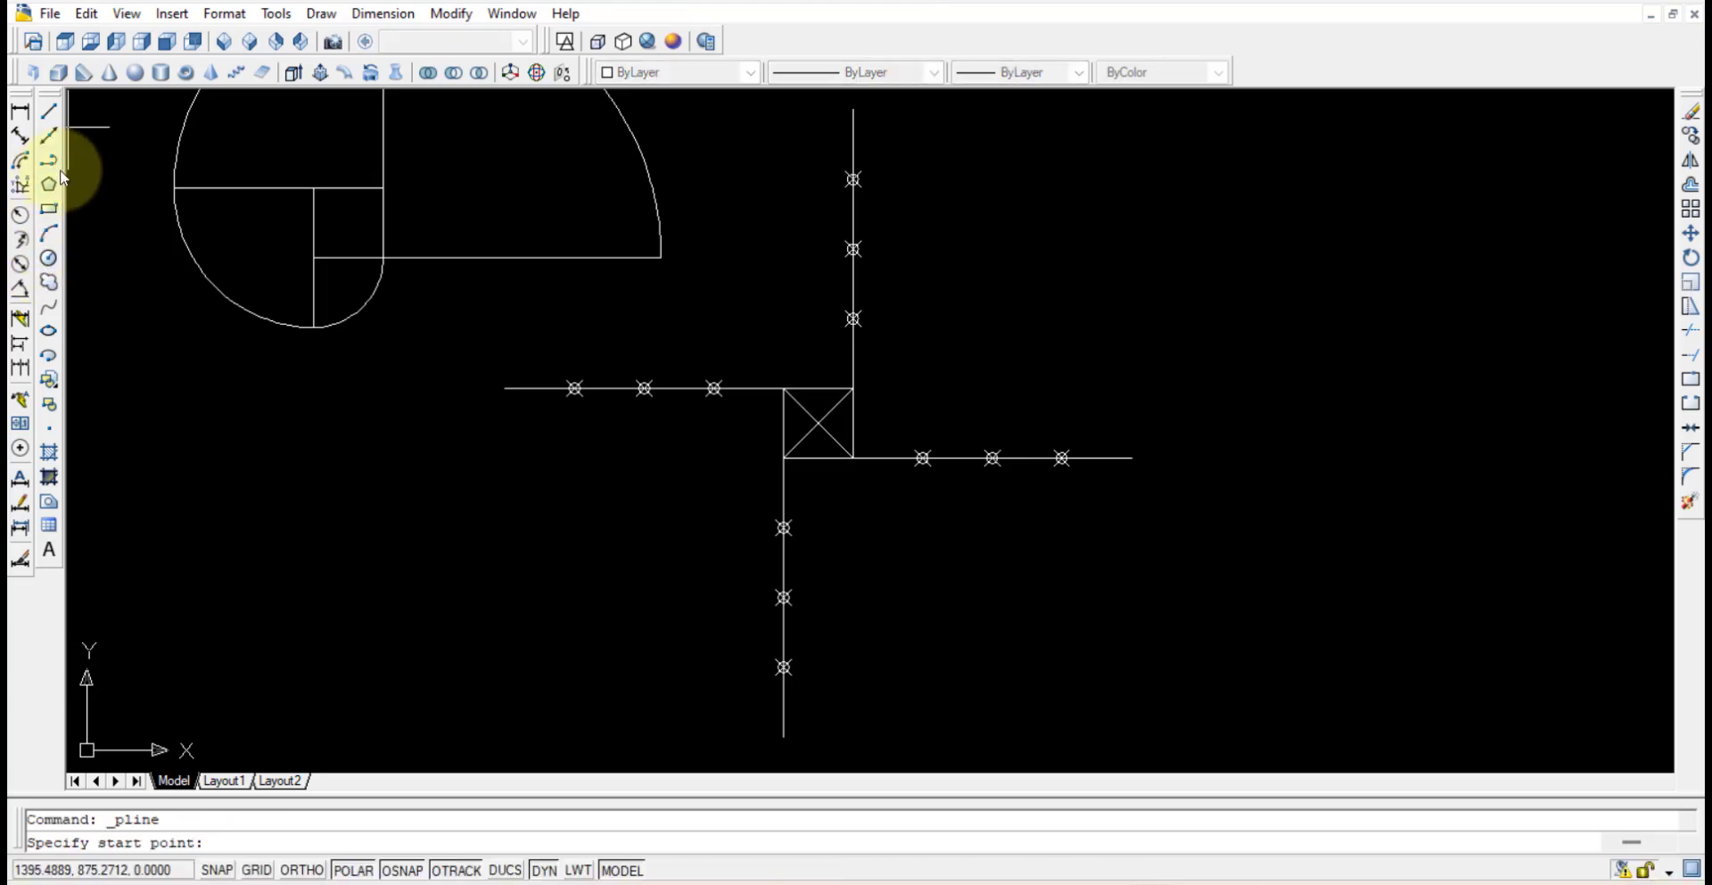
click(852, 457)
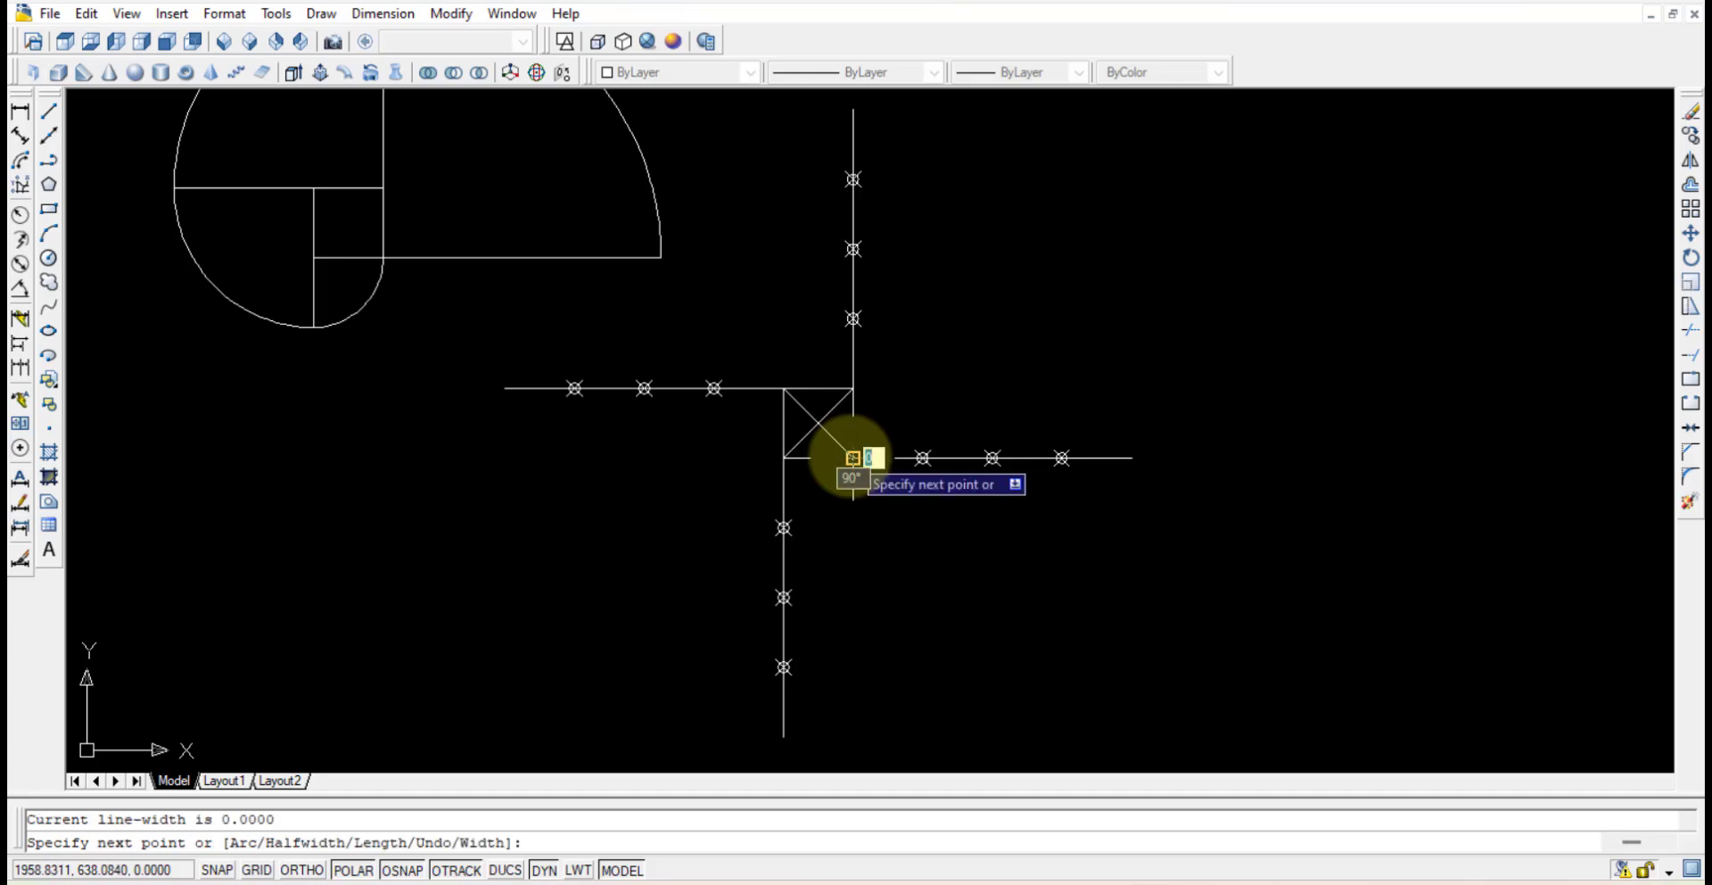
click(783, 527)
click(644, 388)
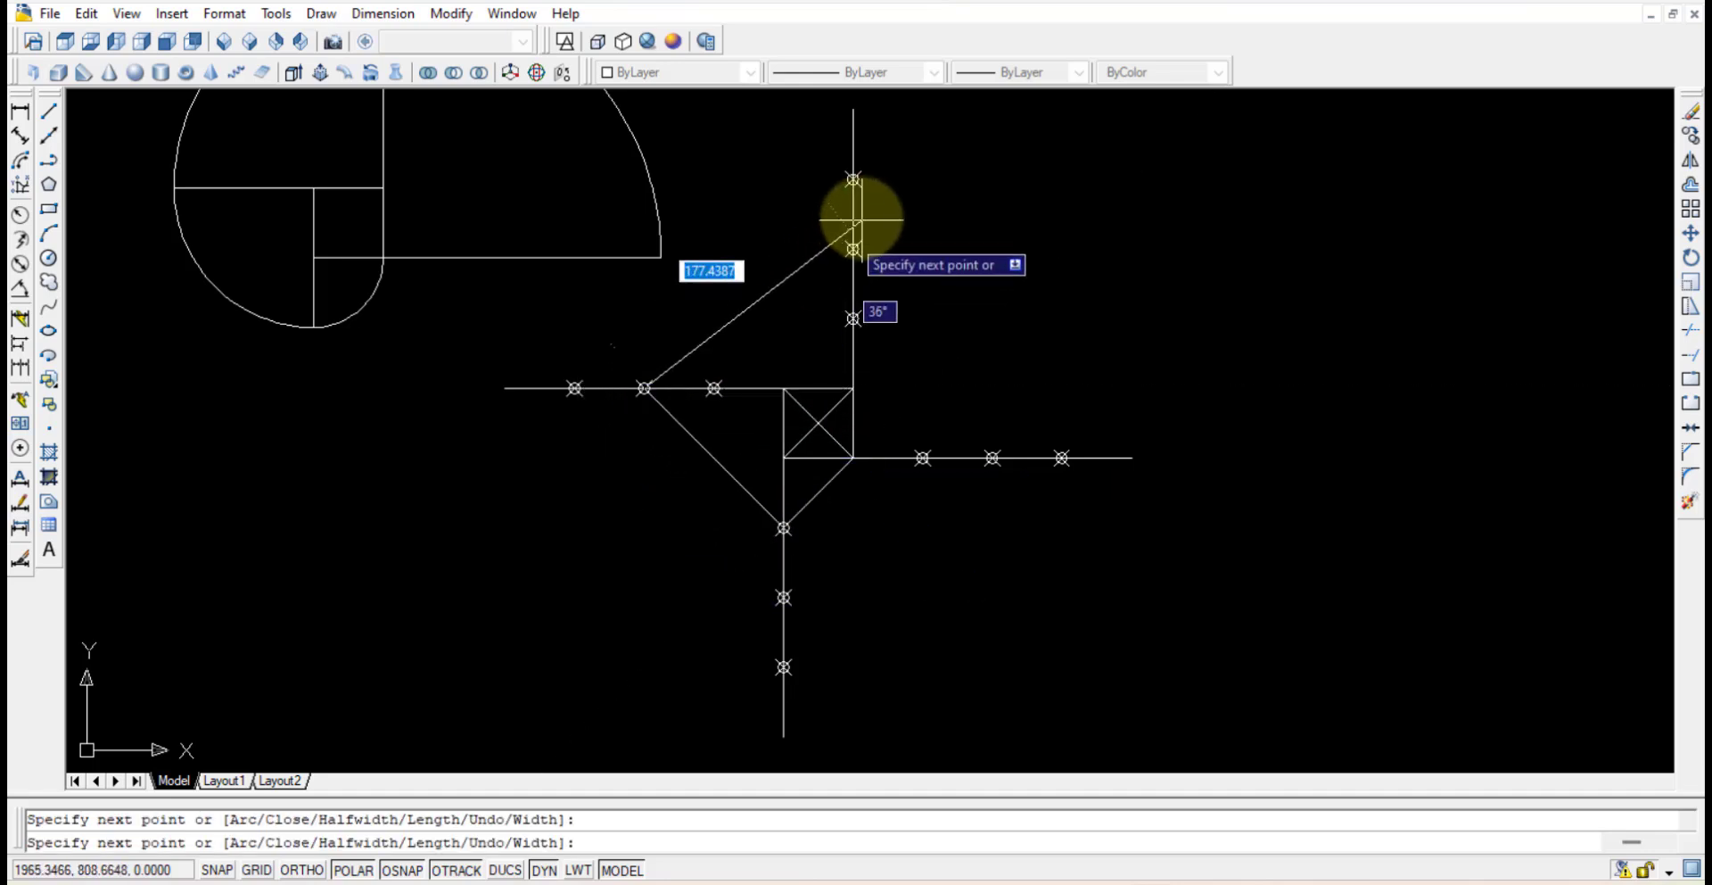
click(852, 180)
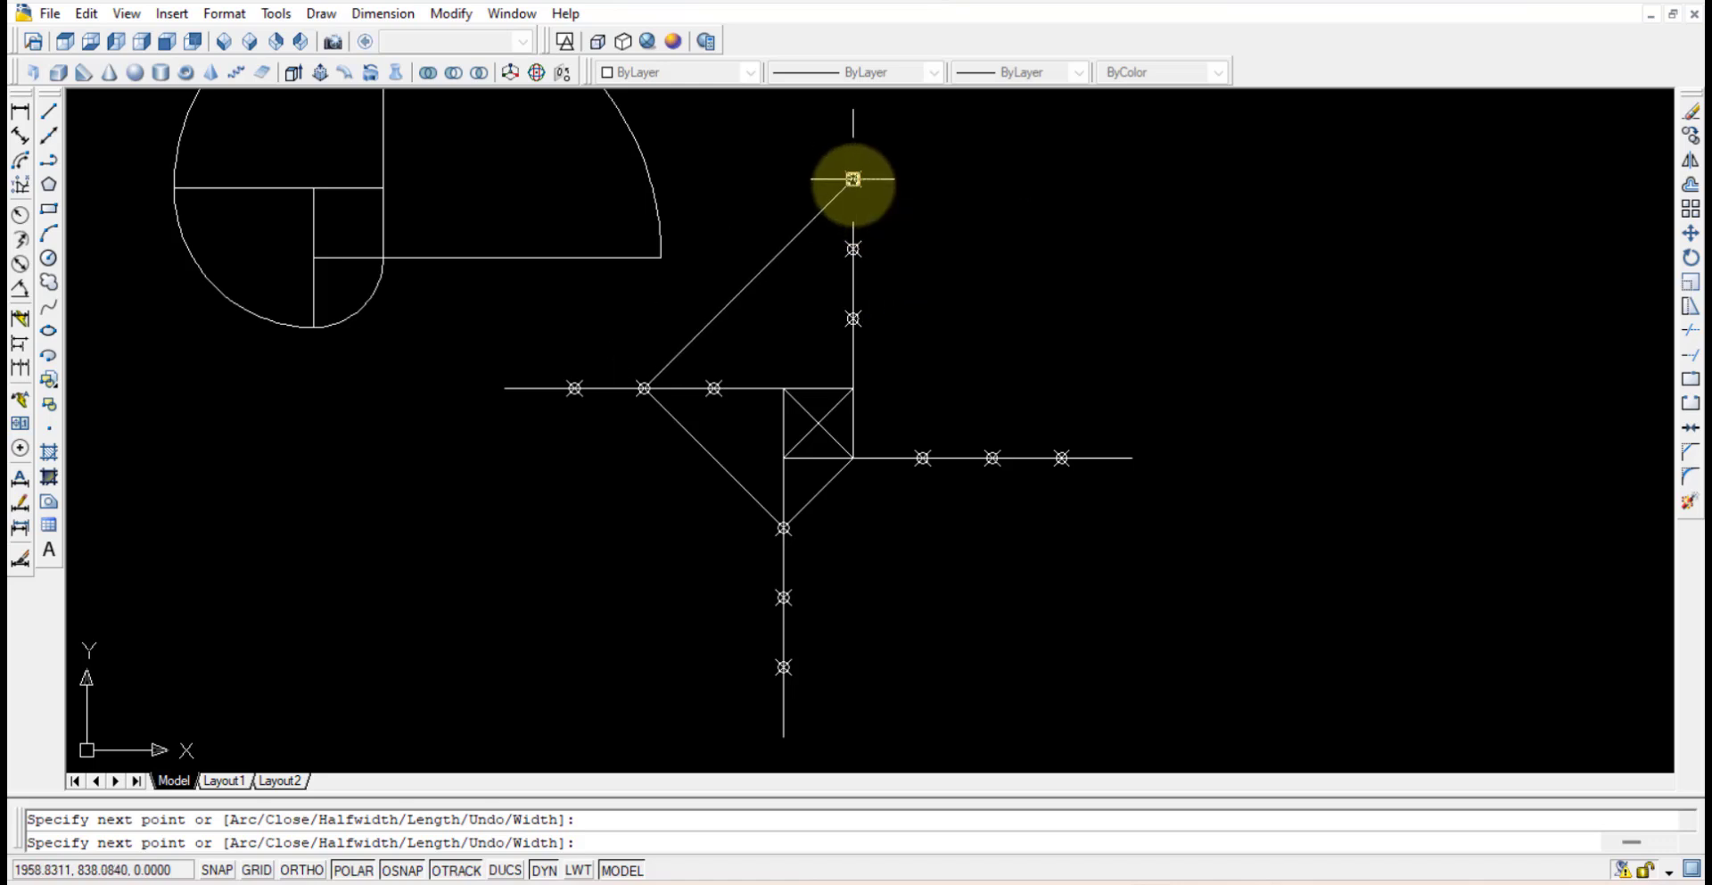
click(1132, 457)
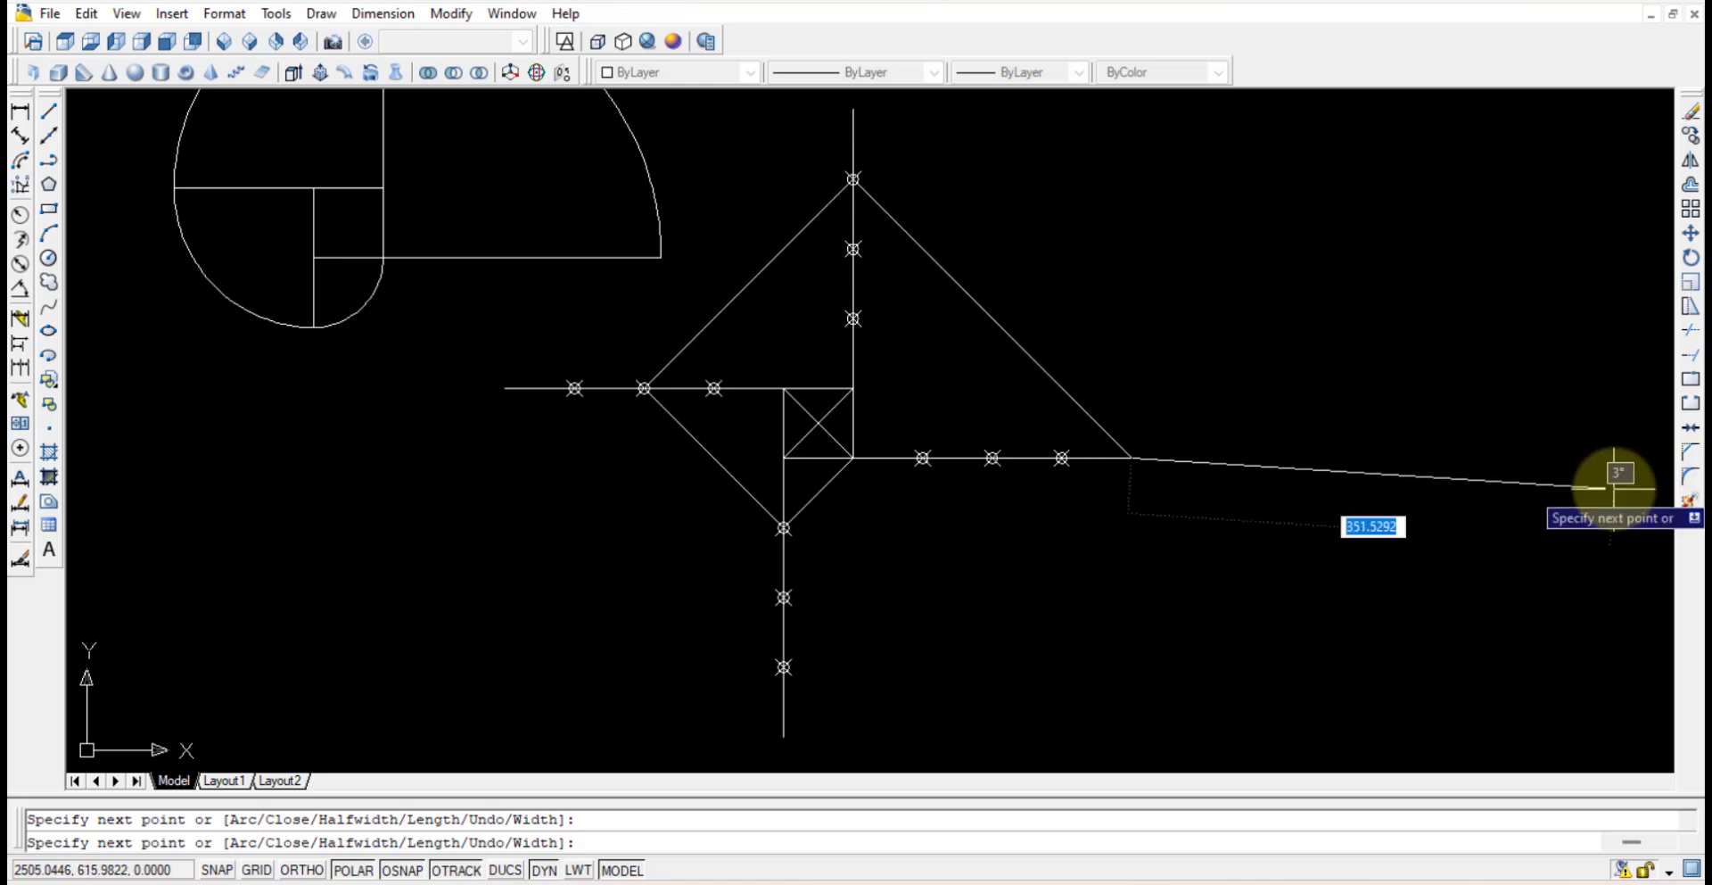
key(Escape)
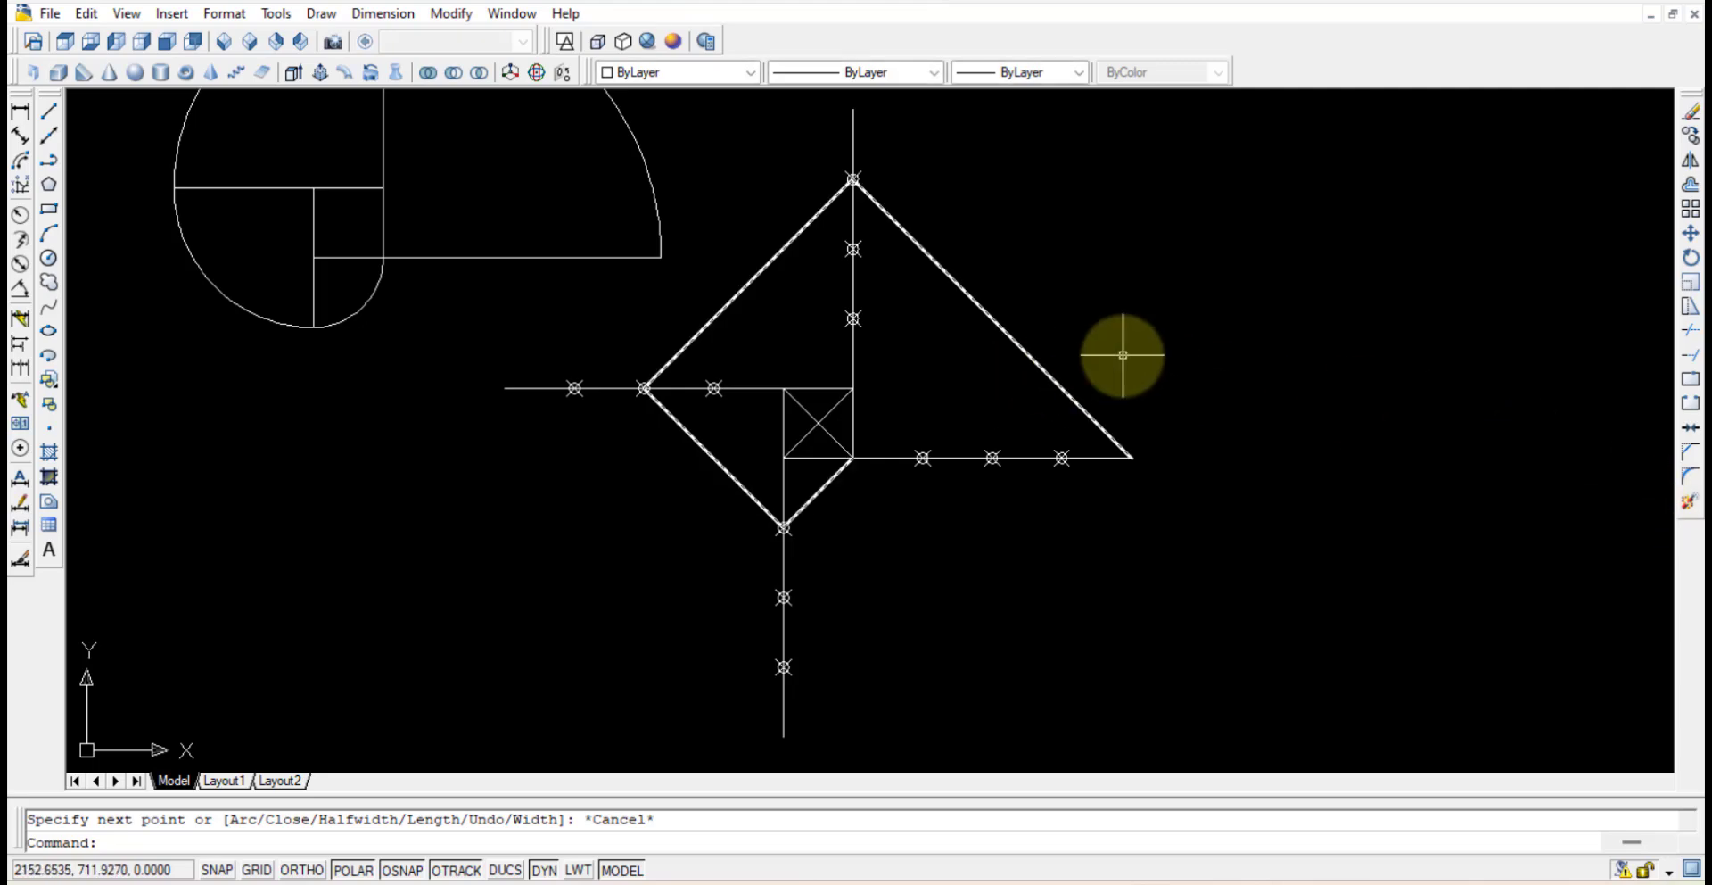
Step: Smooth the new polyline into a curve through its vertices using the Fit option of Polyline Edit
text(pe)
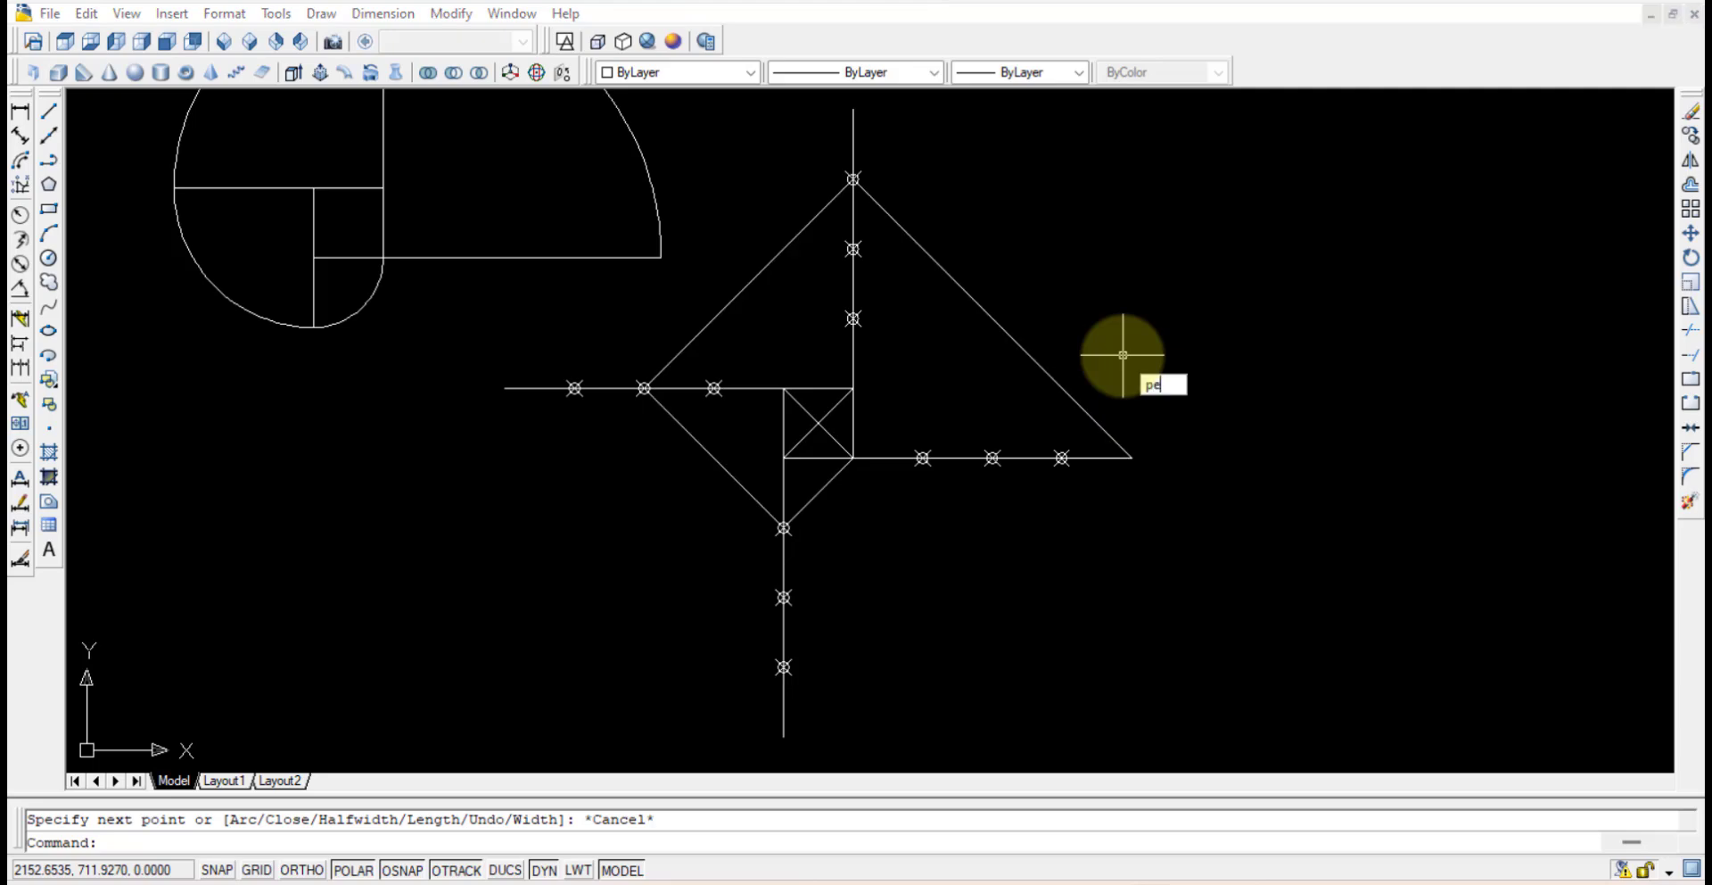
key(Return)
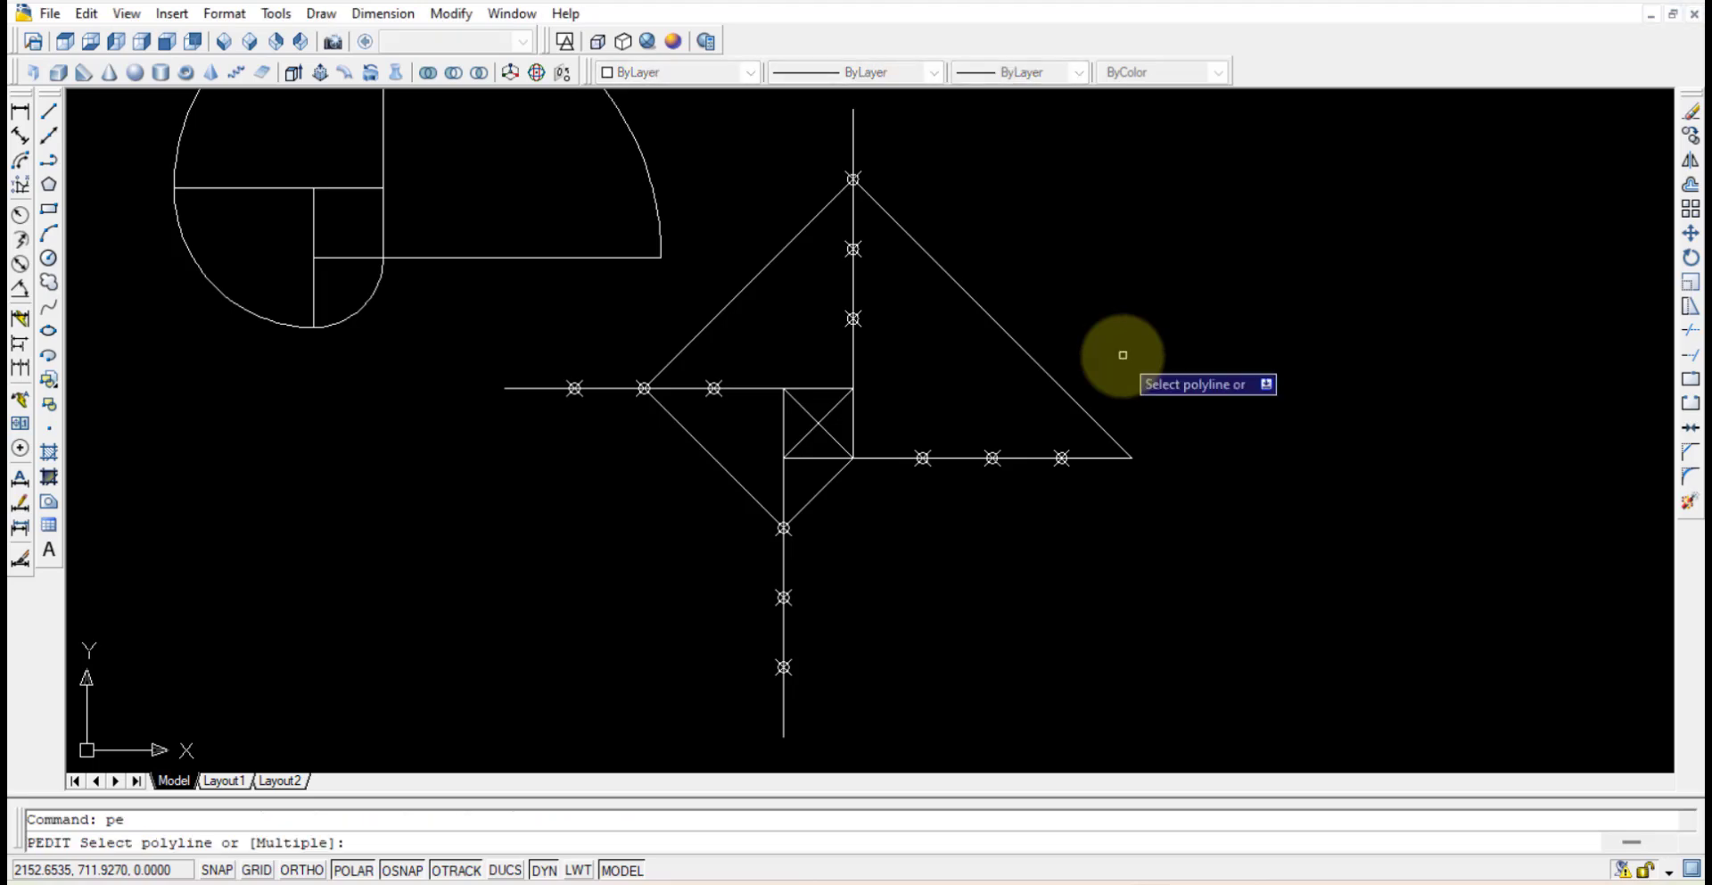
click(1050, 376)
key(Down)
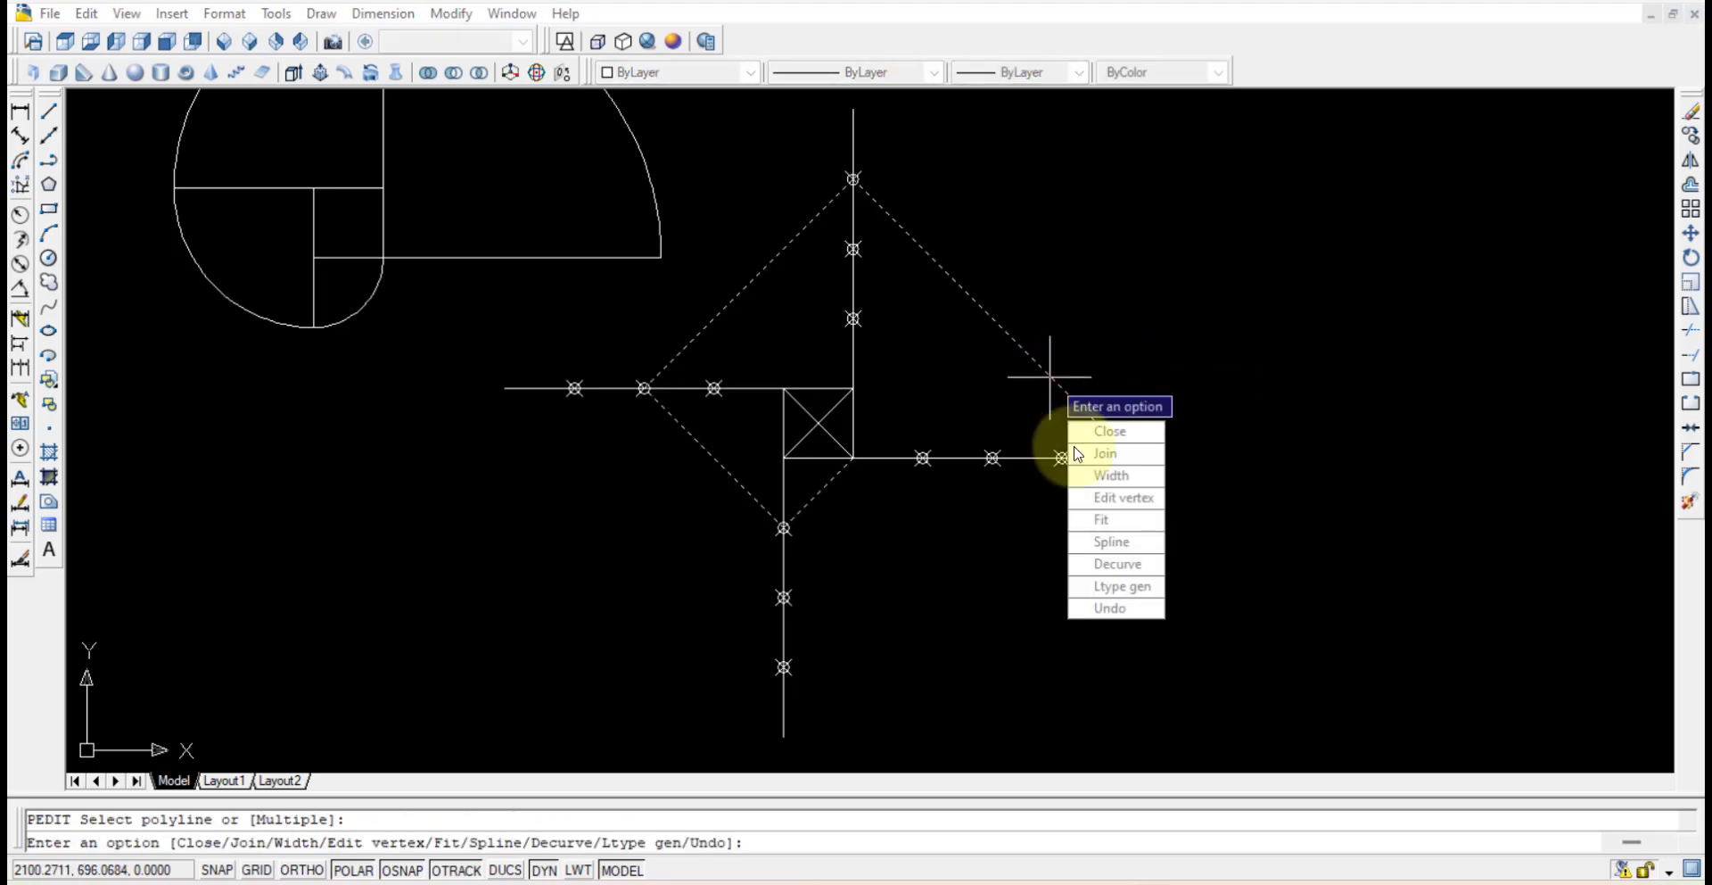
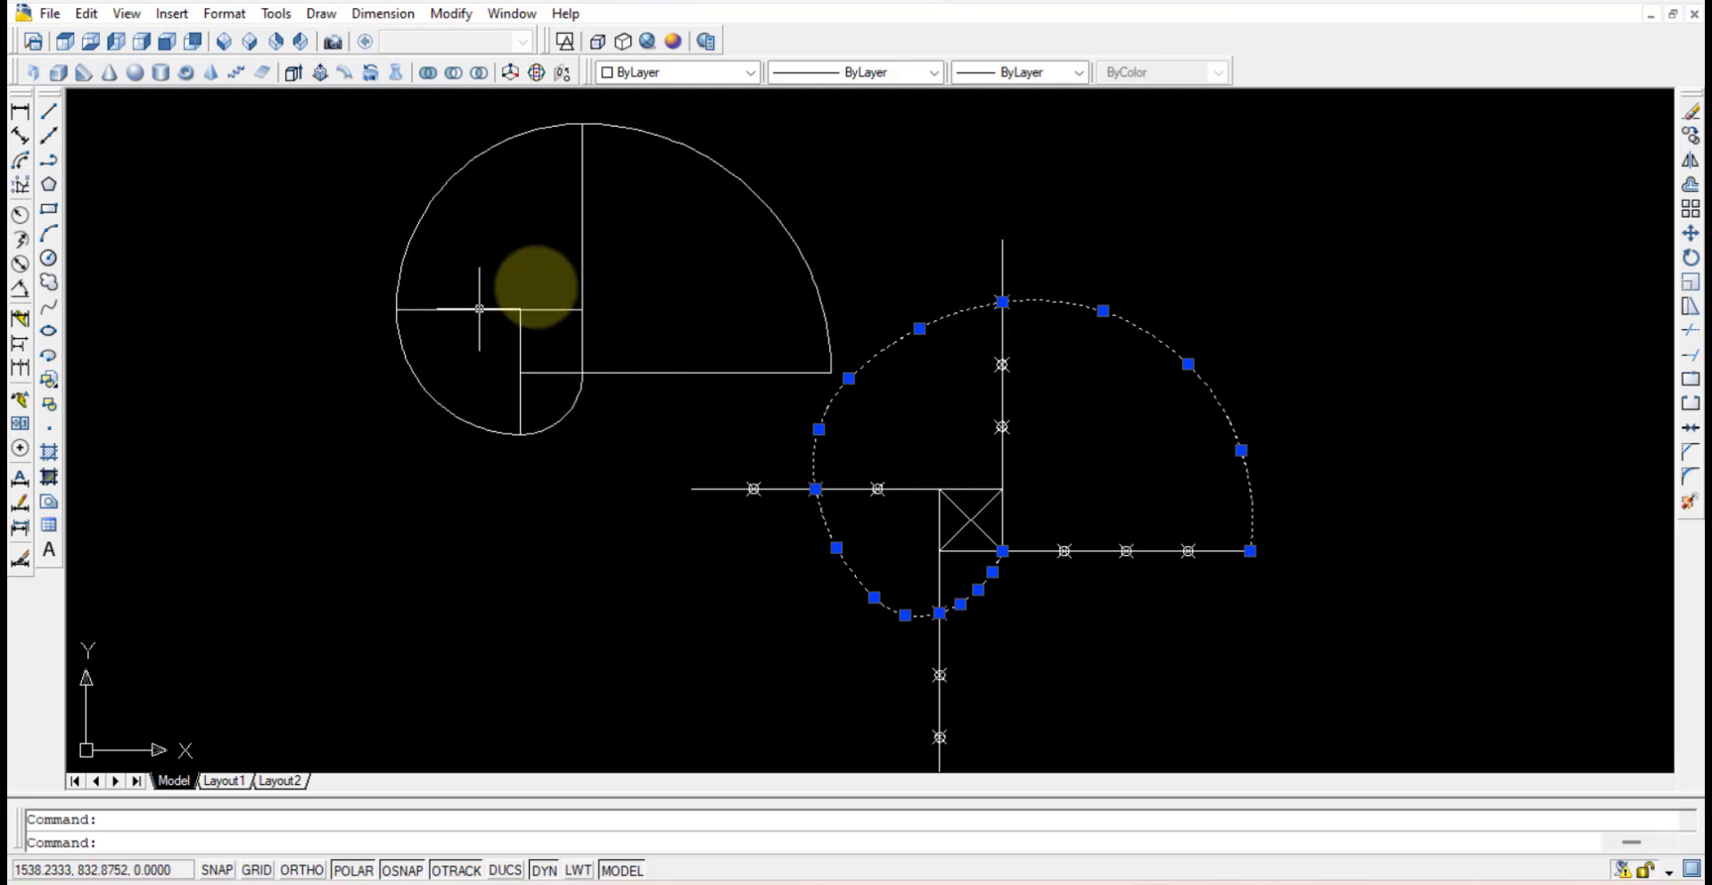
Step: Set the colour of the first construction's four involute arcs and the selected fitted curve to Red
click(788, 207)
click(731, 227)
click(517, 205)
click(366, 161)
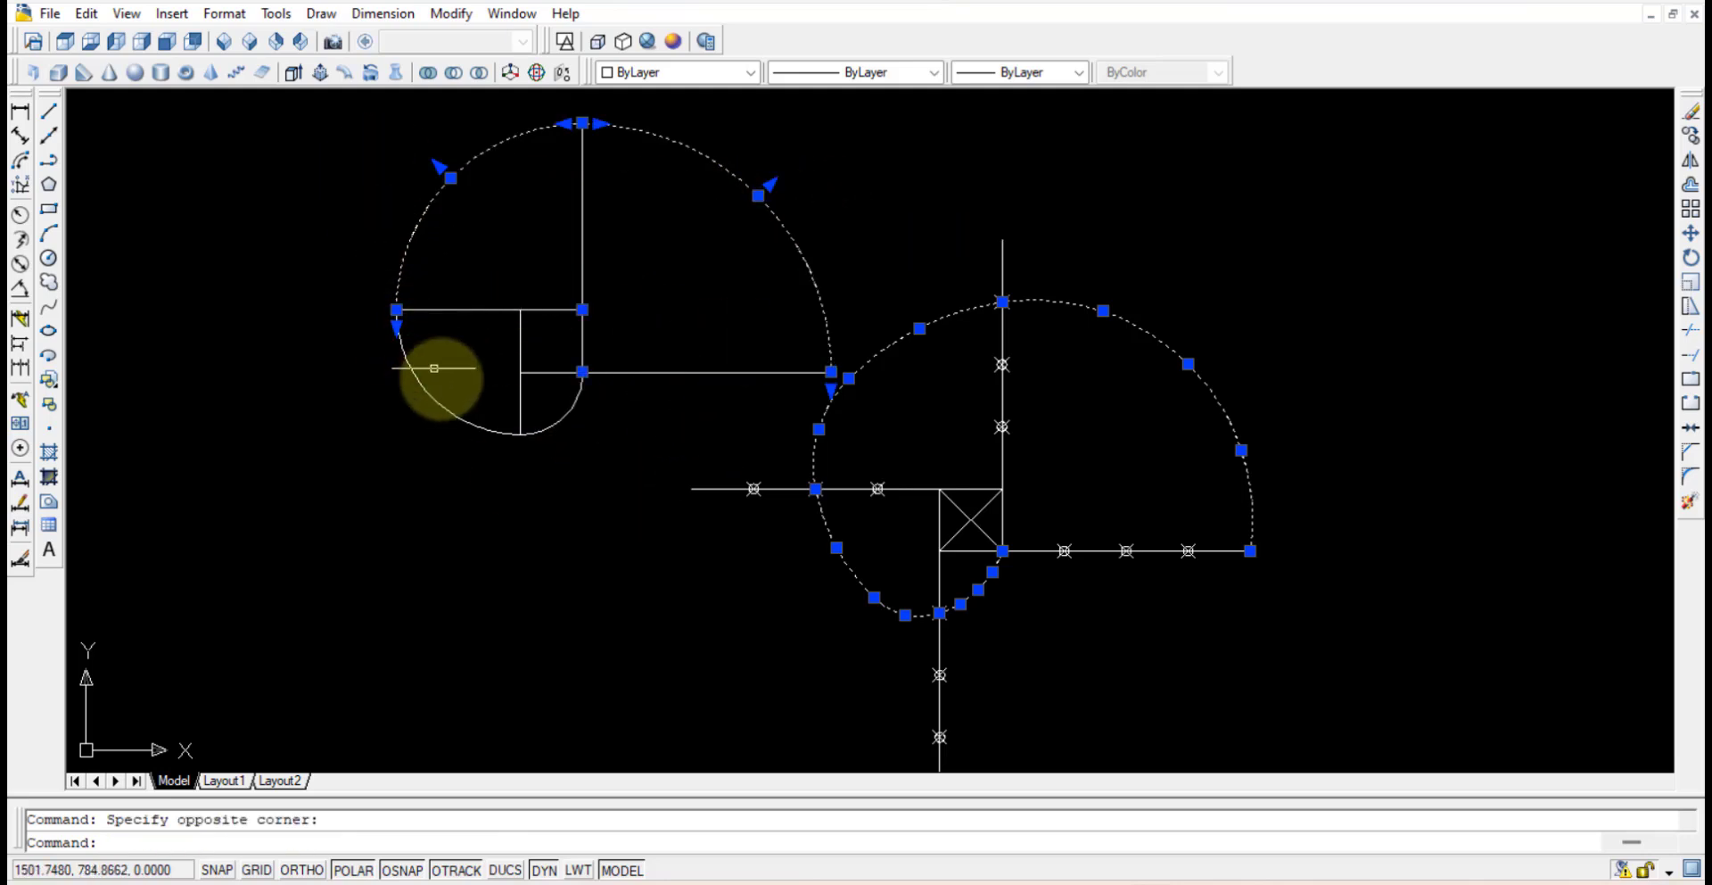
click(440, 375)
click(354, 402)
click(598, 457)
click(546, 394)
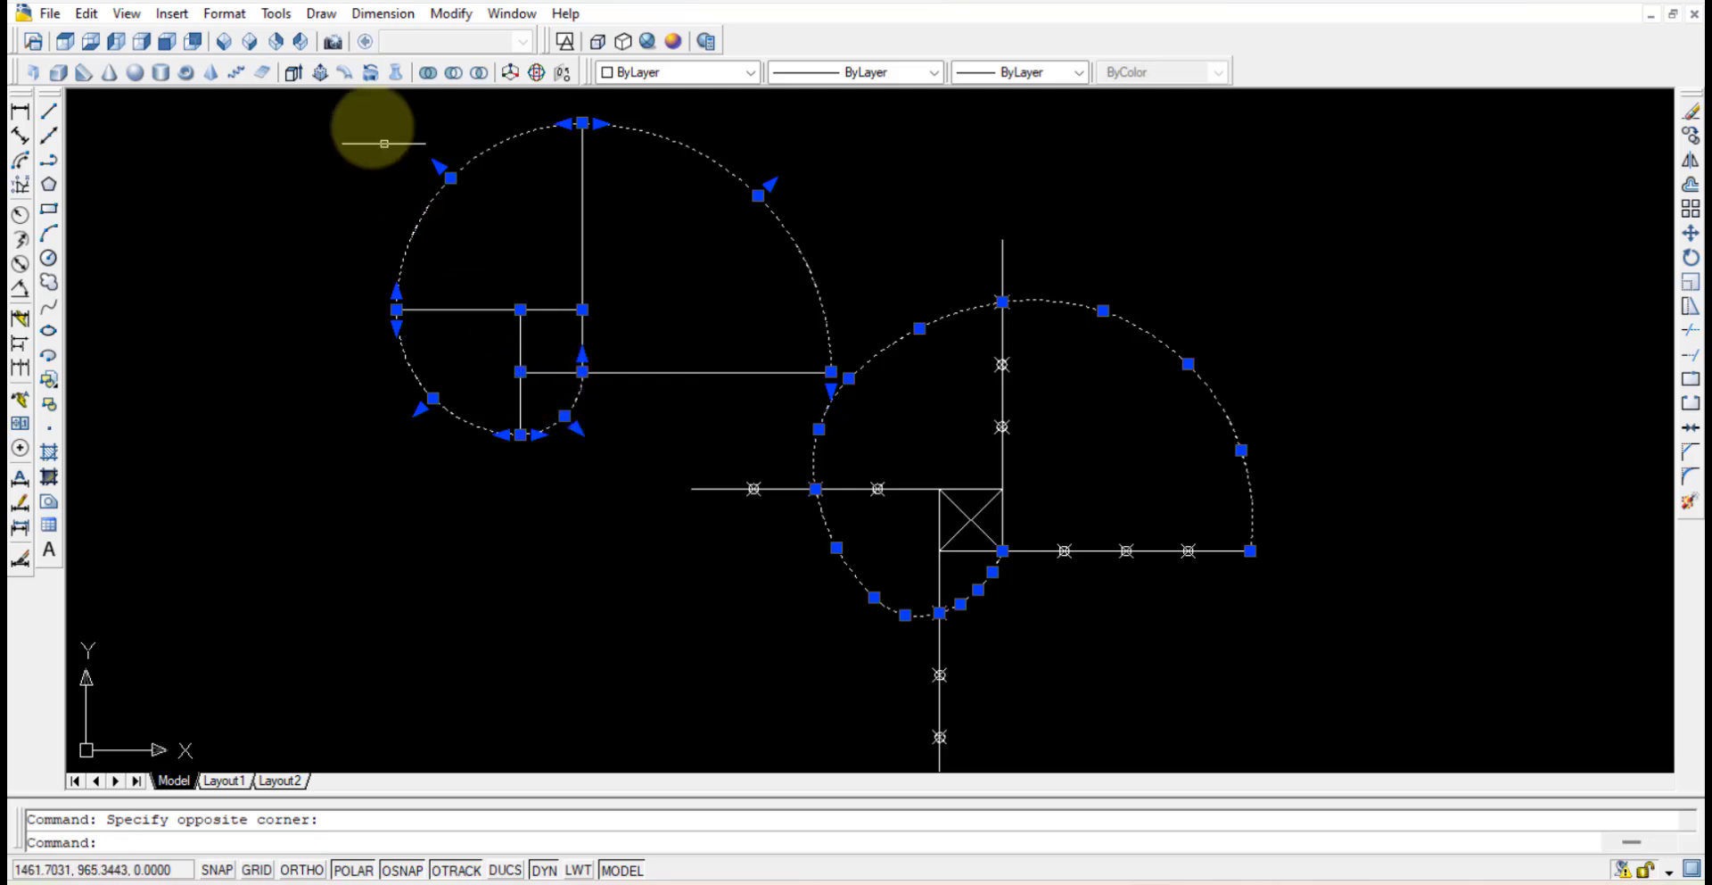
click(752, 72)
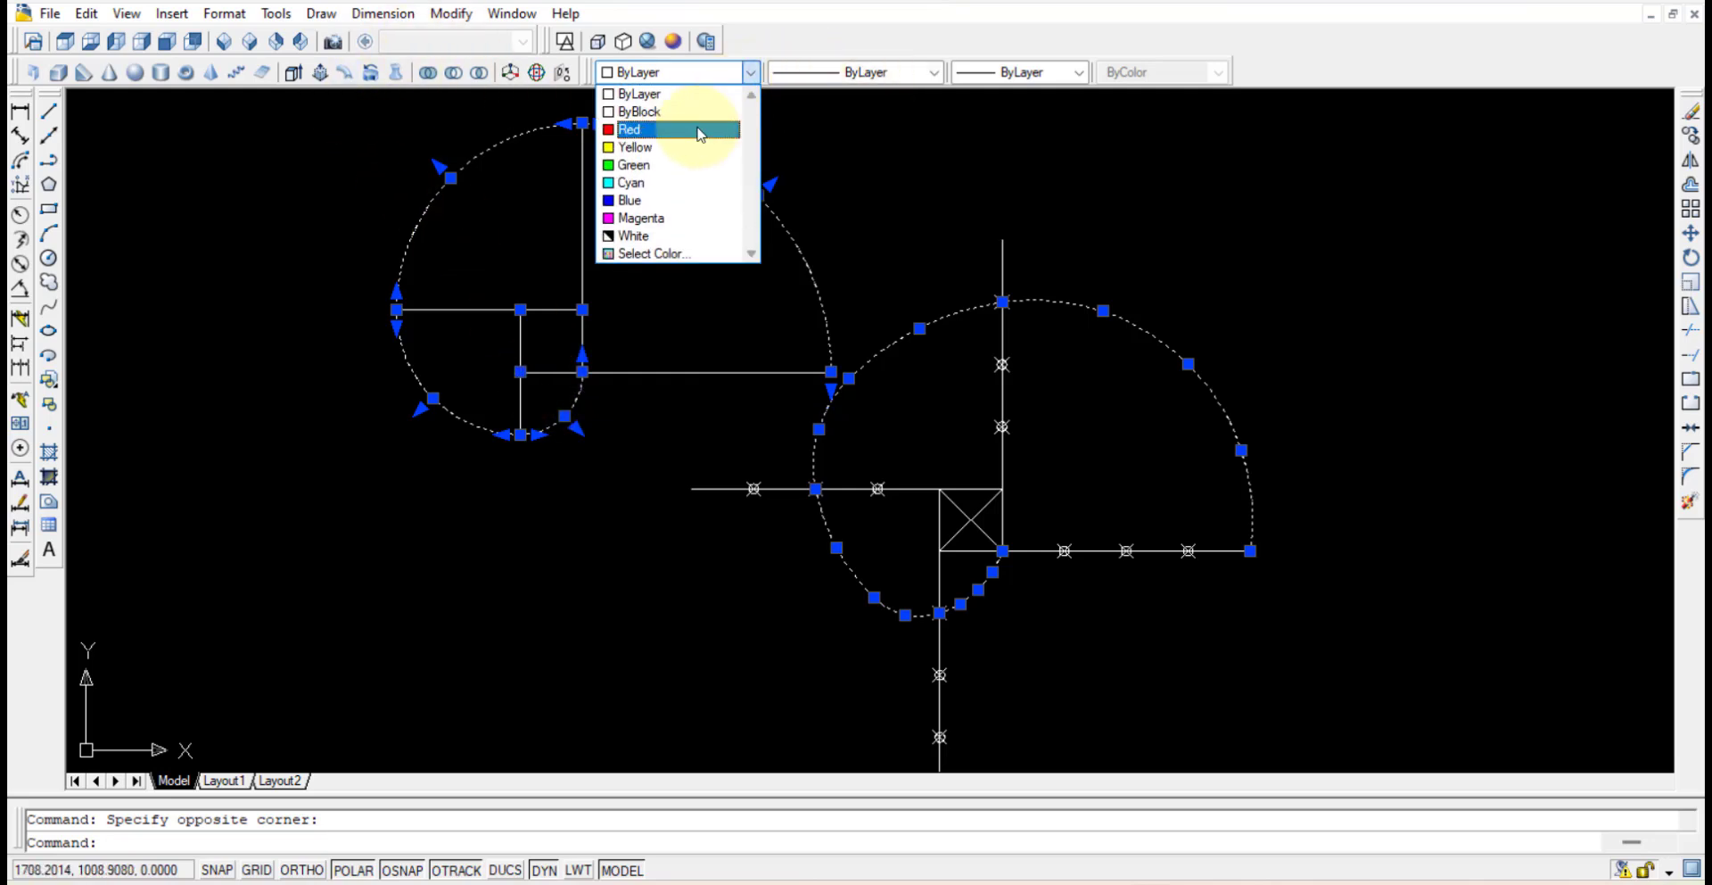
click(695, 127)
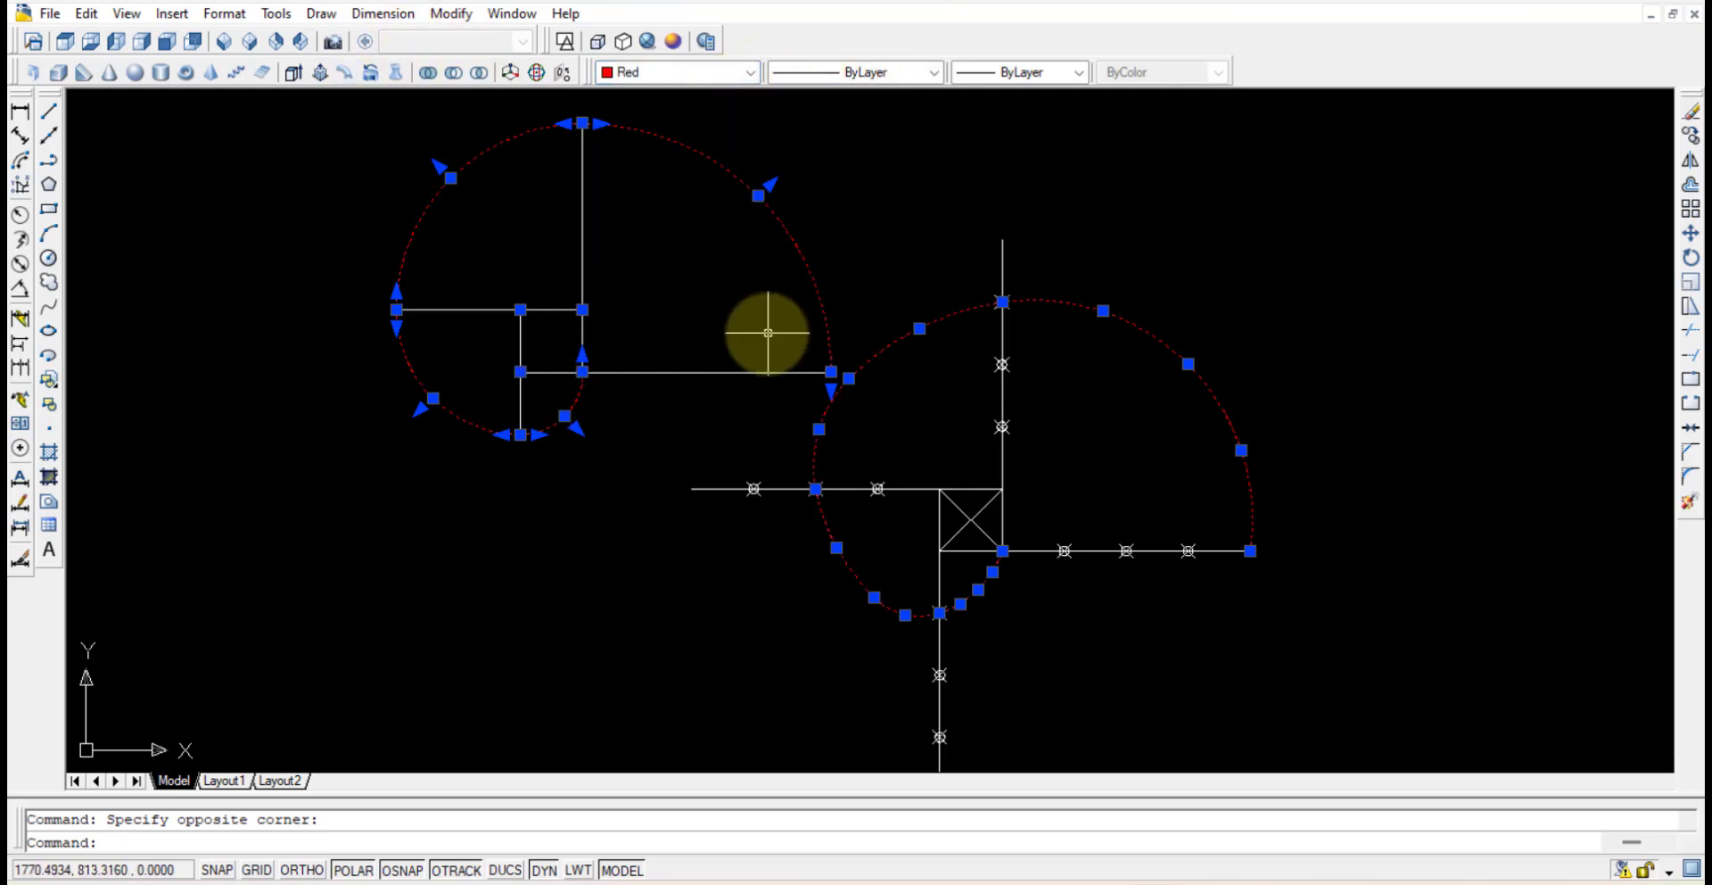
key(Escape)
Step: Change the colour of the second construction's fitted curve to Yellow
click(898, 347)
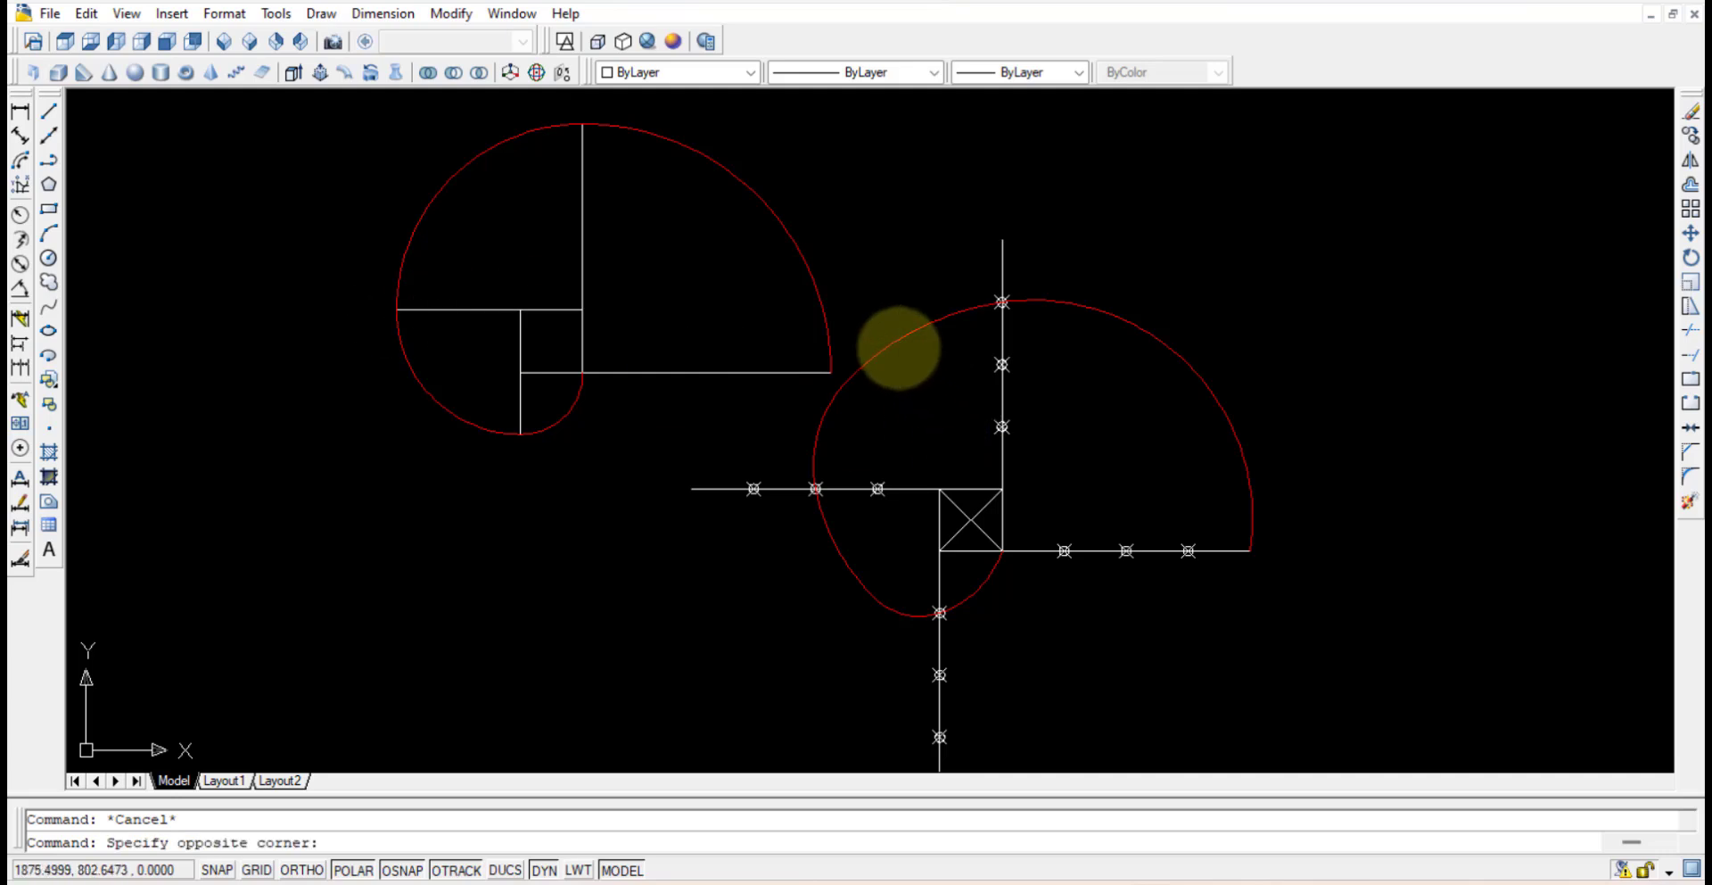
click(883, 322)
click(660, 71)
click(664, 147)
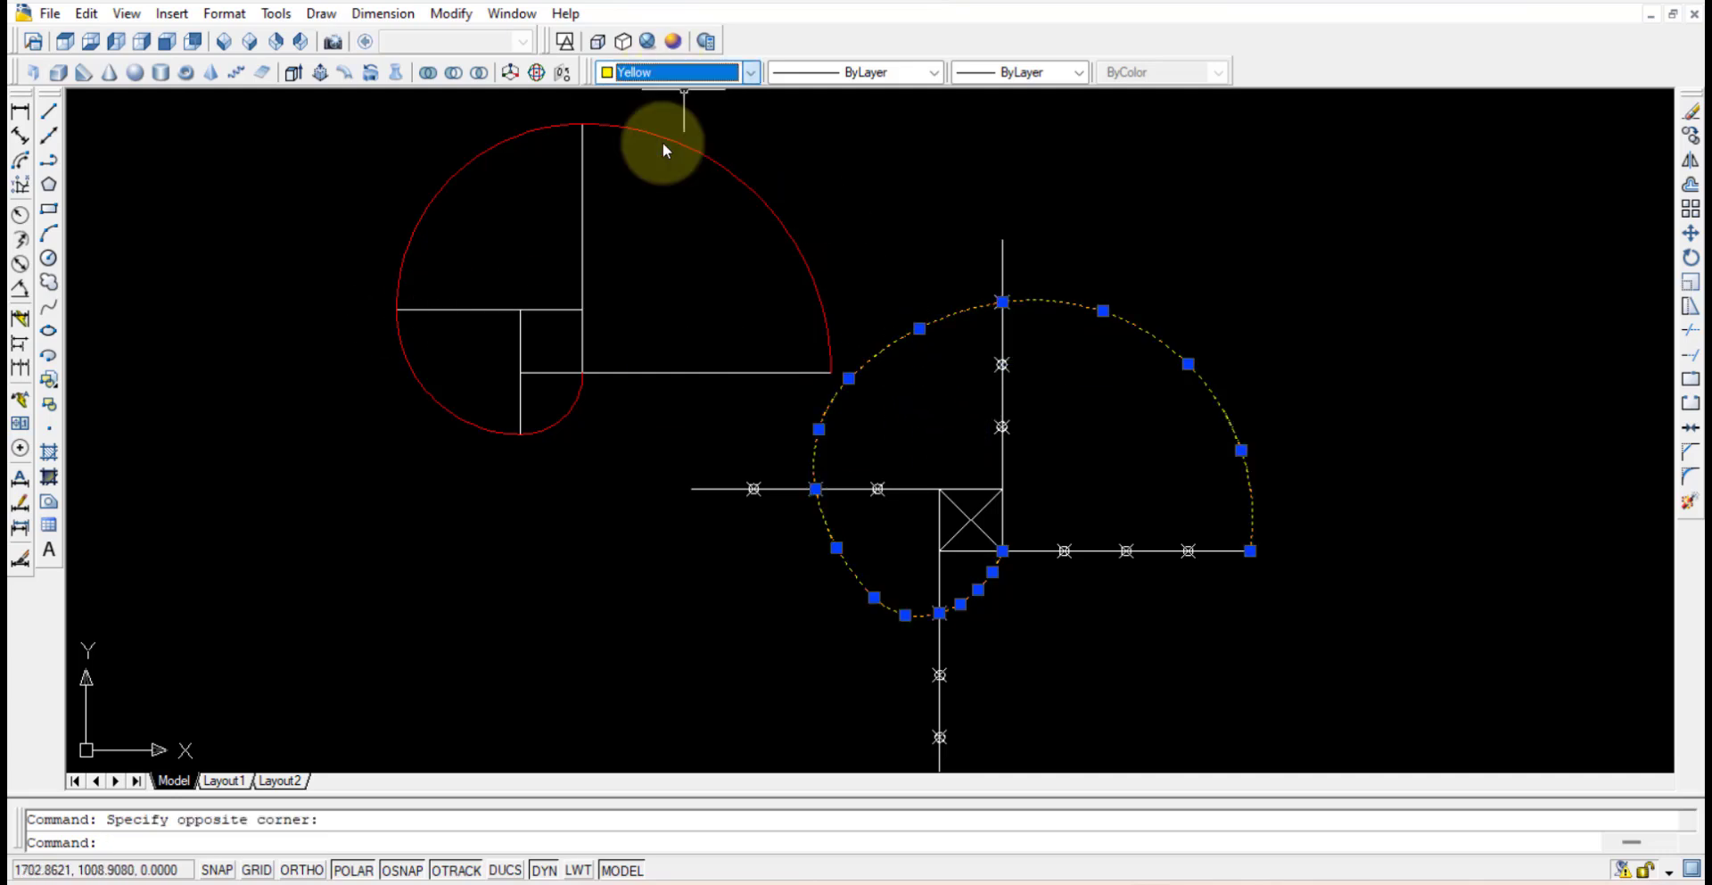
key(Escape)
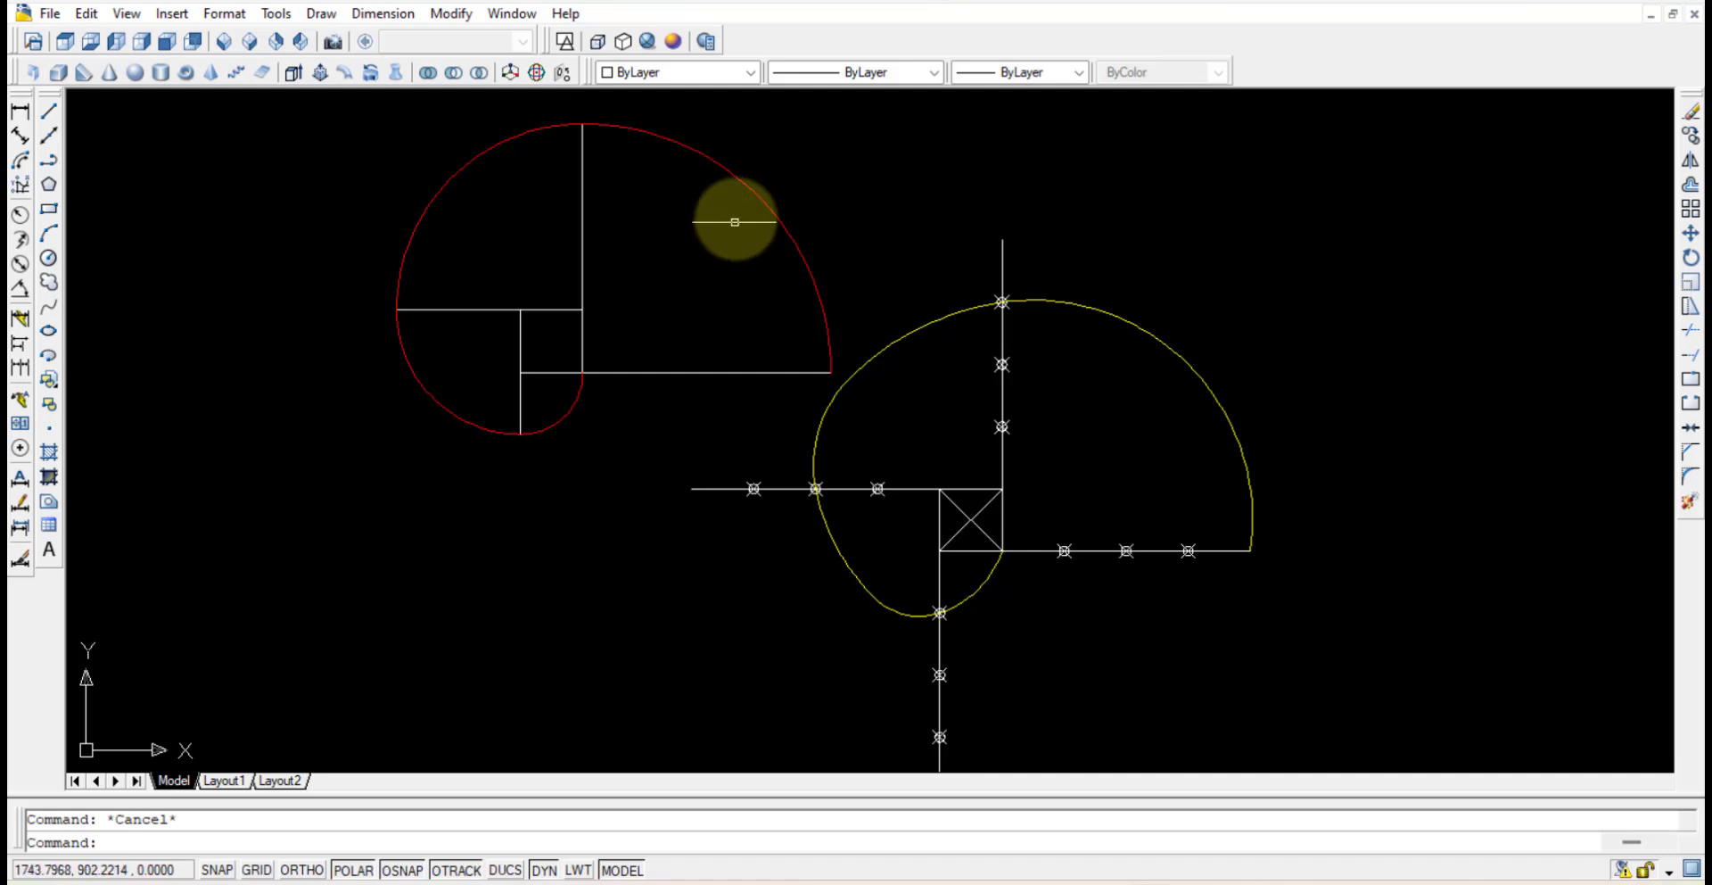
click(749, 184)
click(461, 189)
click(413, 344)
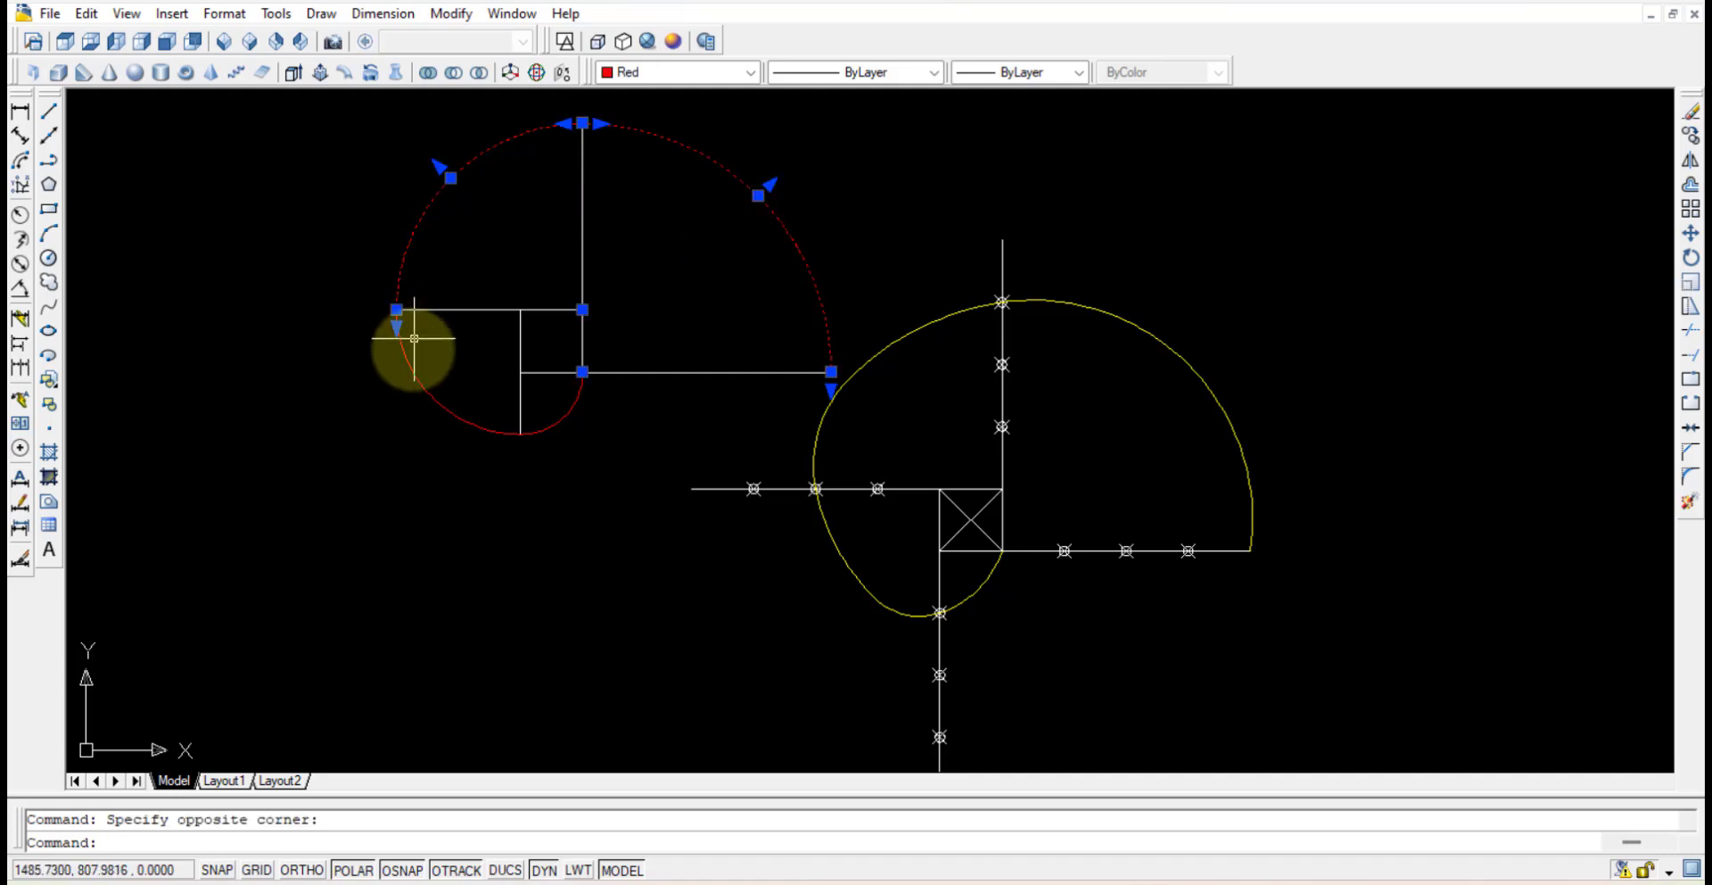
click(403, 353)
click(547, 413)
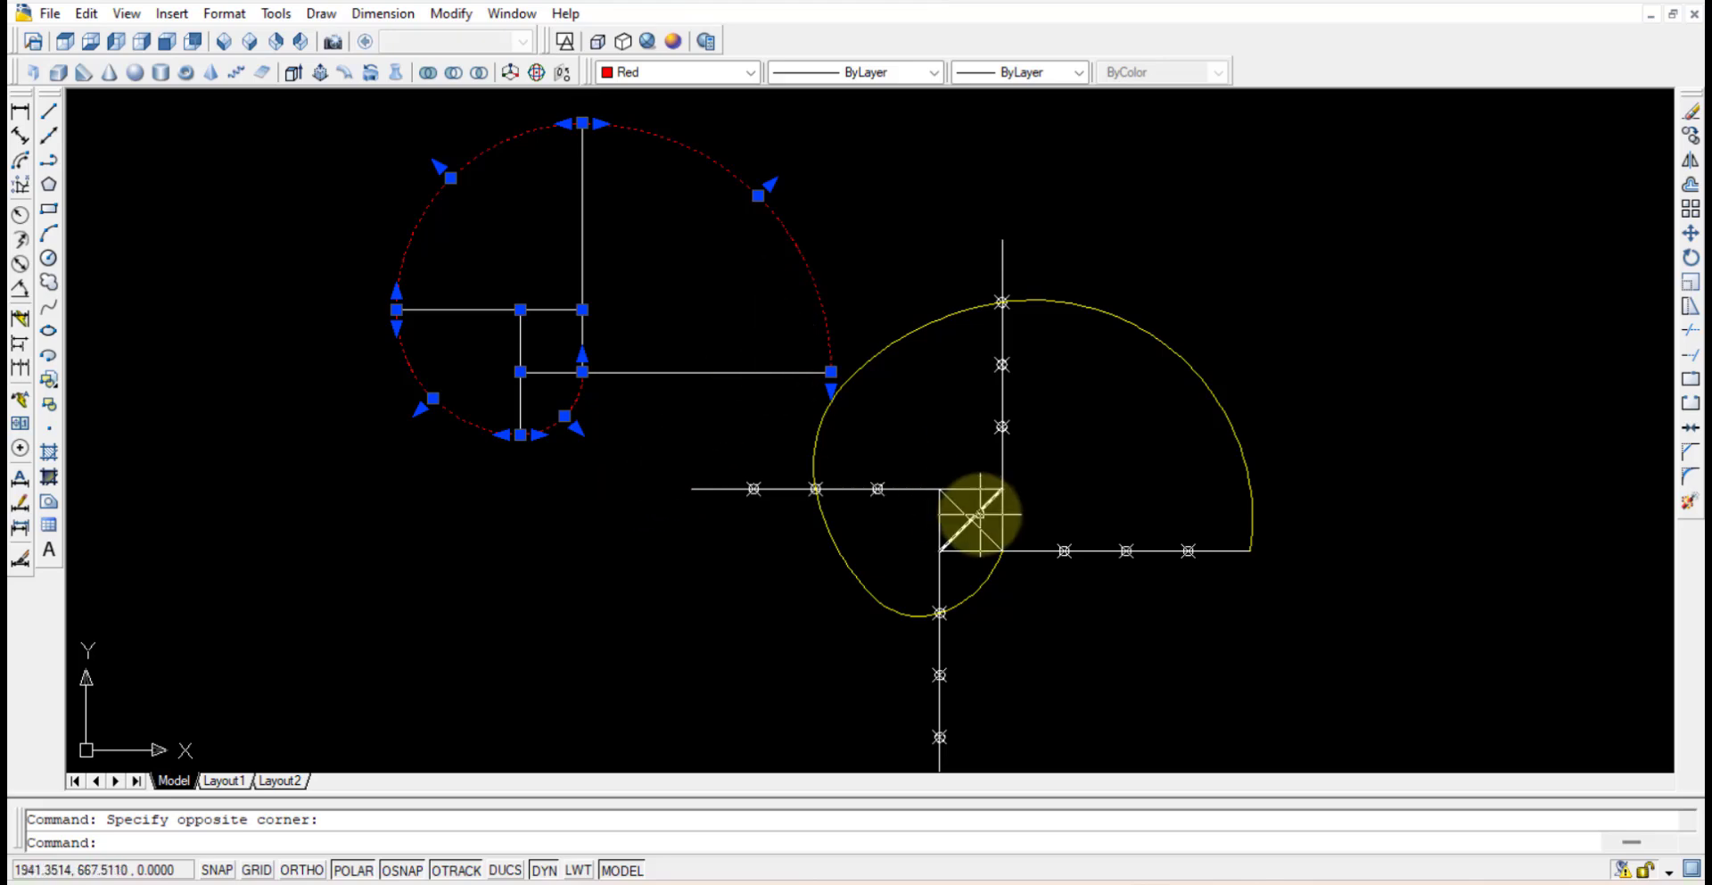
key(Escape)
click(1326, 485)
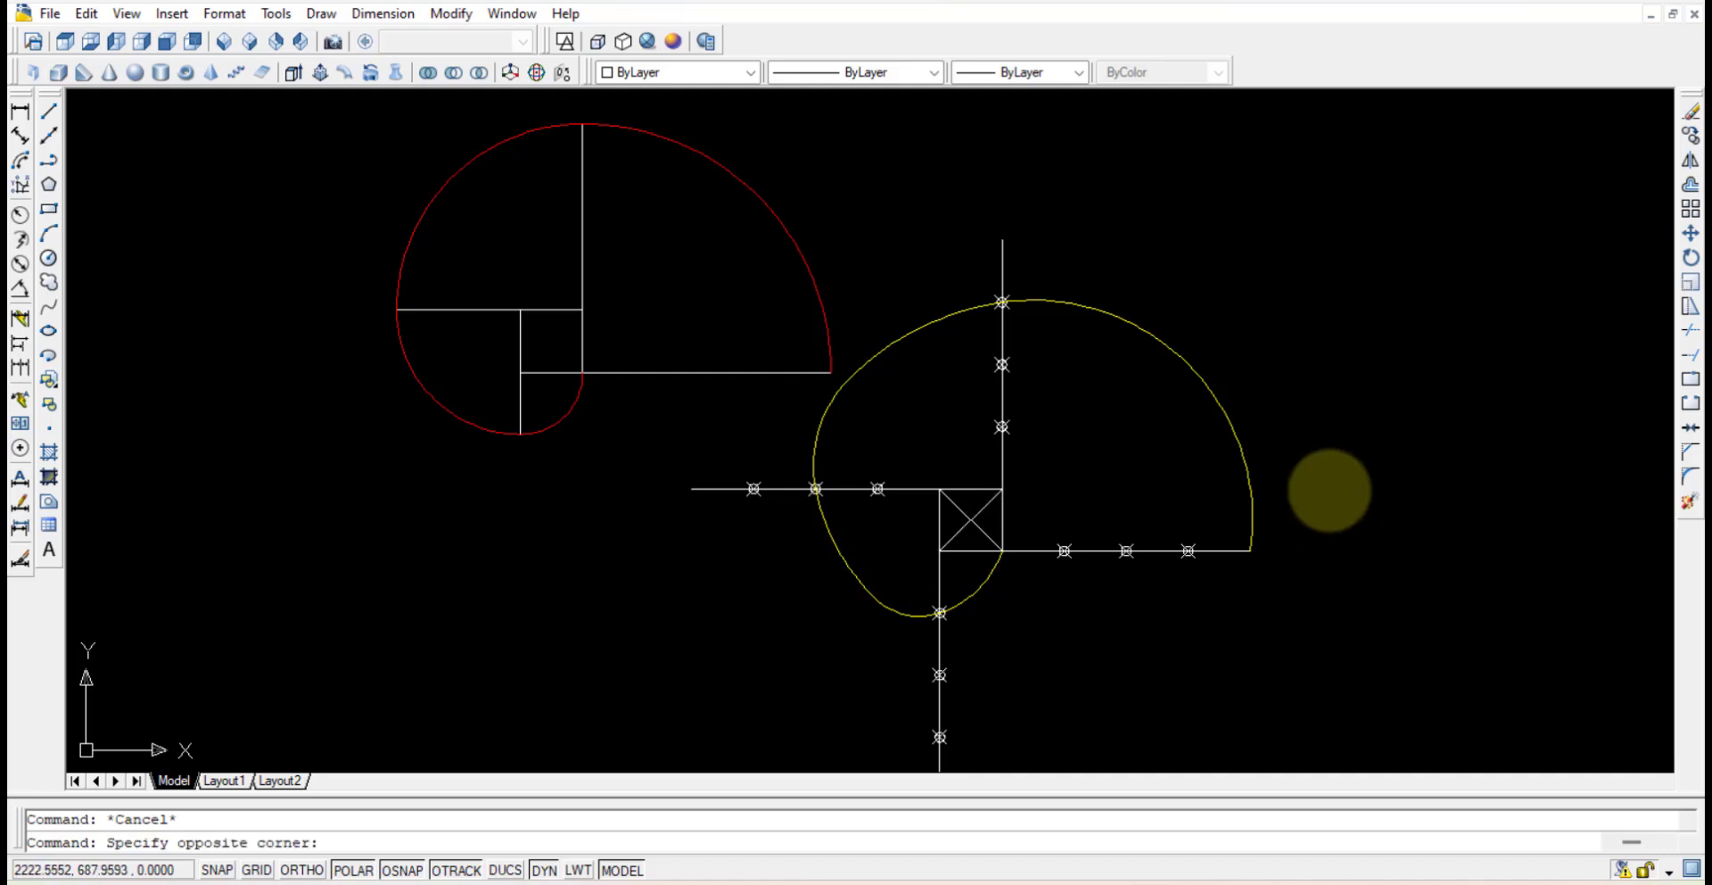
click(1149, 369)
key(Escape)
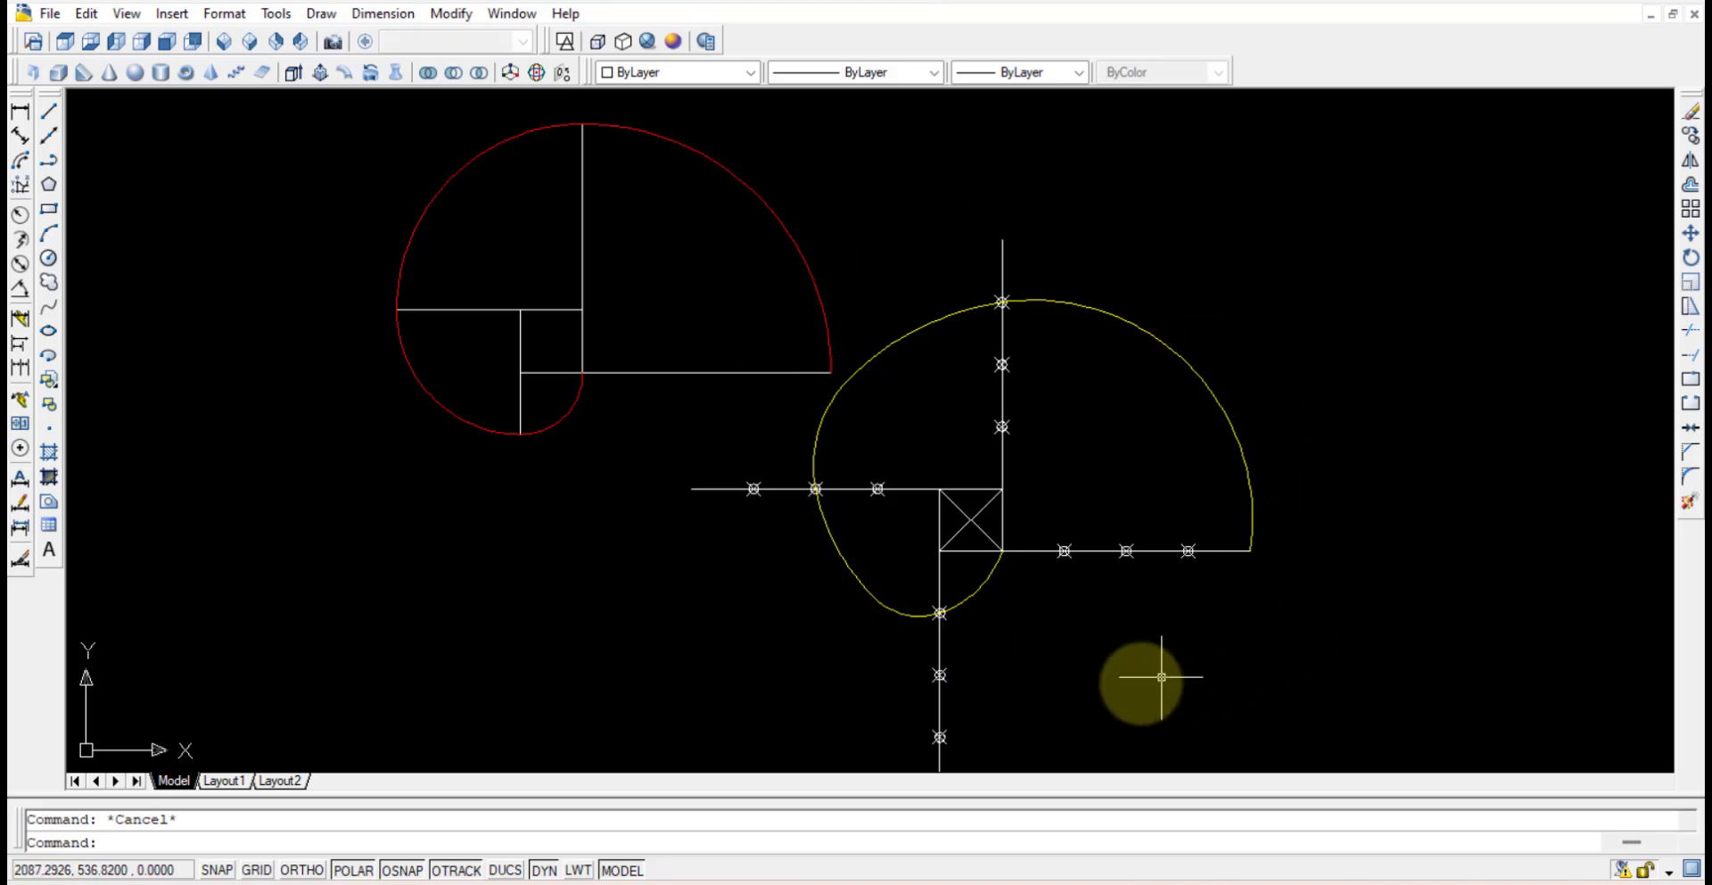
Step: Copy the yellow fitted curve from its square's lower-right corner onto the matching corner of the red involute to compare both shapes
click(1233, 402)
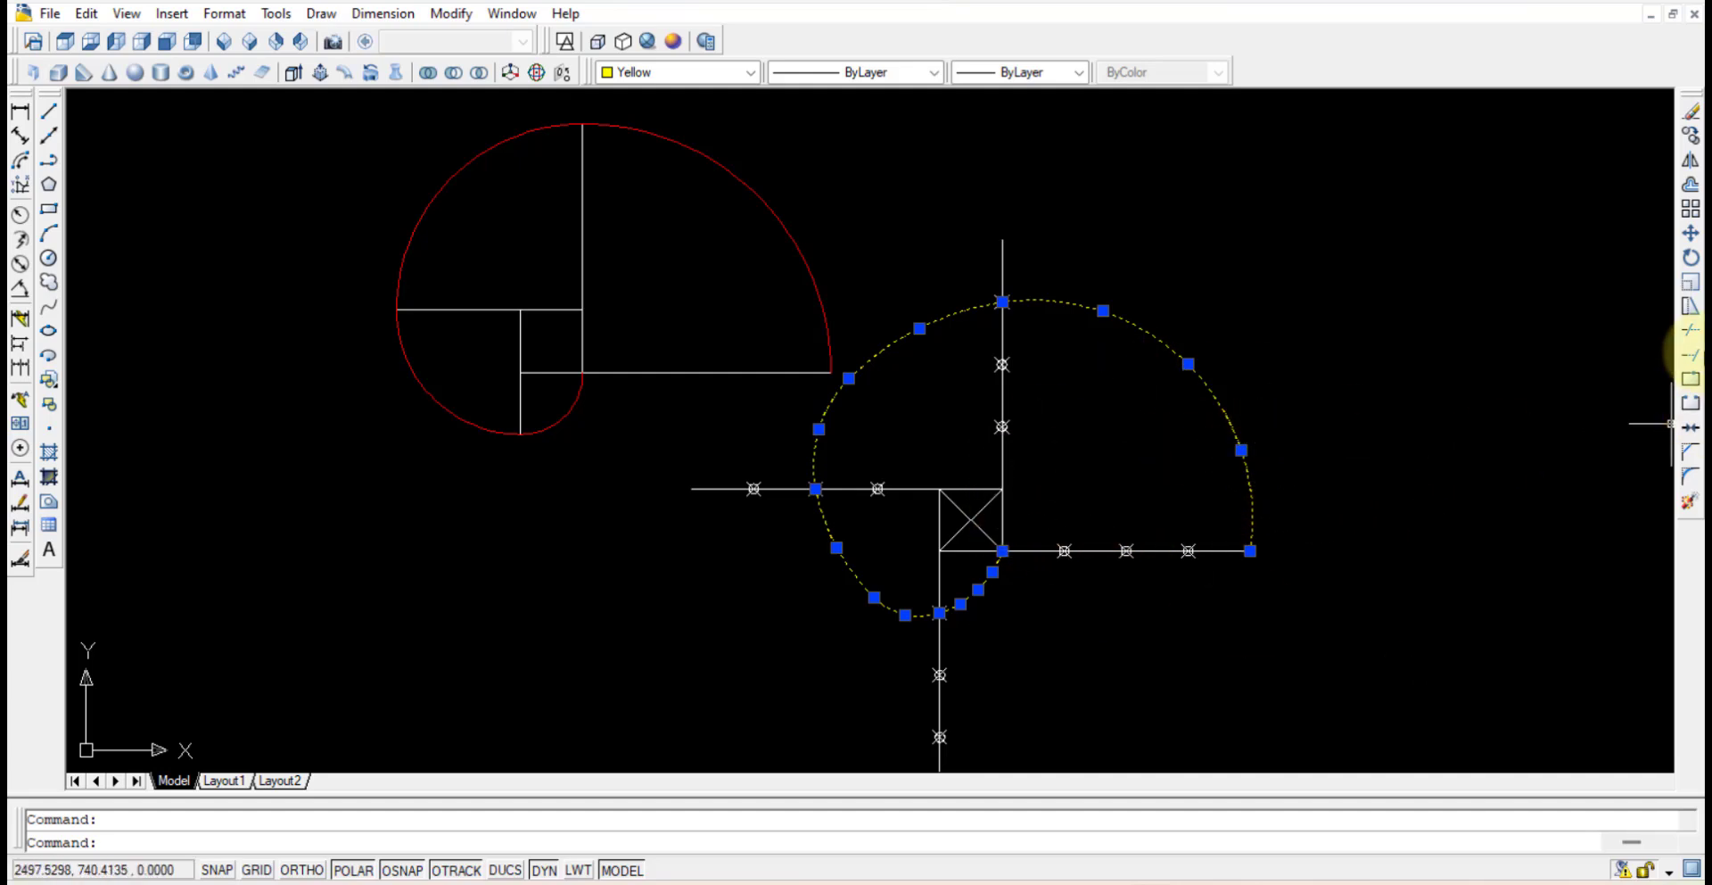
click(1692, 135)
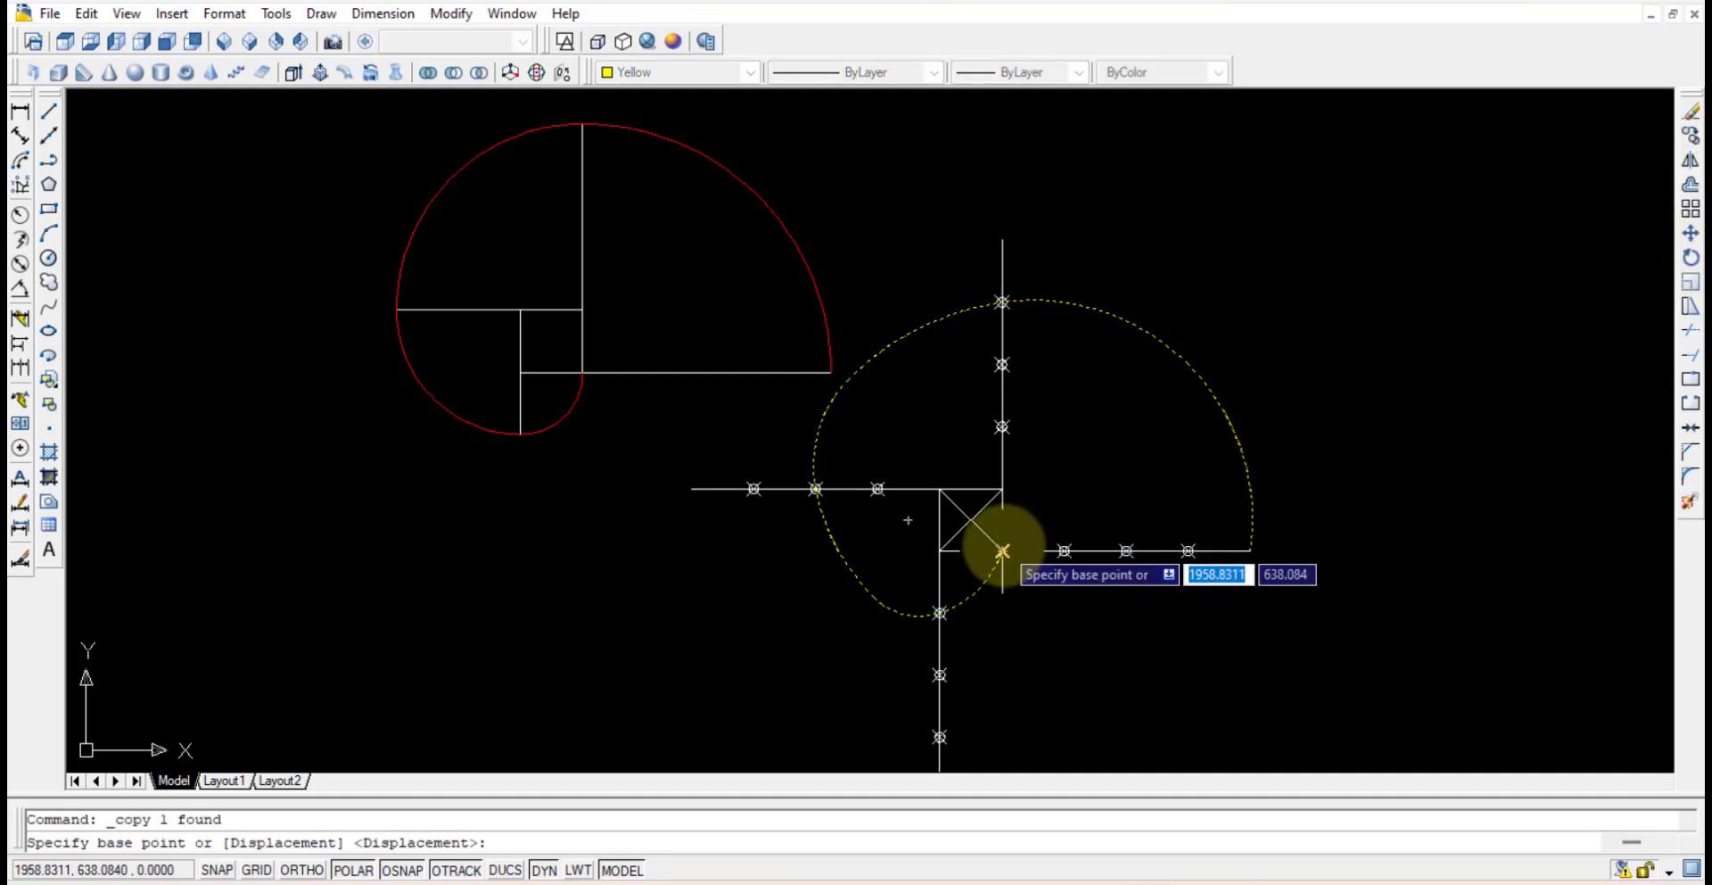
click(1002, 550)
click(581, 372)
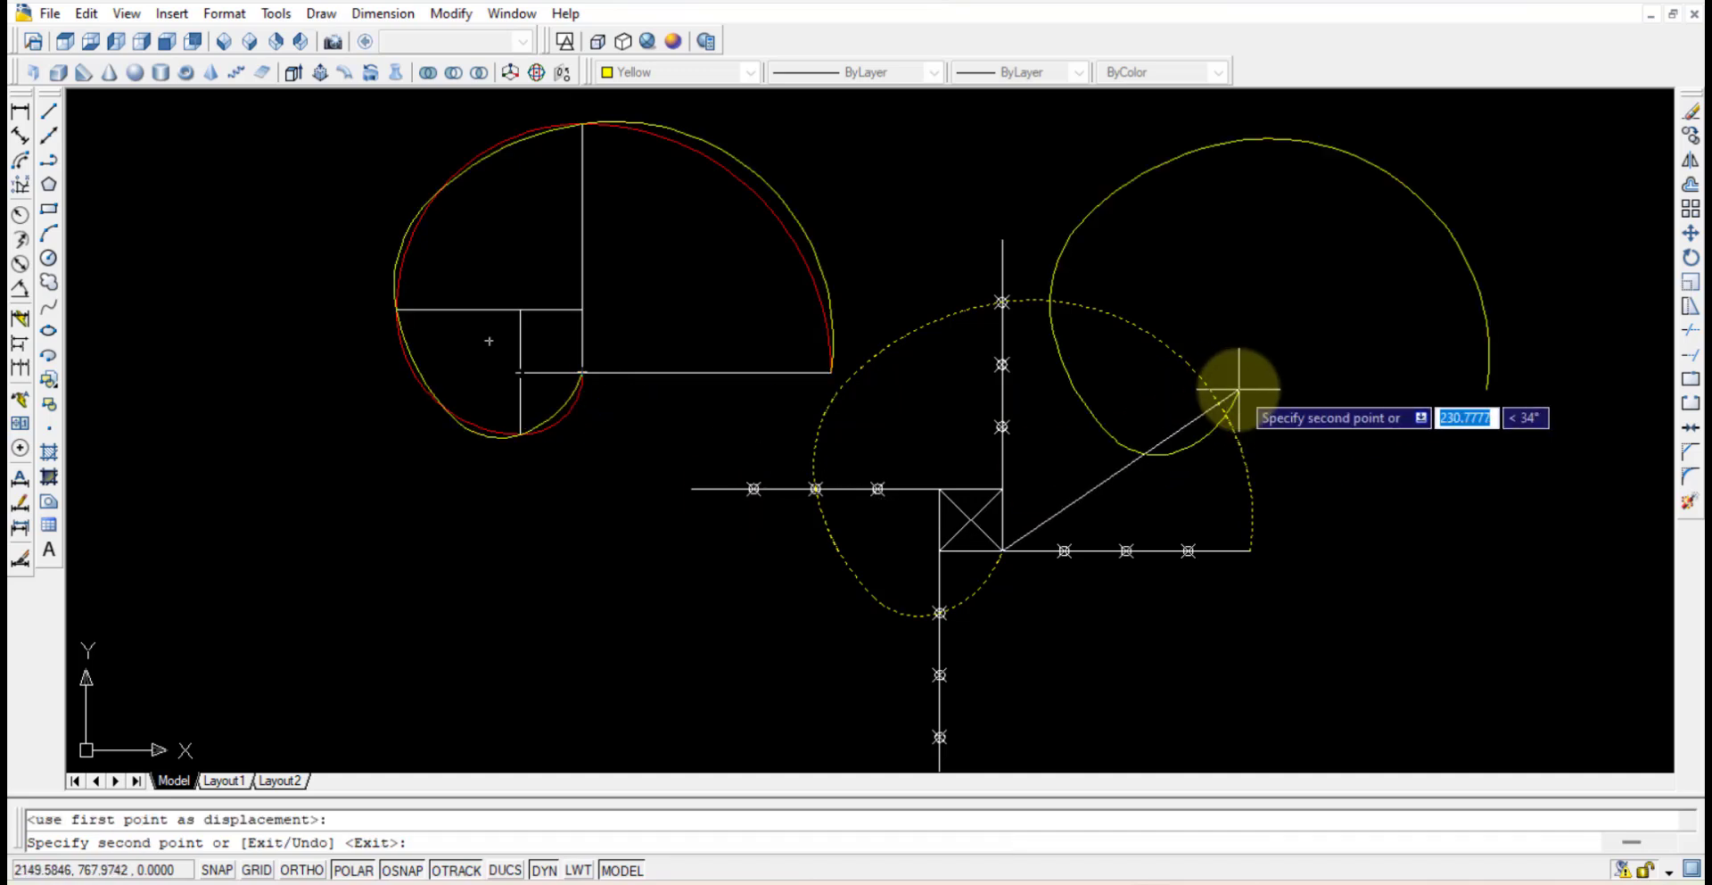
key(Escape)
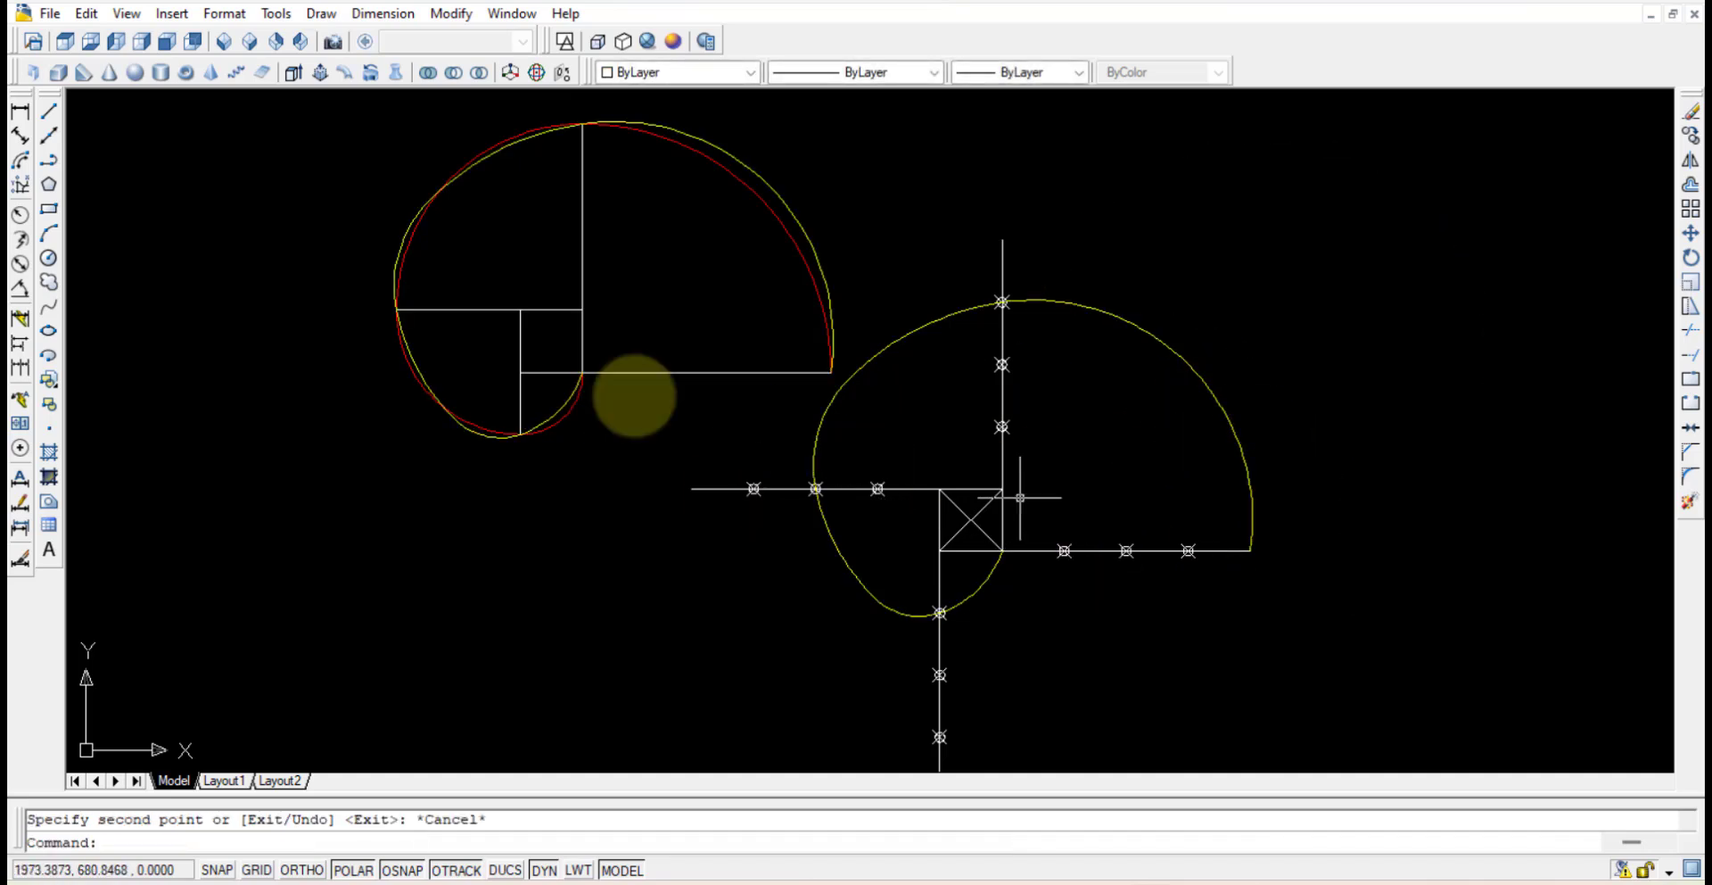
middle_drag(452, 390, 631, 490)
scroll(726, 363, up, 3)
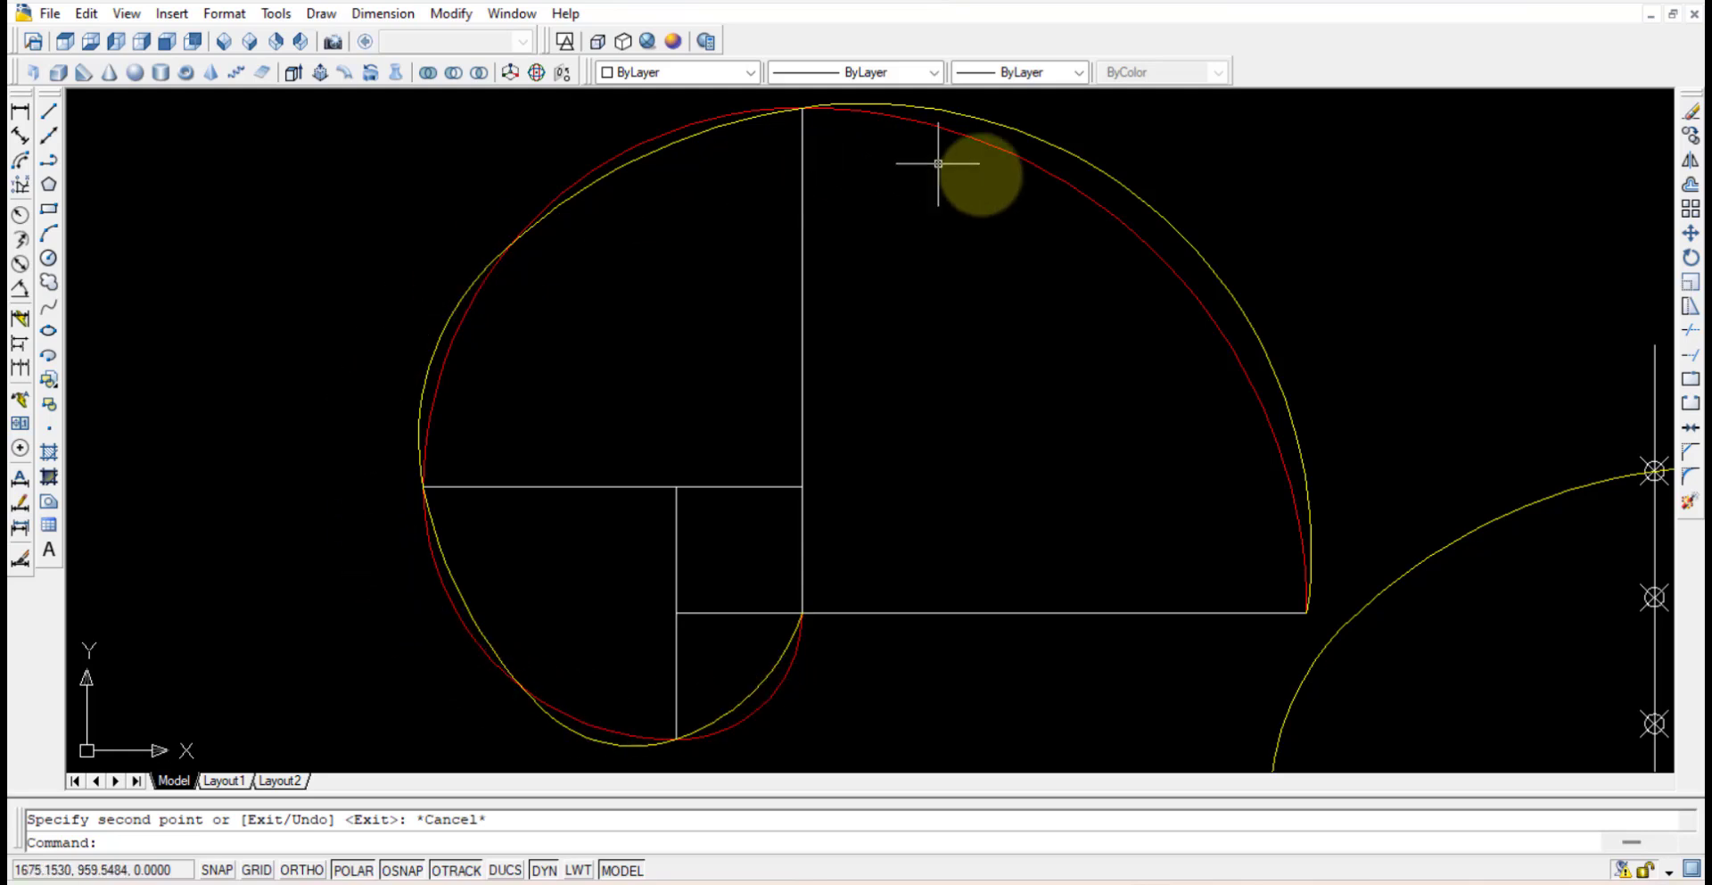
Step: Erase the yellow copy overlaid on the red arc involute
click(1281, 385)
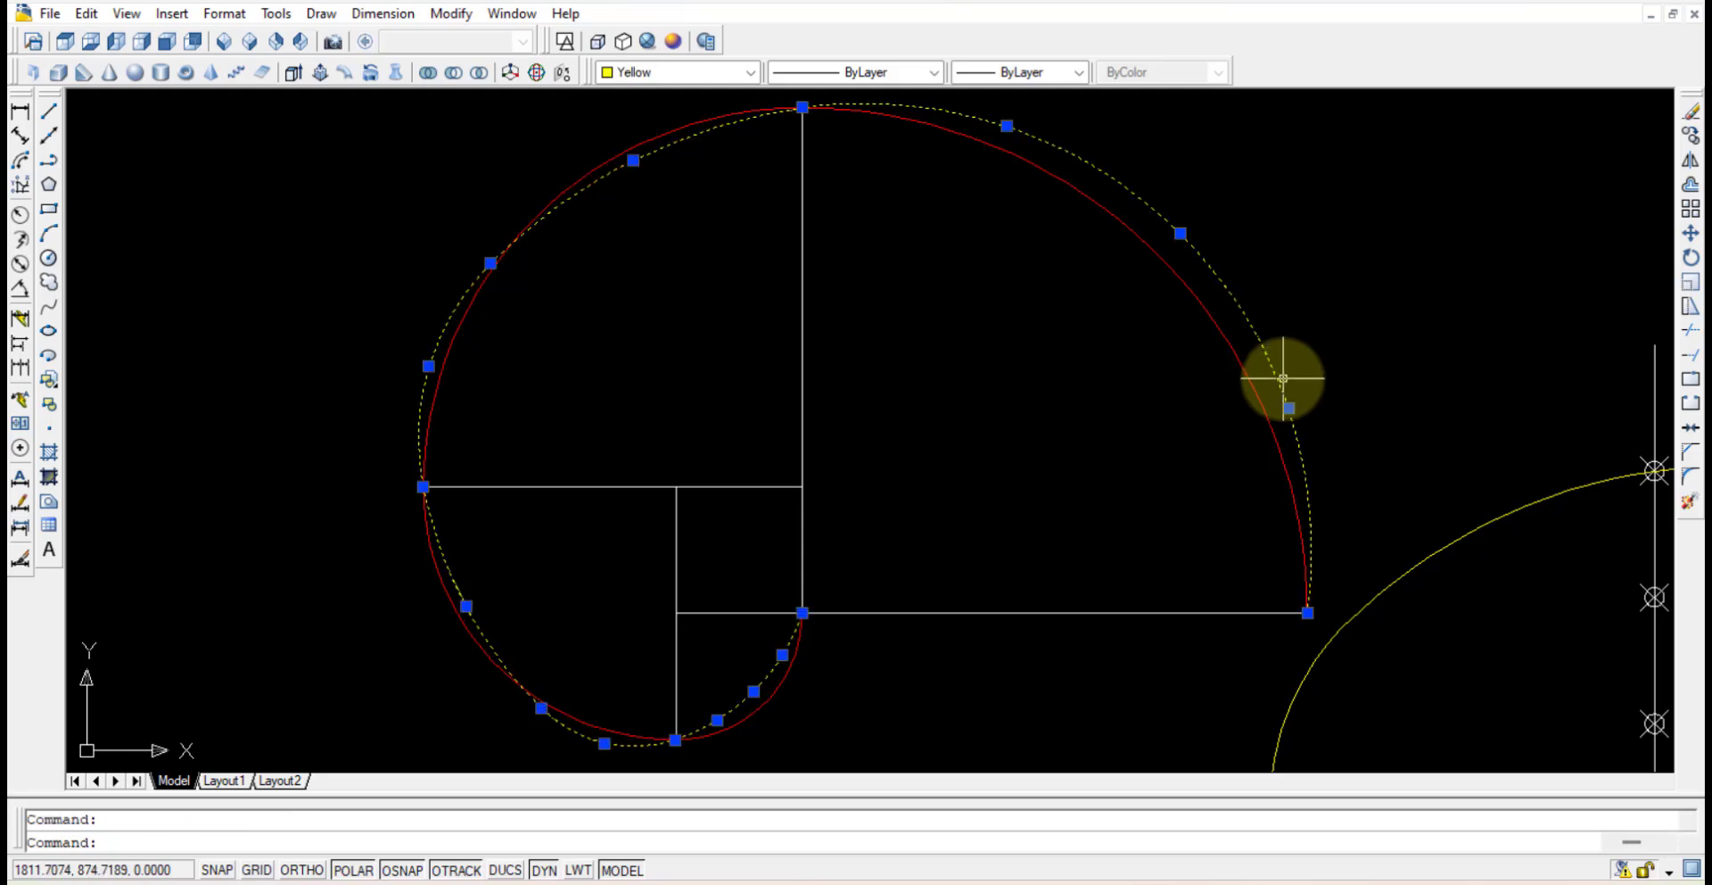
key(Delete)
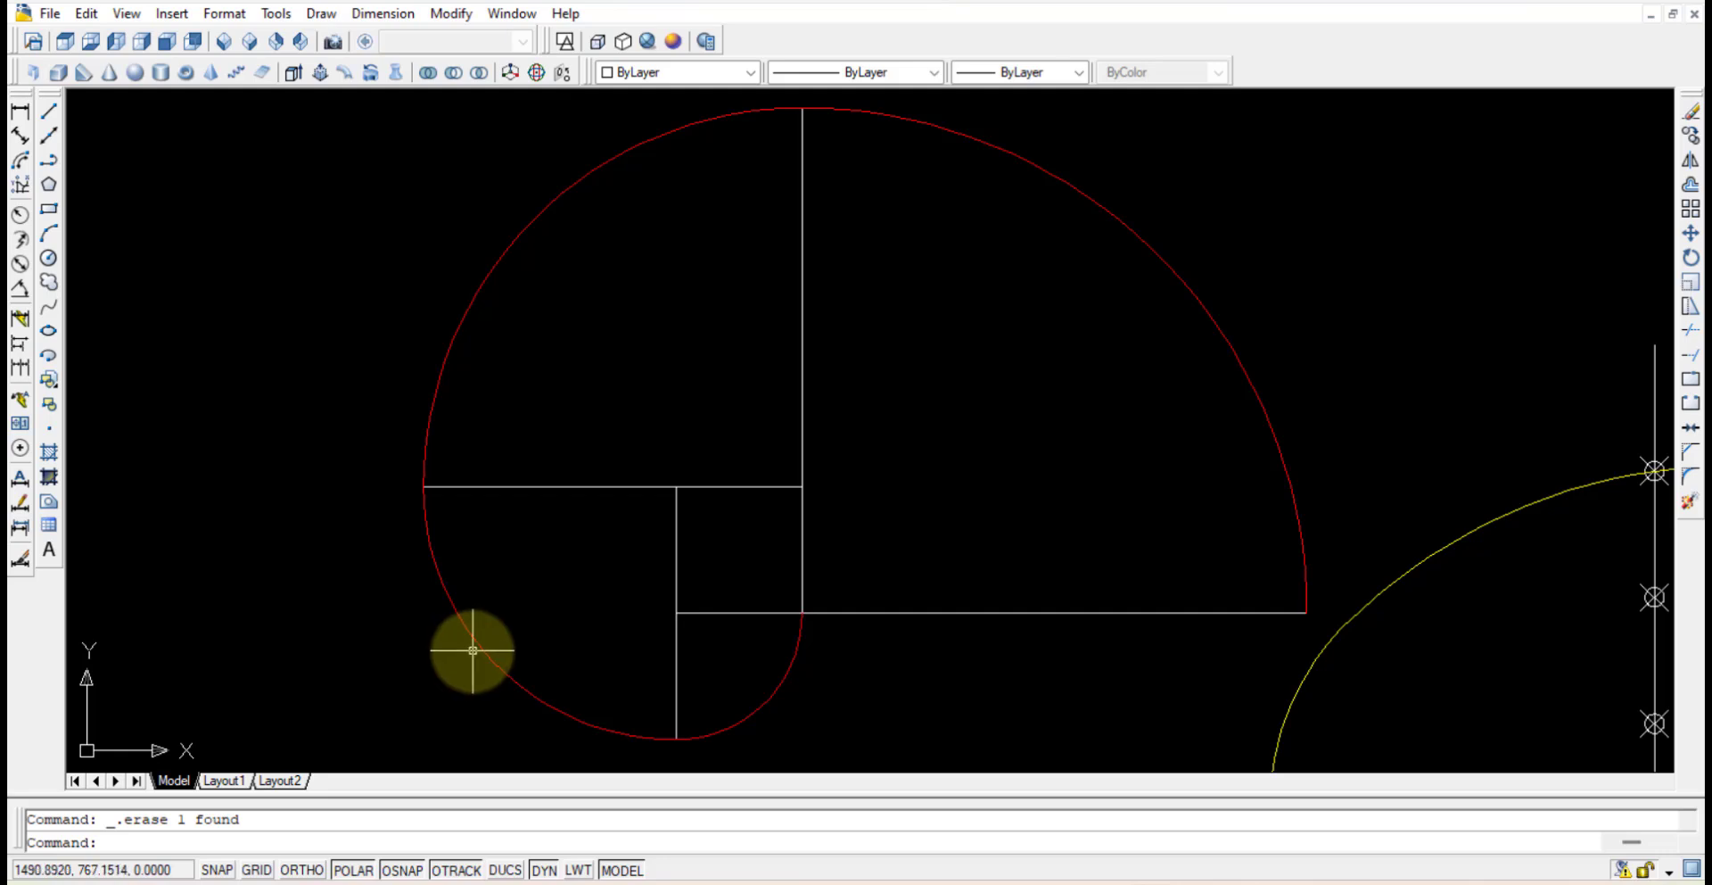
scroll(830, 516, down, 2)
middle_drag(1040, 547, 720, 358)
mouse_move(1032, 470)
middle_down()
mouse_move(963, 398)
mouse_move(959, 333)
middle_up()
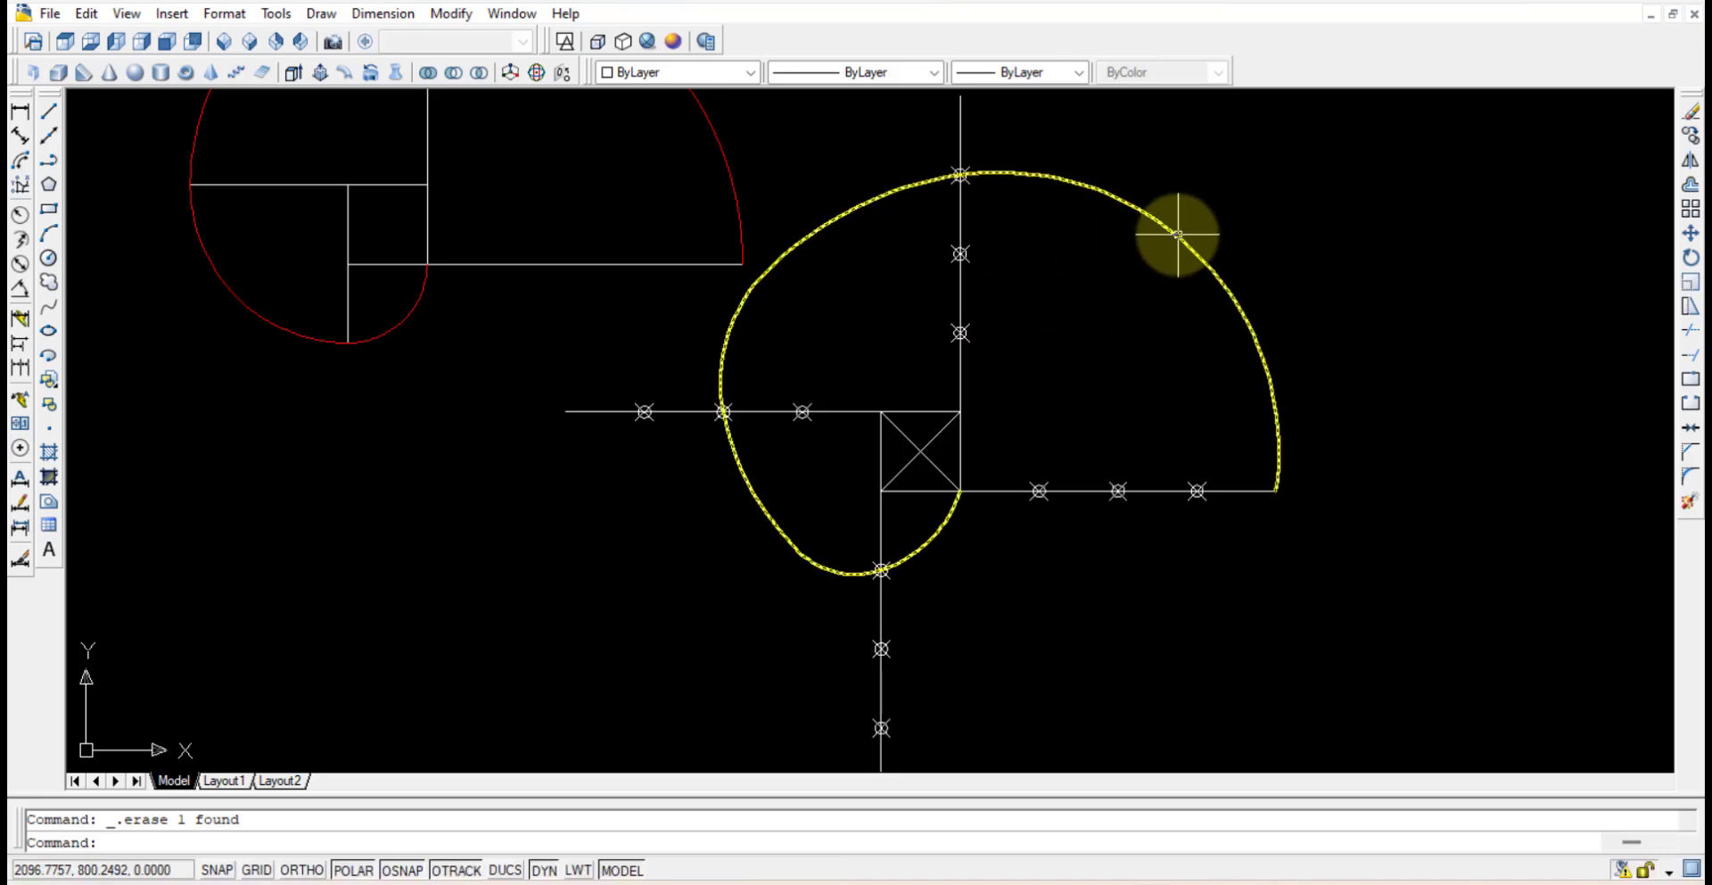
middle_drag(829, 237, 1272, 509)
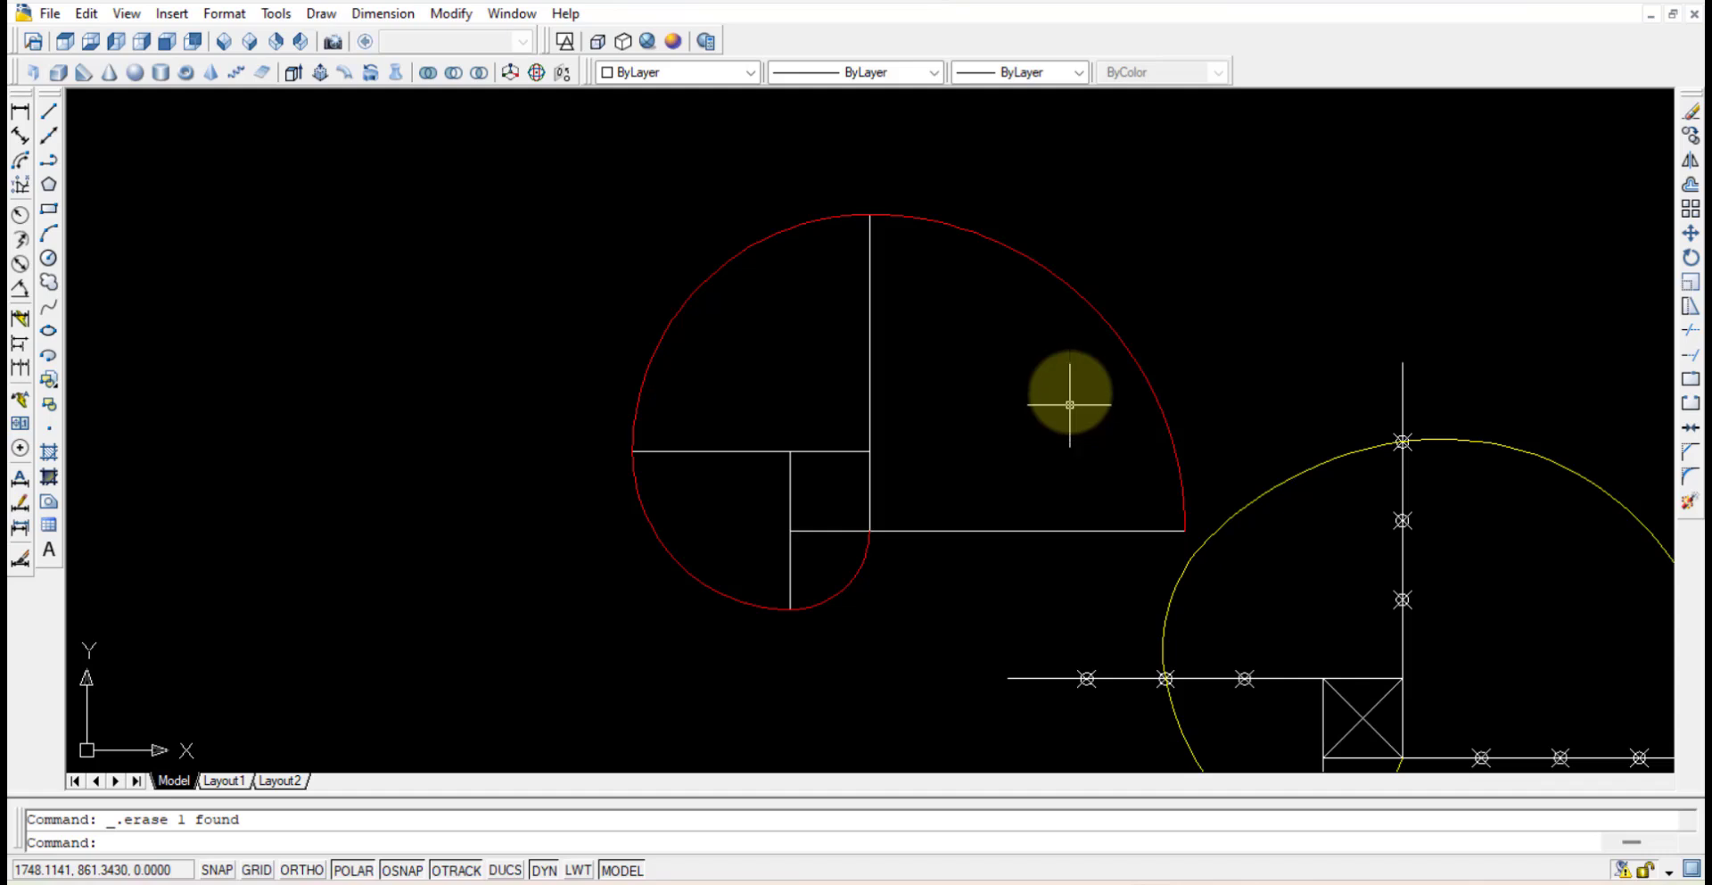
scroll(982, 350, up, 2)
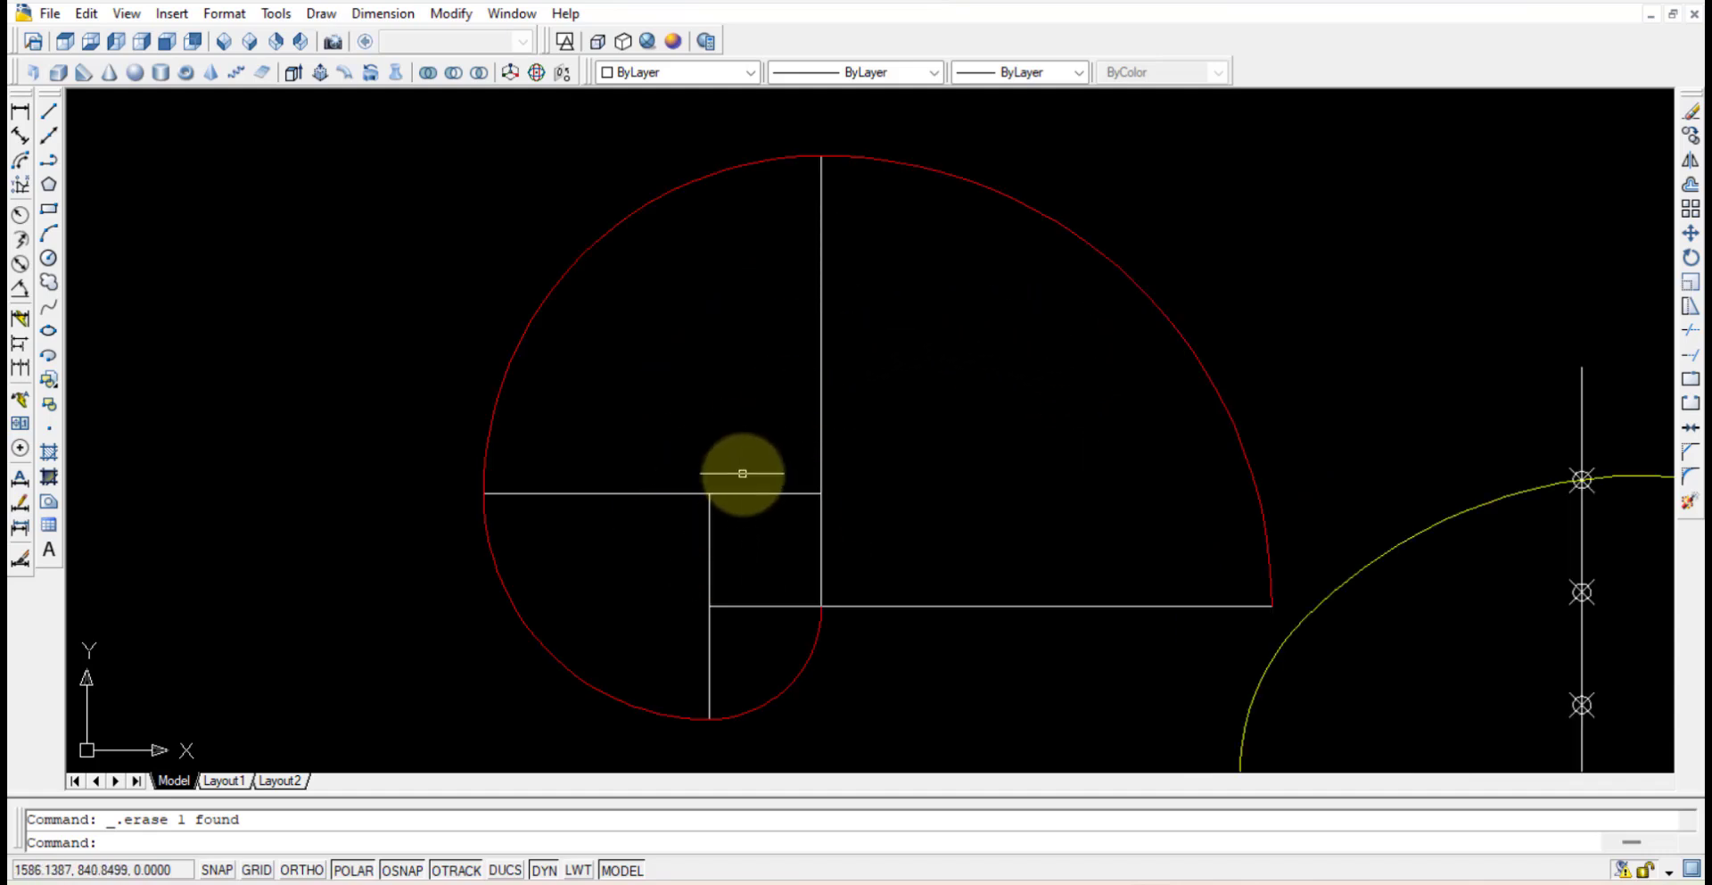